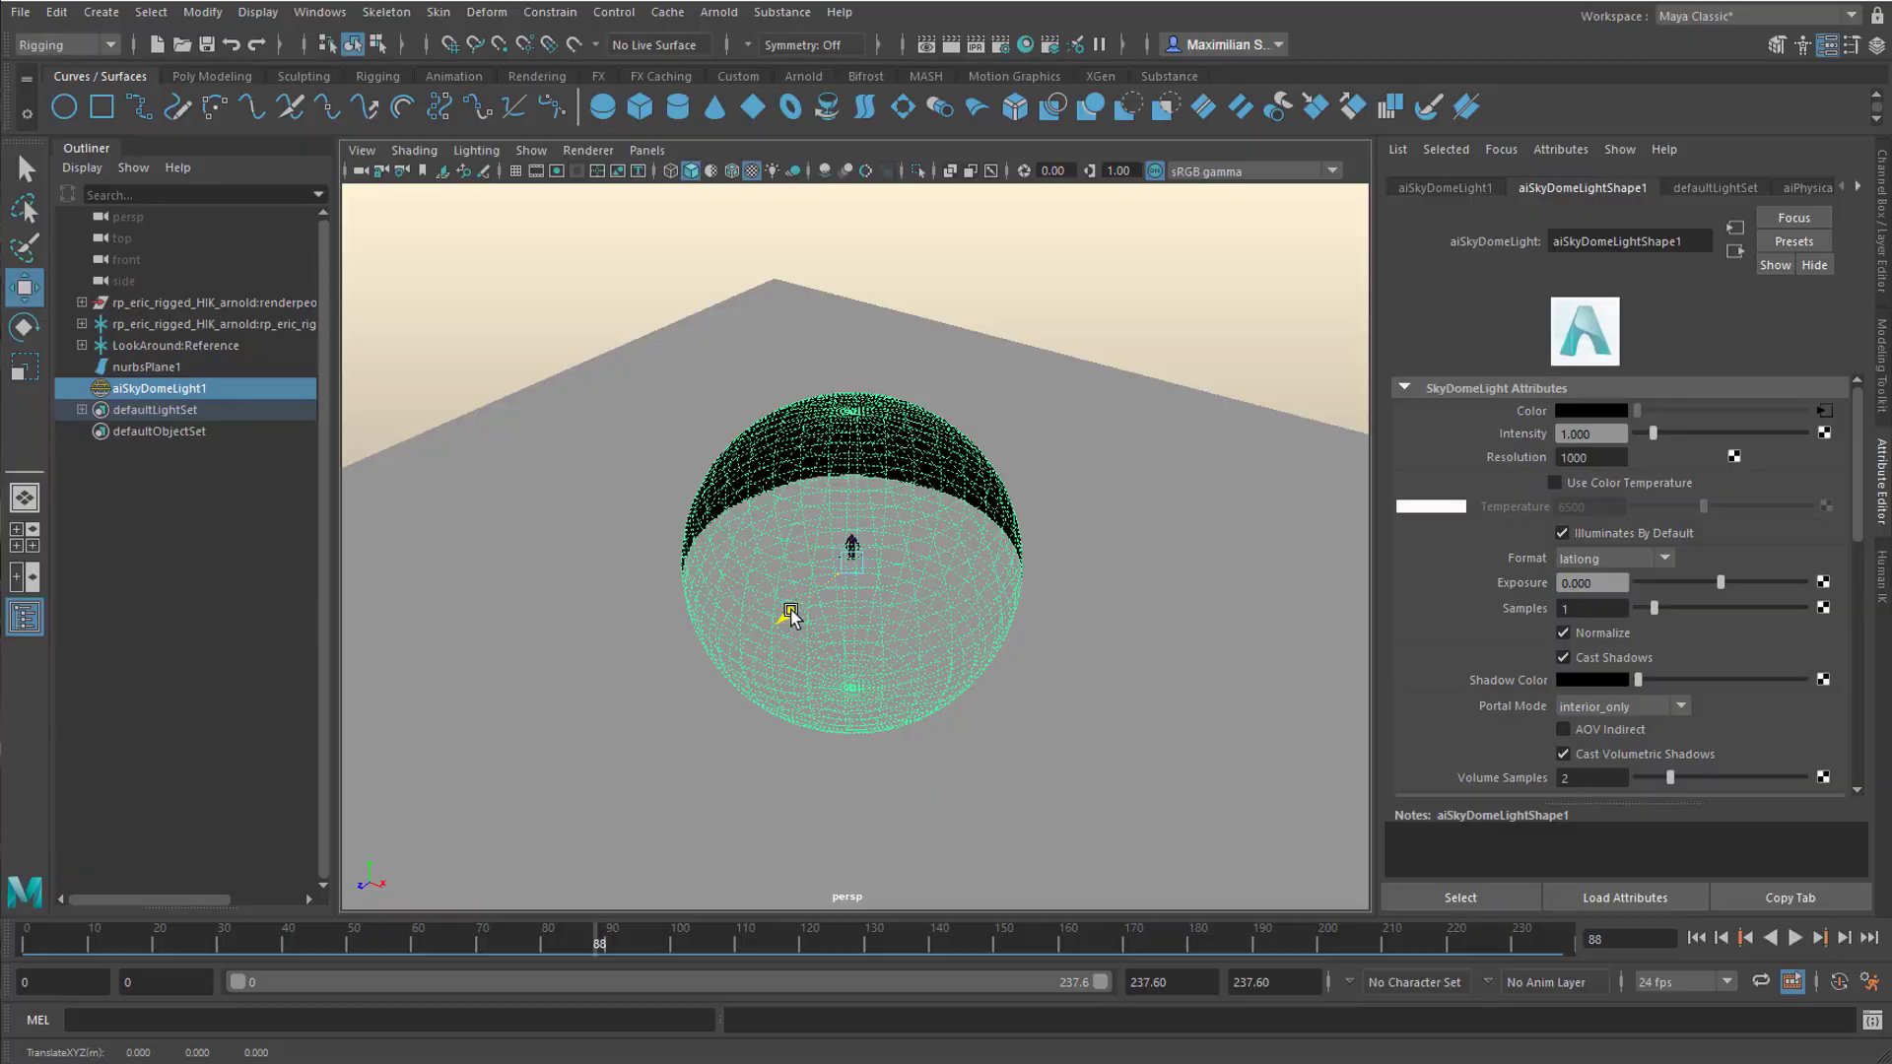
{"action": "left_click_drag", "start_coordinate": [847, 552], "coordinate": [1031, 374]}
{"action": "key", "text": "e"}
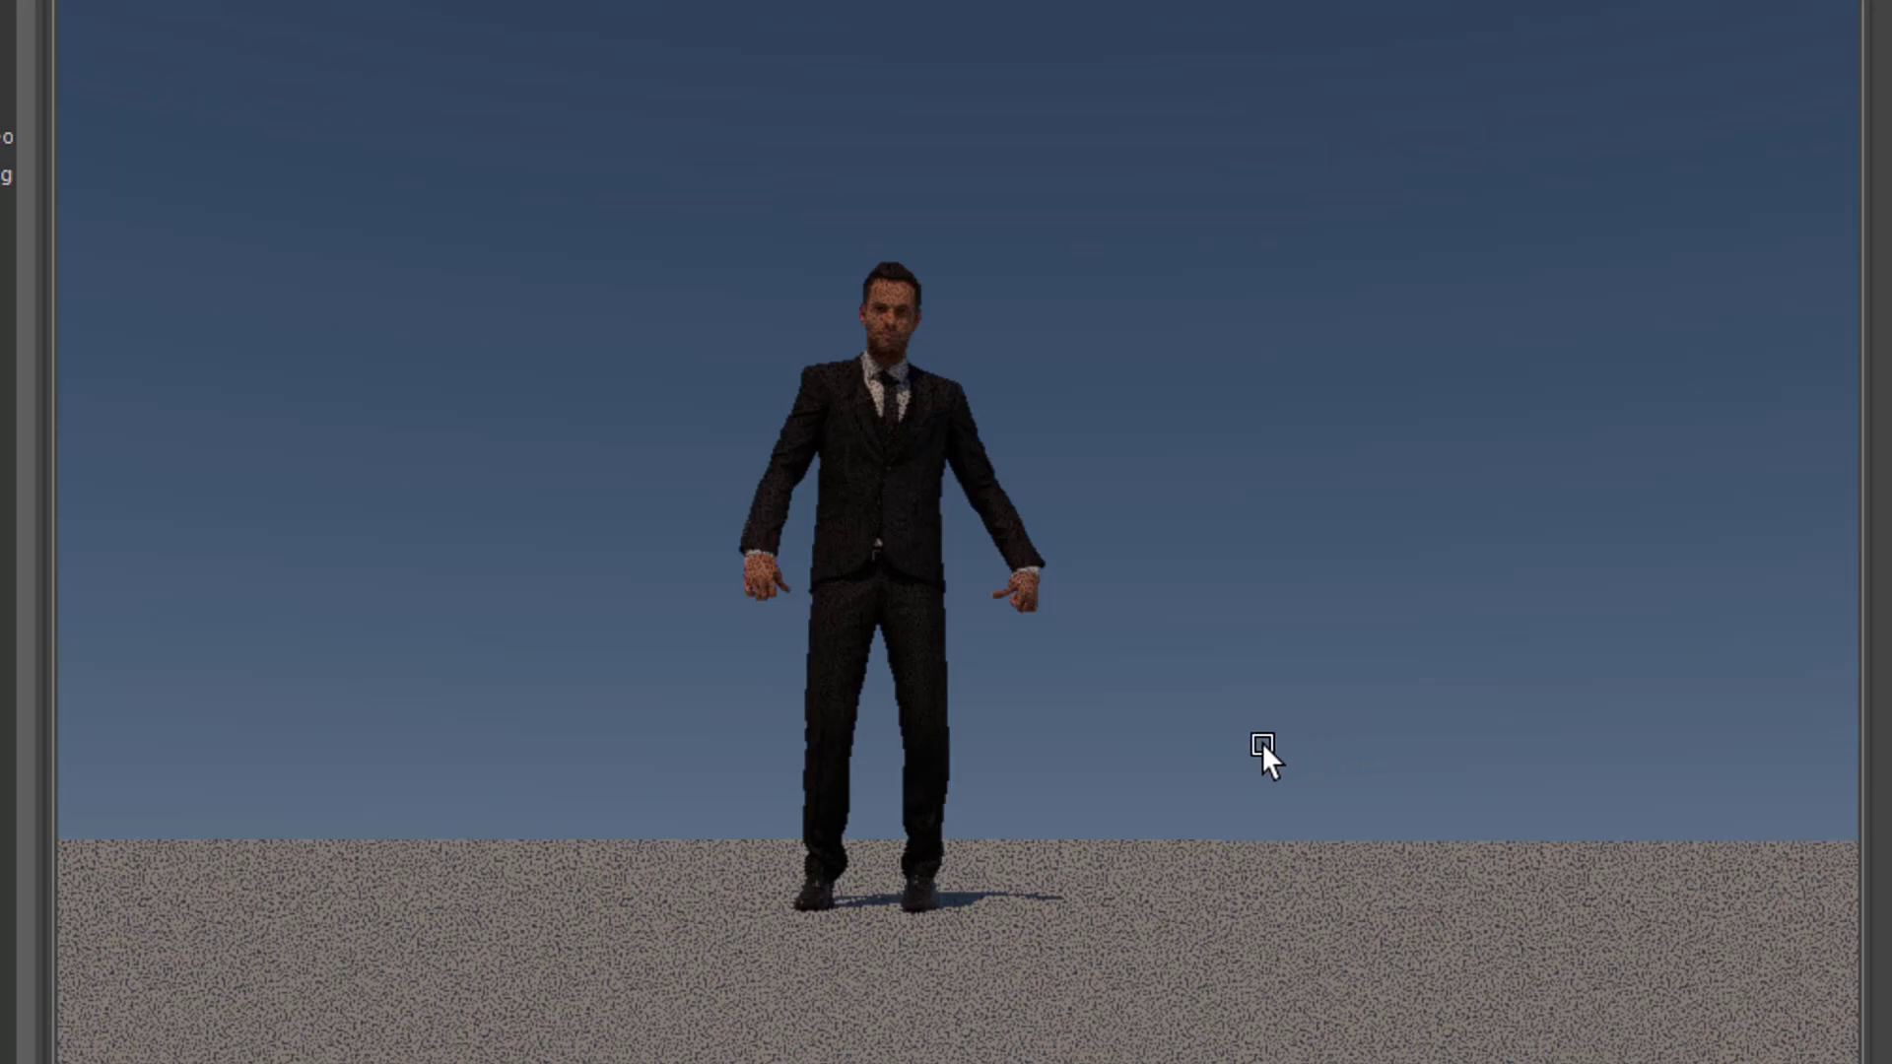
{"action": "left_click_drag", "start_coordinate": [1261, 743], "coordinate": [604, 742], "text": "alt"}
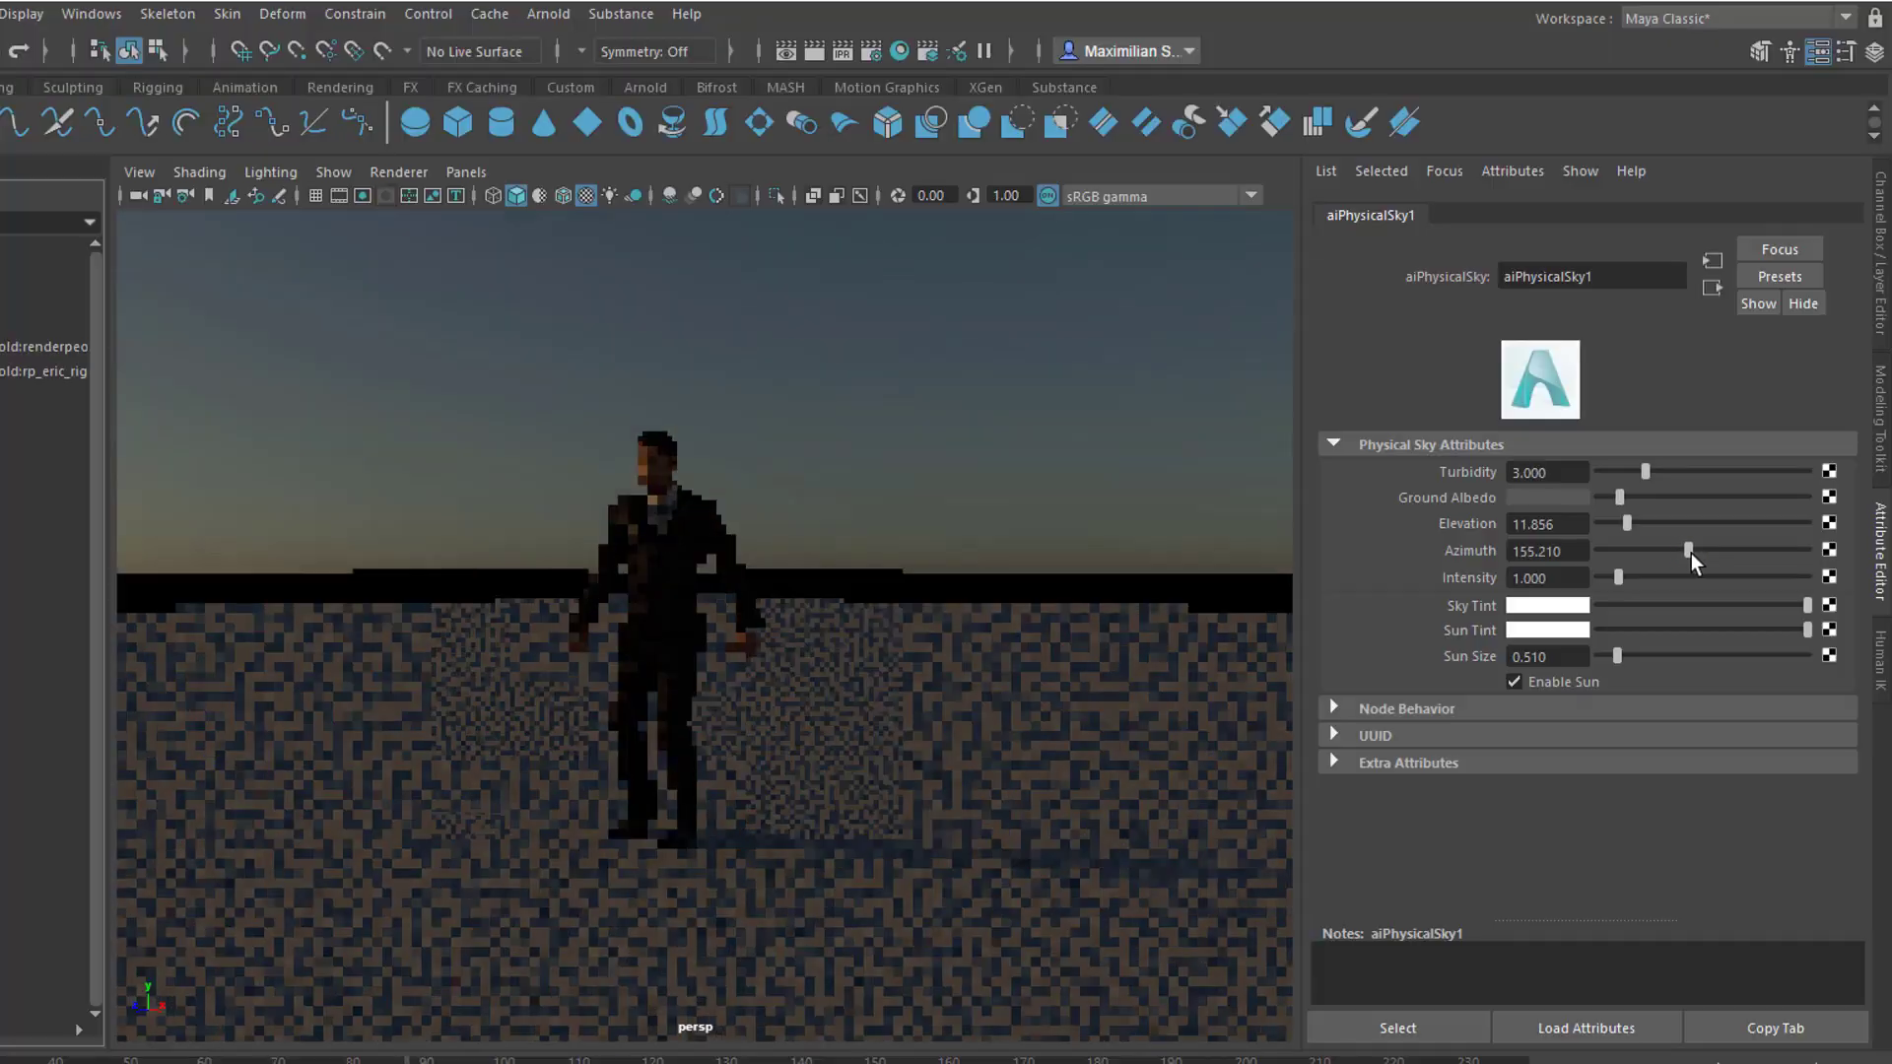
{"action": "left_click_drag", "start_coordinate": [1691, 553], "coordinate": [1724, 552]}
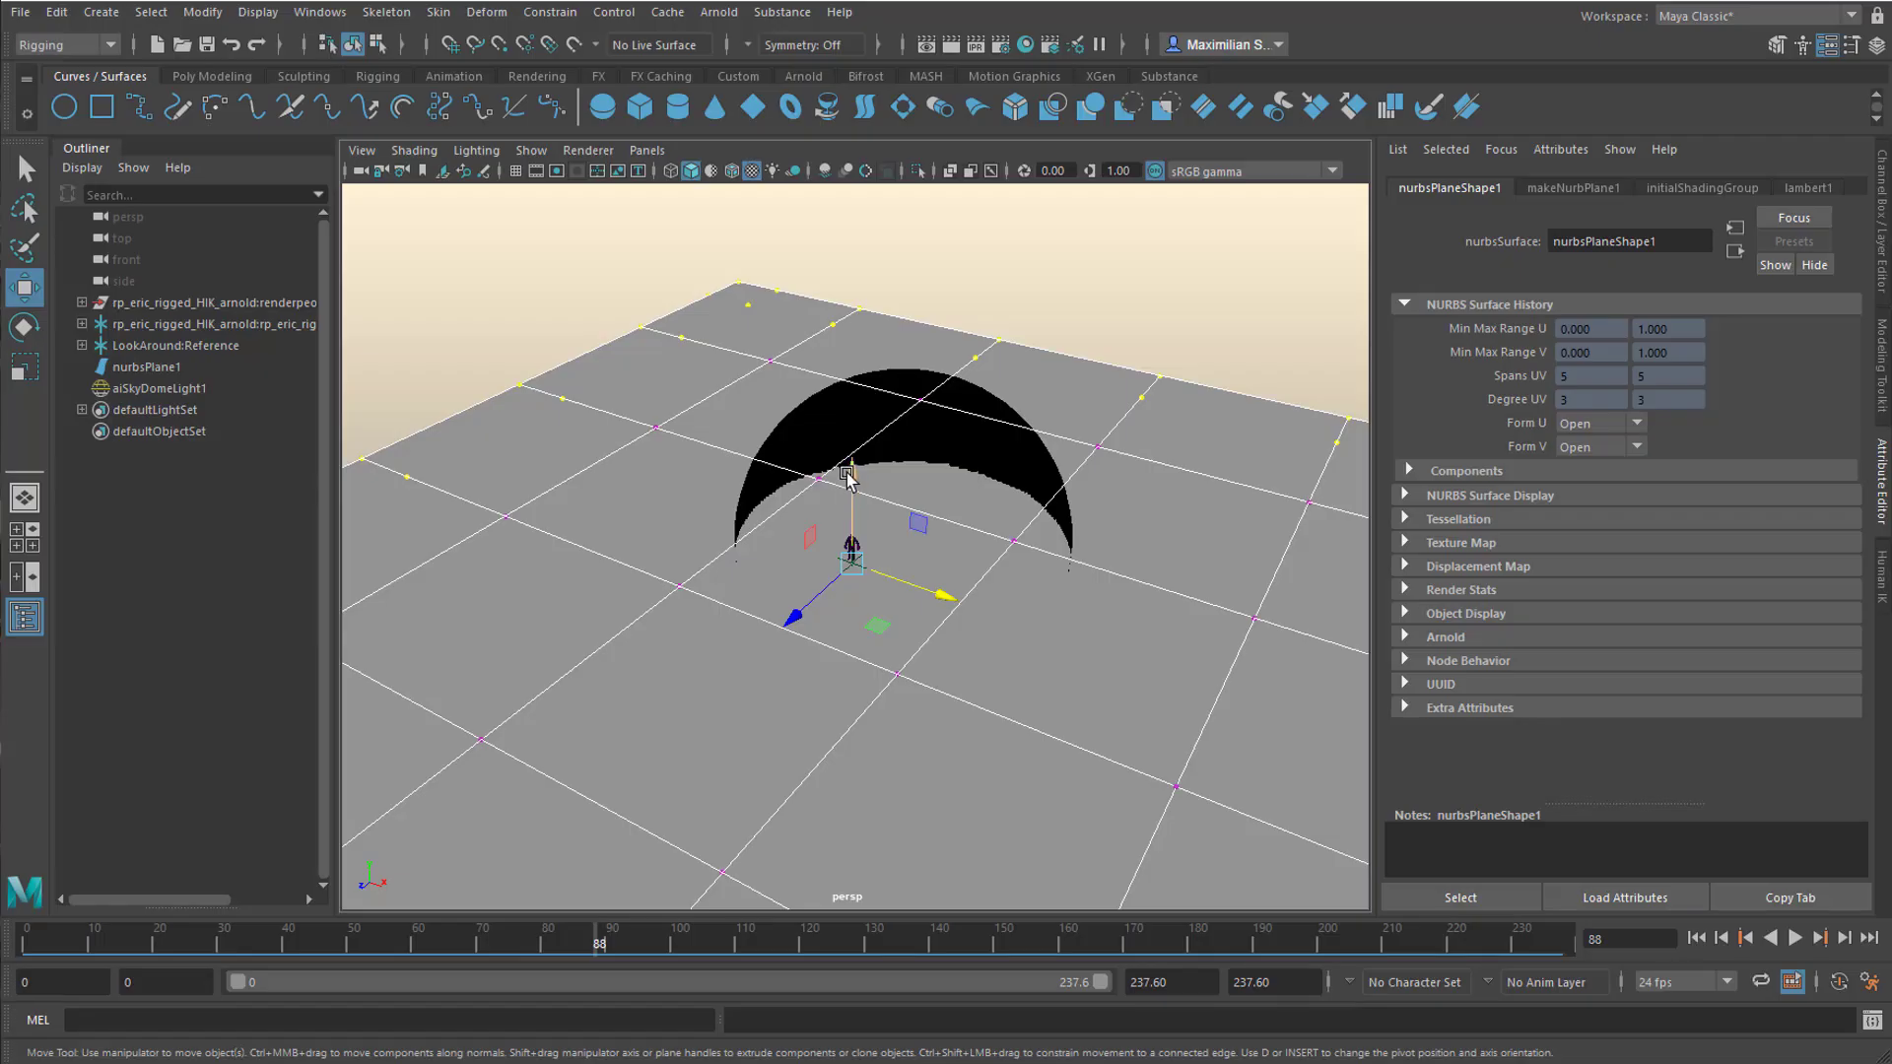
{"action": "left_click_drag", "start_coordinate": [869, 503], "coordinate": [873, 335]}
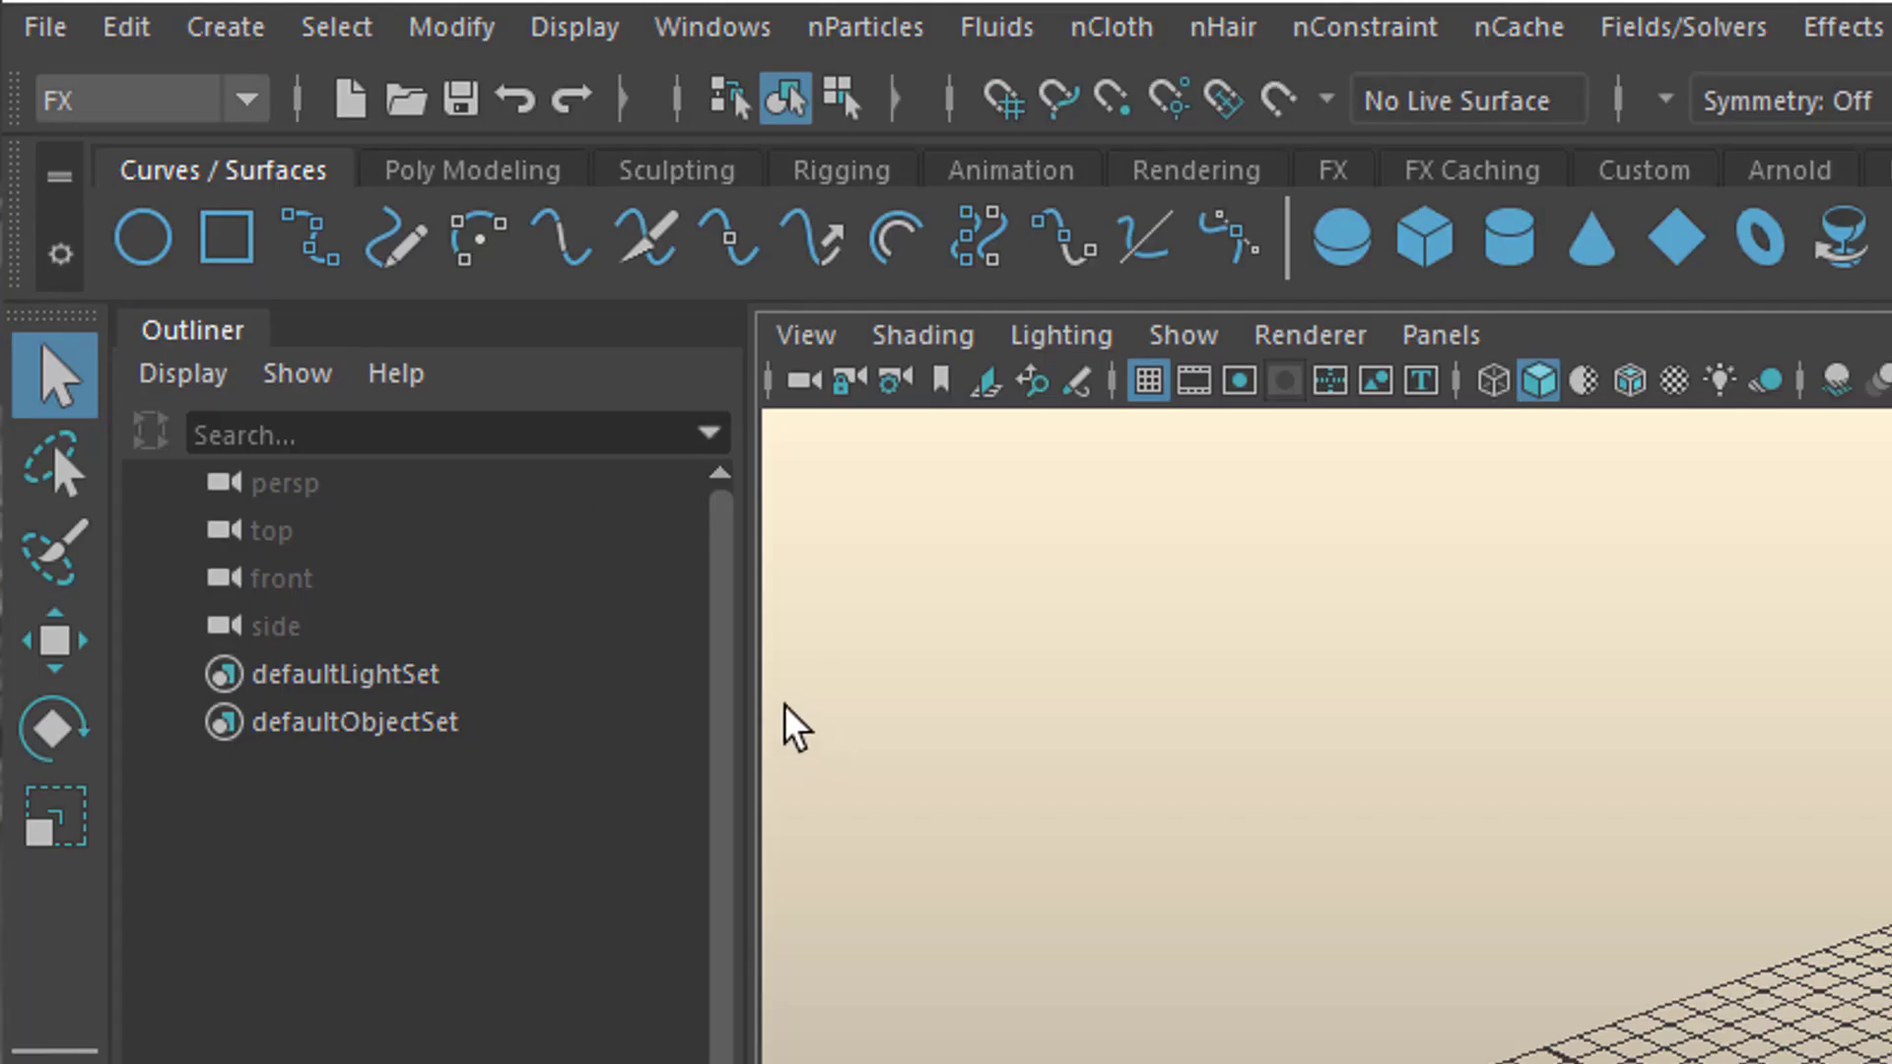
Step: Set the linear working unit to meter in the preferences and save the change
{"action": "left_click", "coordinate": [741, 38]}
{"action": "mouse_move", "coordinate": [936, 493]}
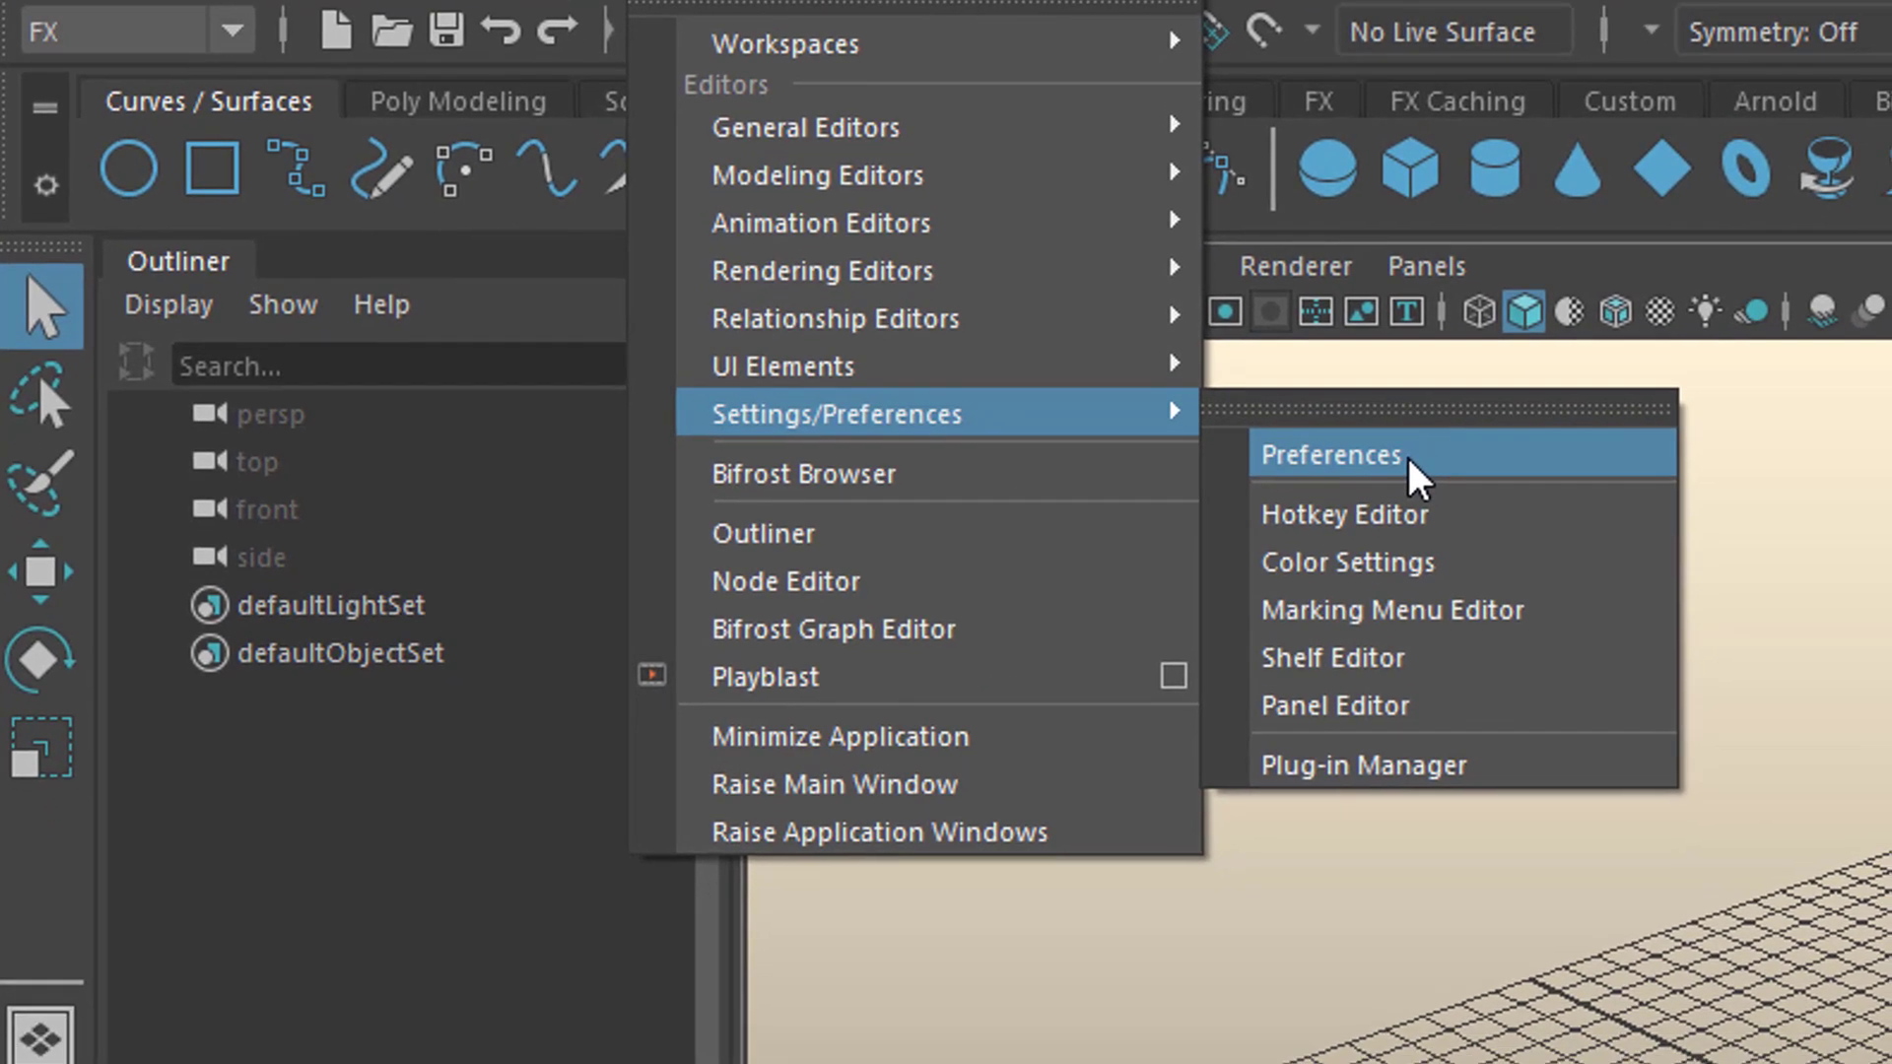
{"action": "left_click", "coordinate": [1355, 532]}
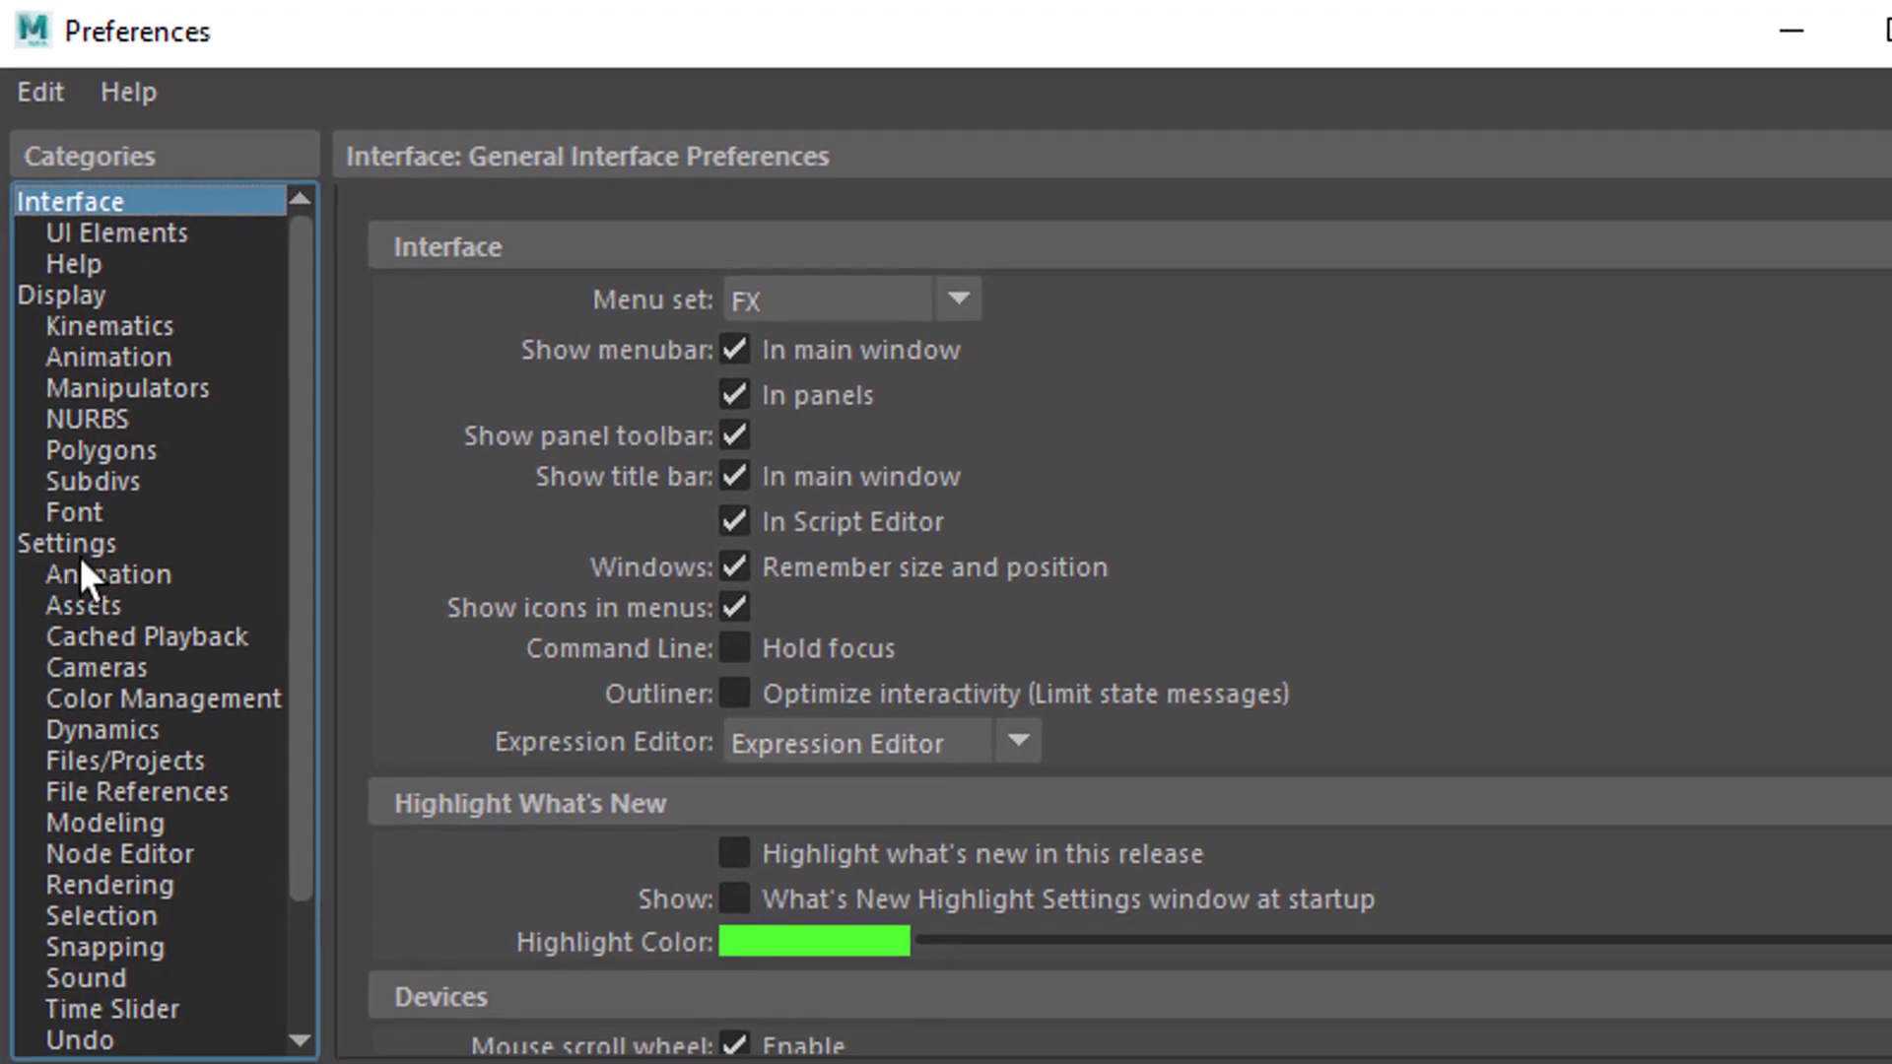
{"action": "left_click", "coordinate": [78, 550]}
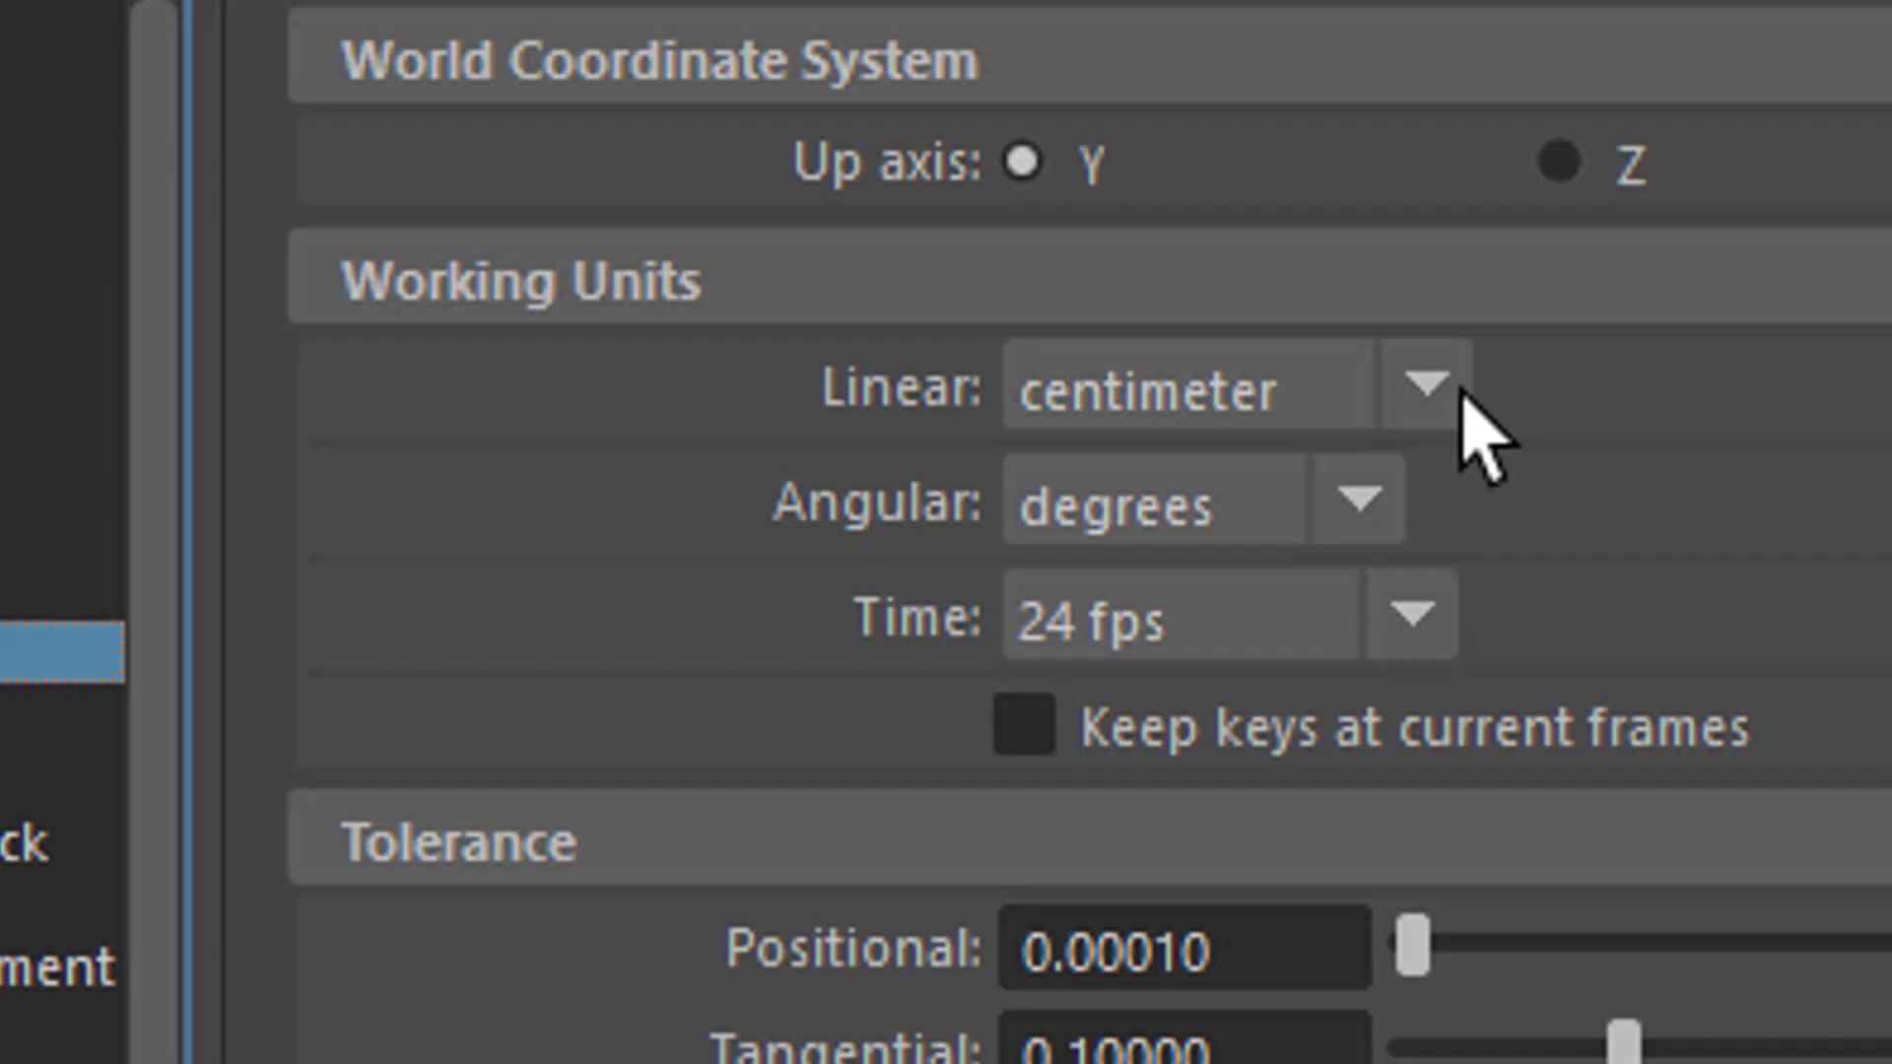
{"action": "left_click", "coordinate": [1430, 387]}
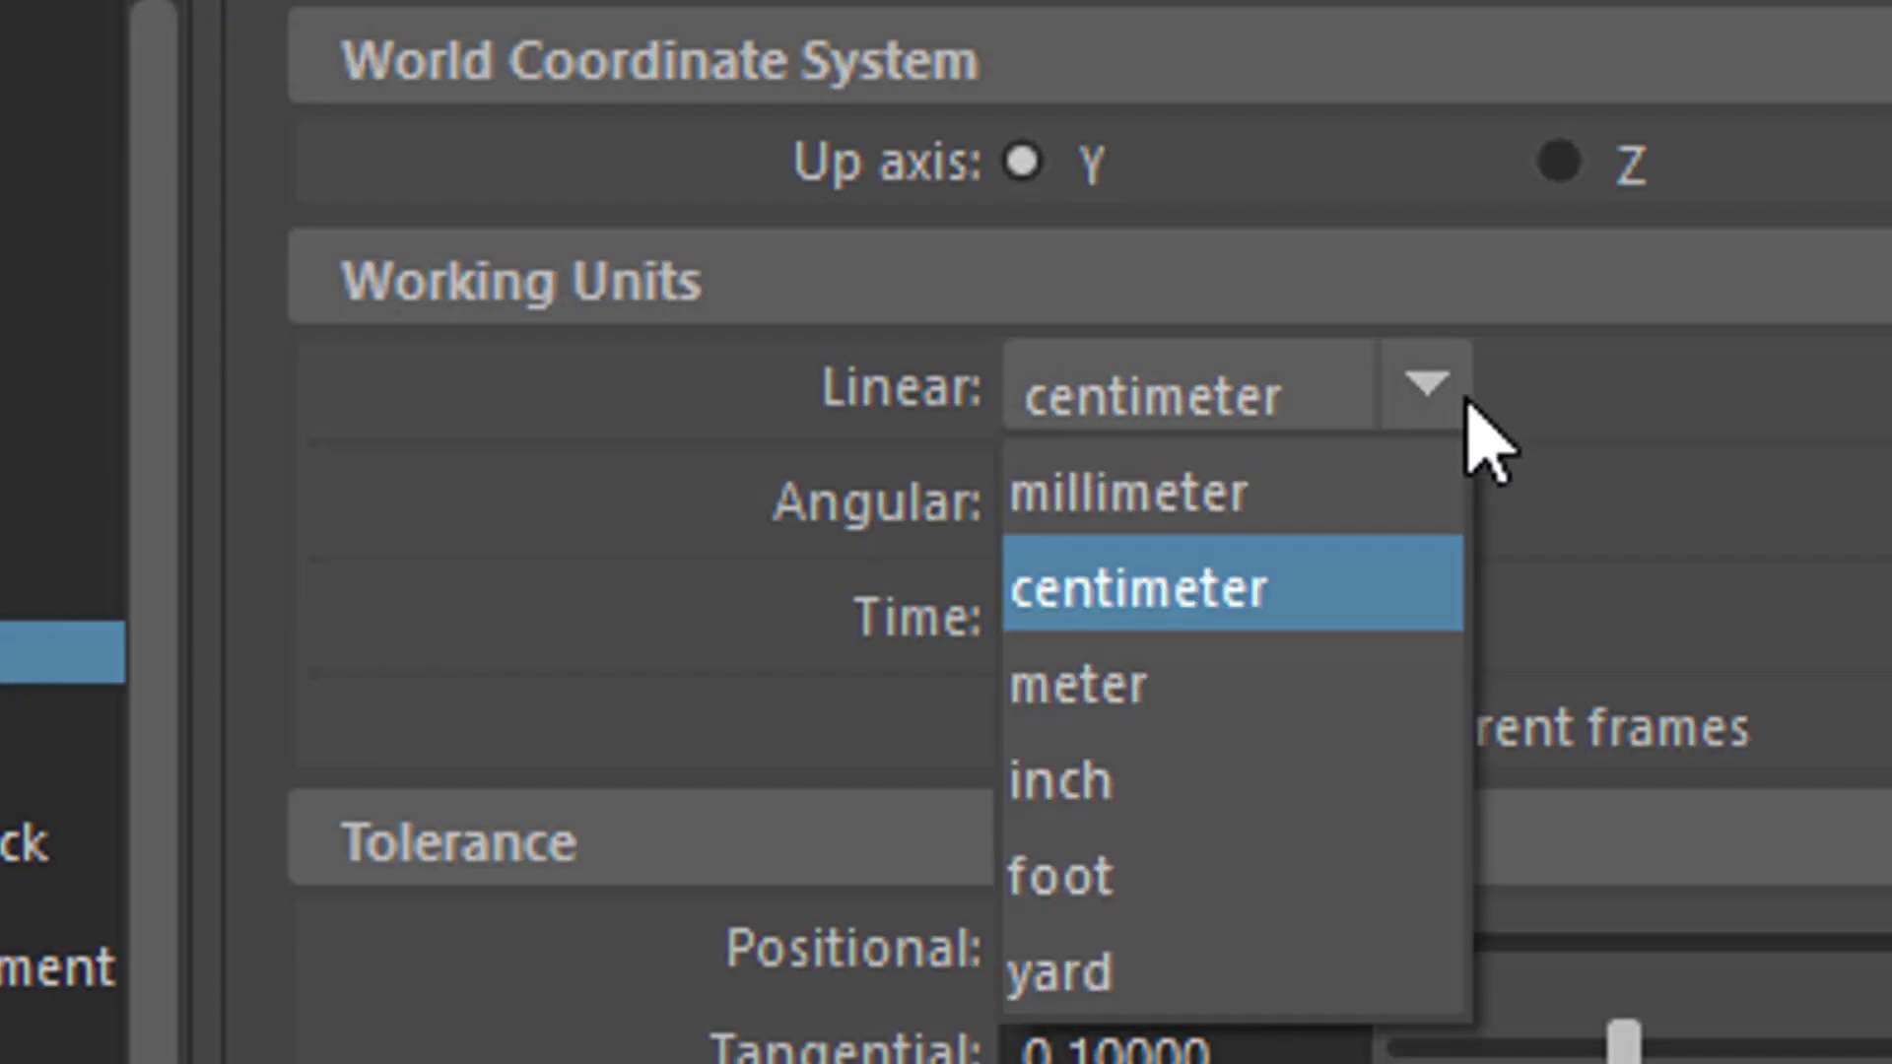
{"action": "left_click", "coordinate": [1272, 690]}
{"action": "left_click", "coordinate": [357, 670]}
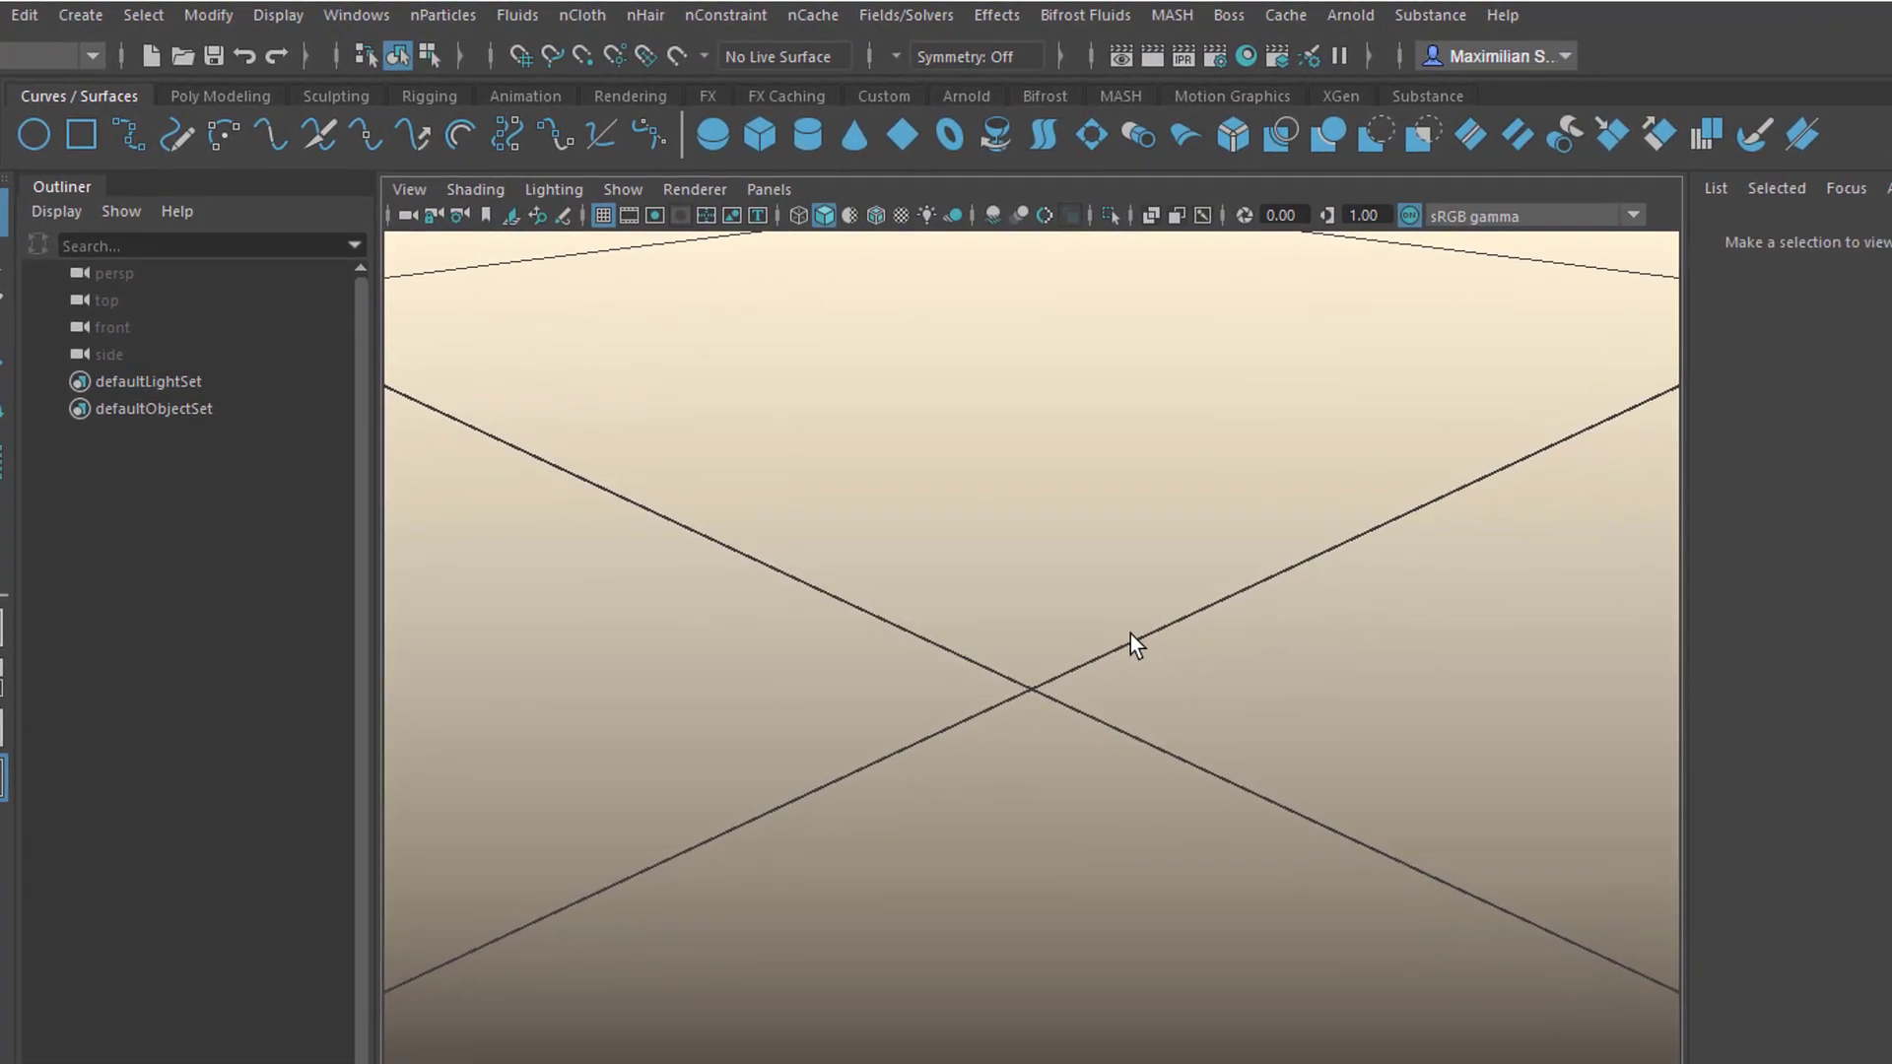
Step: Import the rp_eric_rigged_HIK_arnold character from the Content Browser's Animation > Rigs examples into the scene
{"action": "key", "text": "f"}
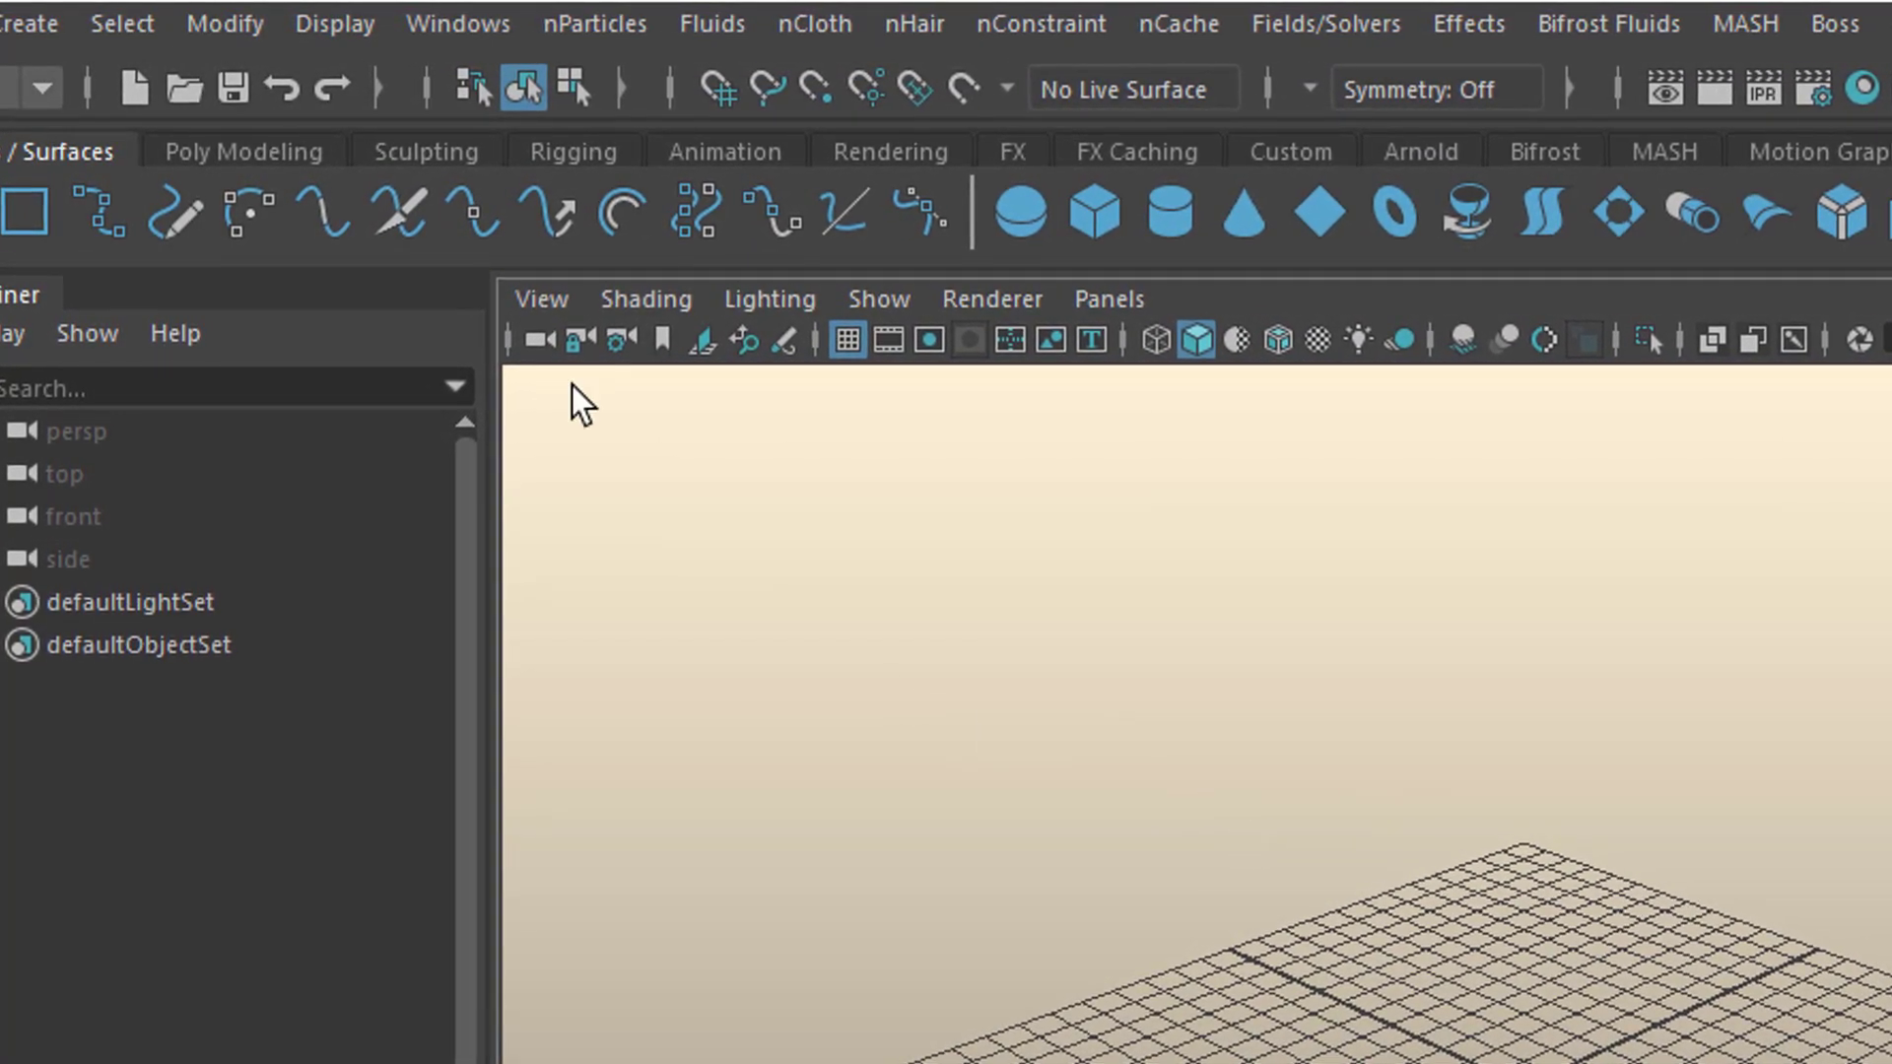
{"action": "left_click", "coordinate": [457, 20]}
{"action": "mouse_move", "coordinate": [822, 194]}
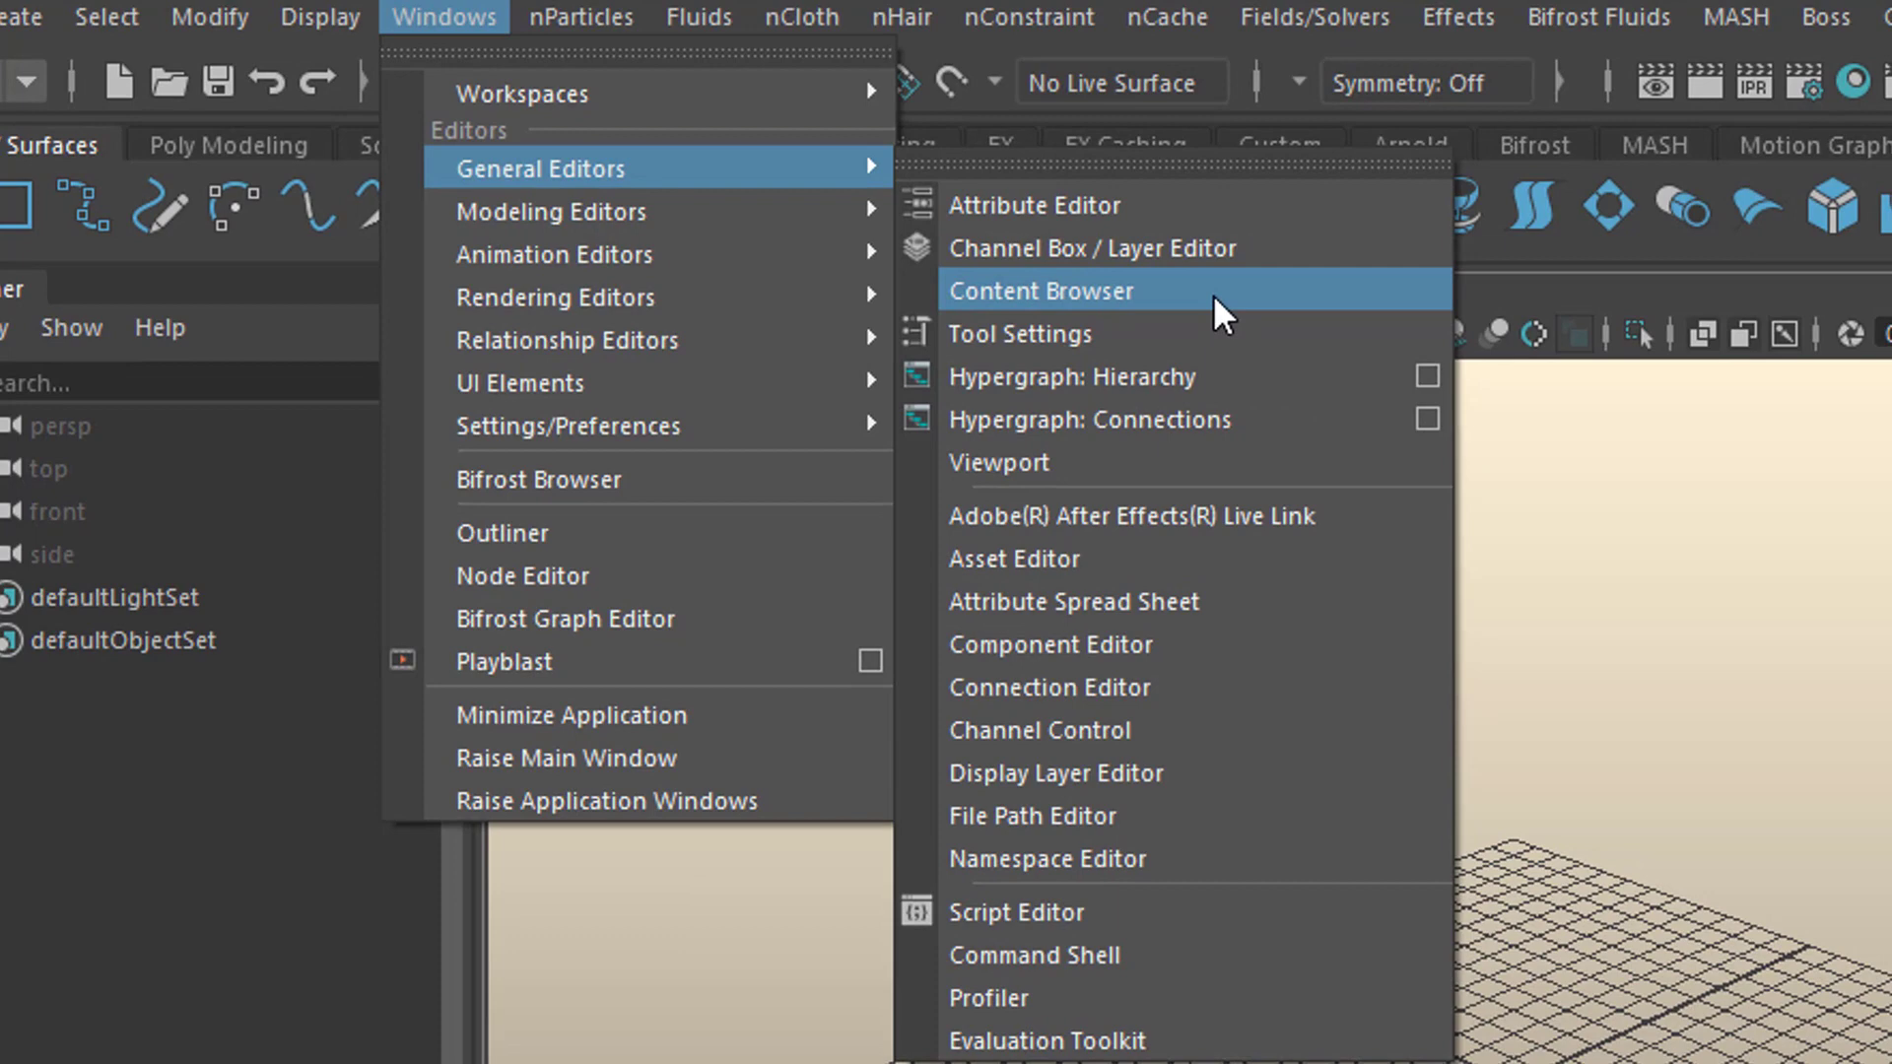
{"action": "left_click", "coordinate": [1208, 292]}
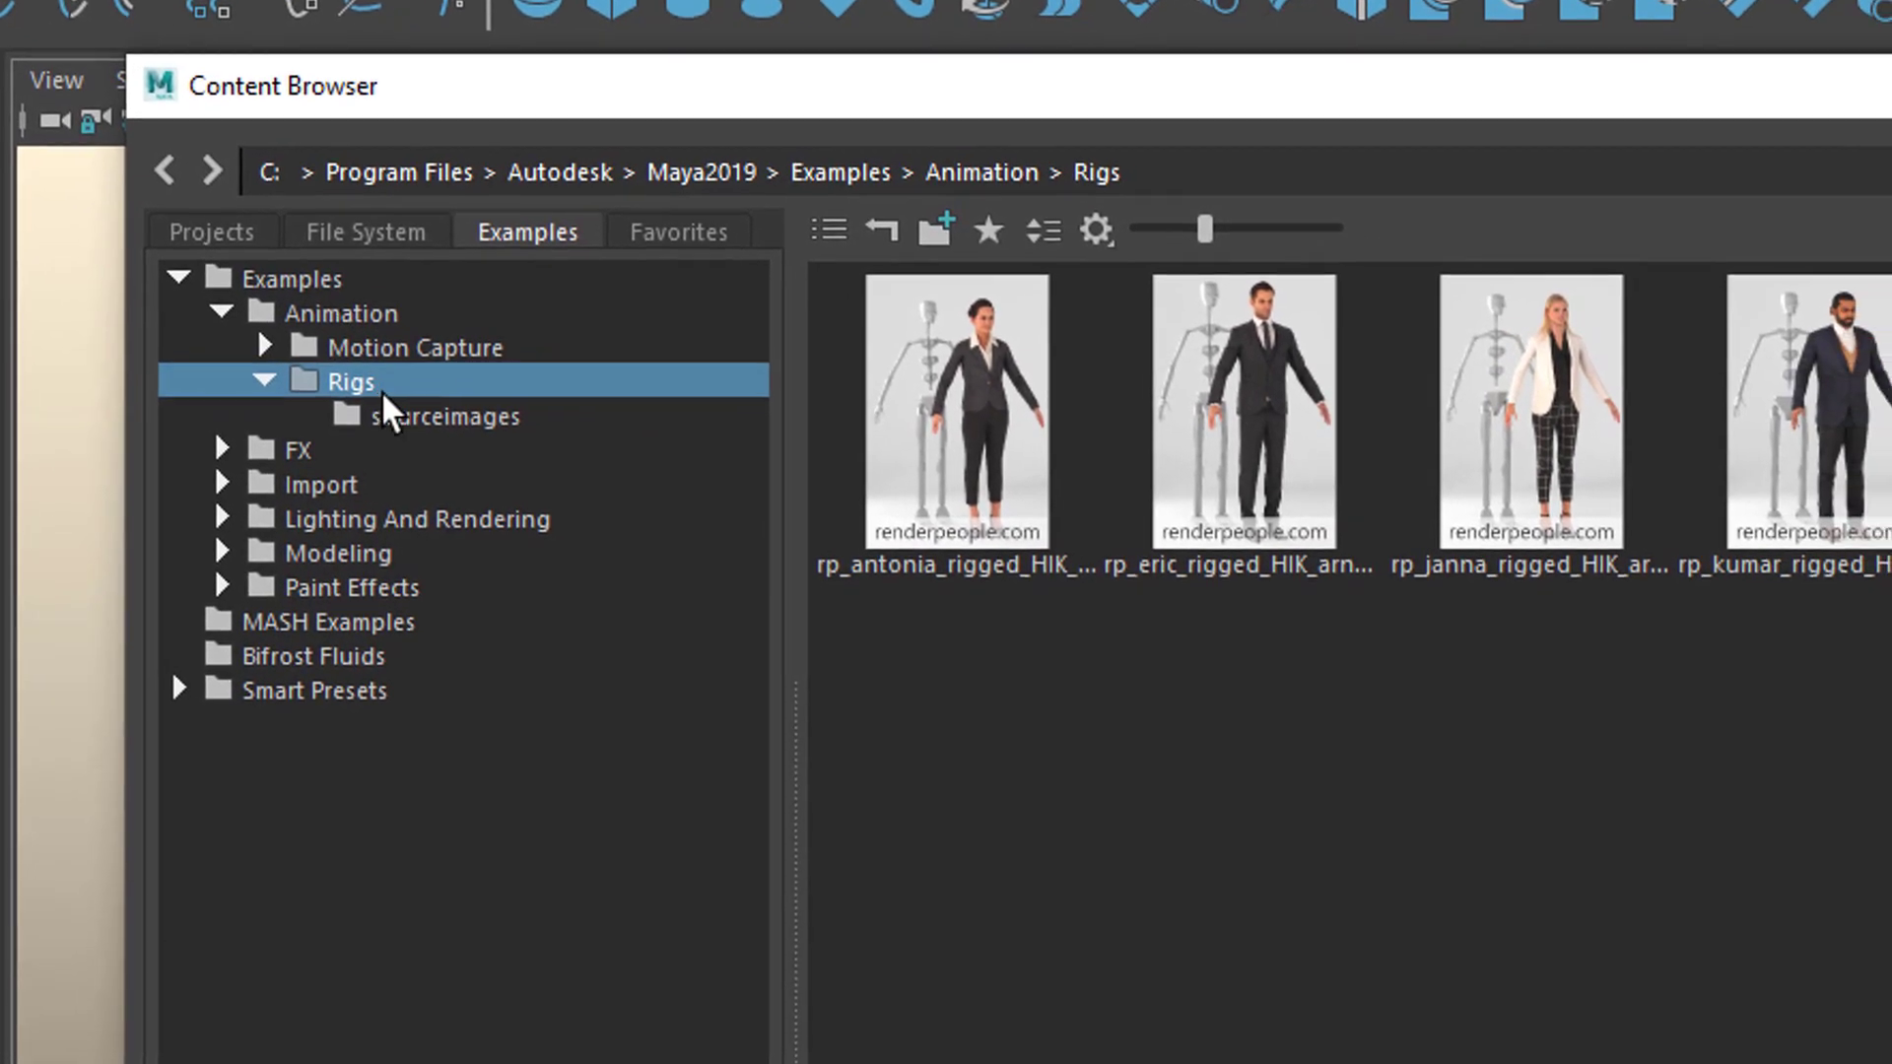
{"action": "left_click", "coordinate": [1271, 498]}
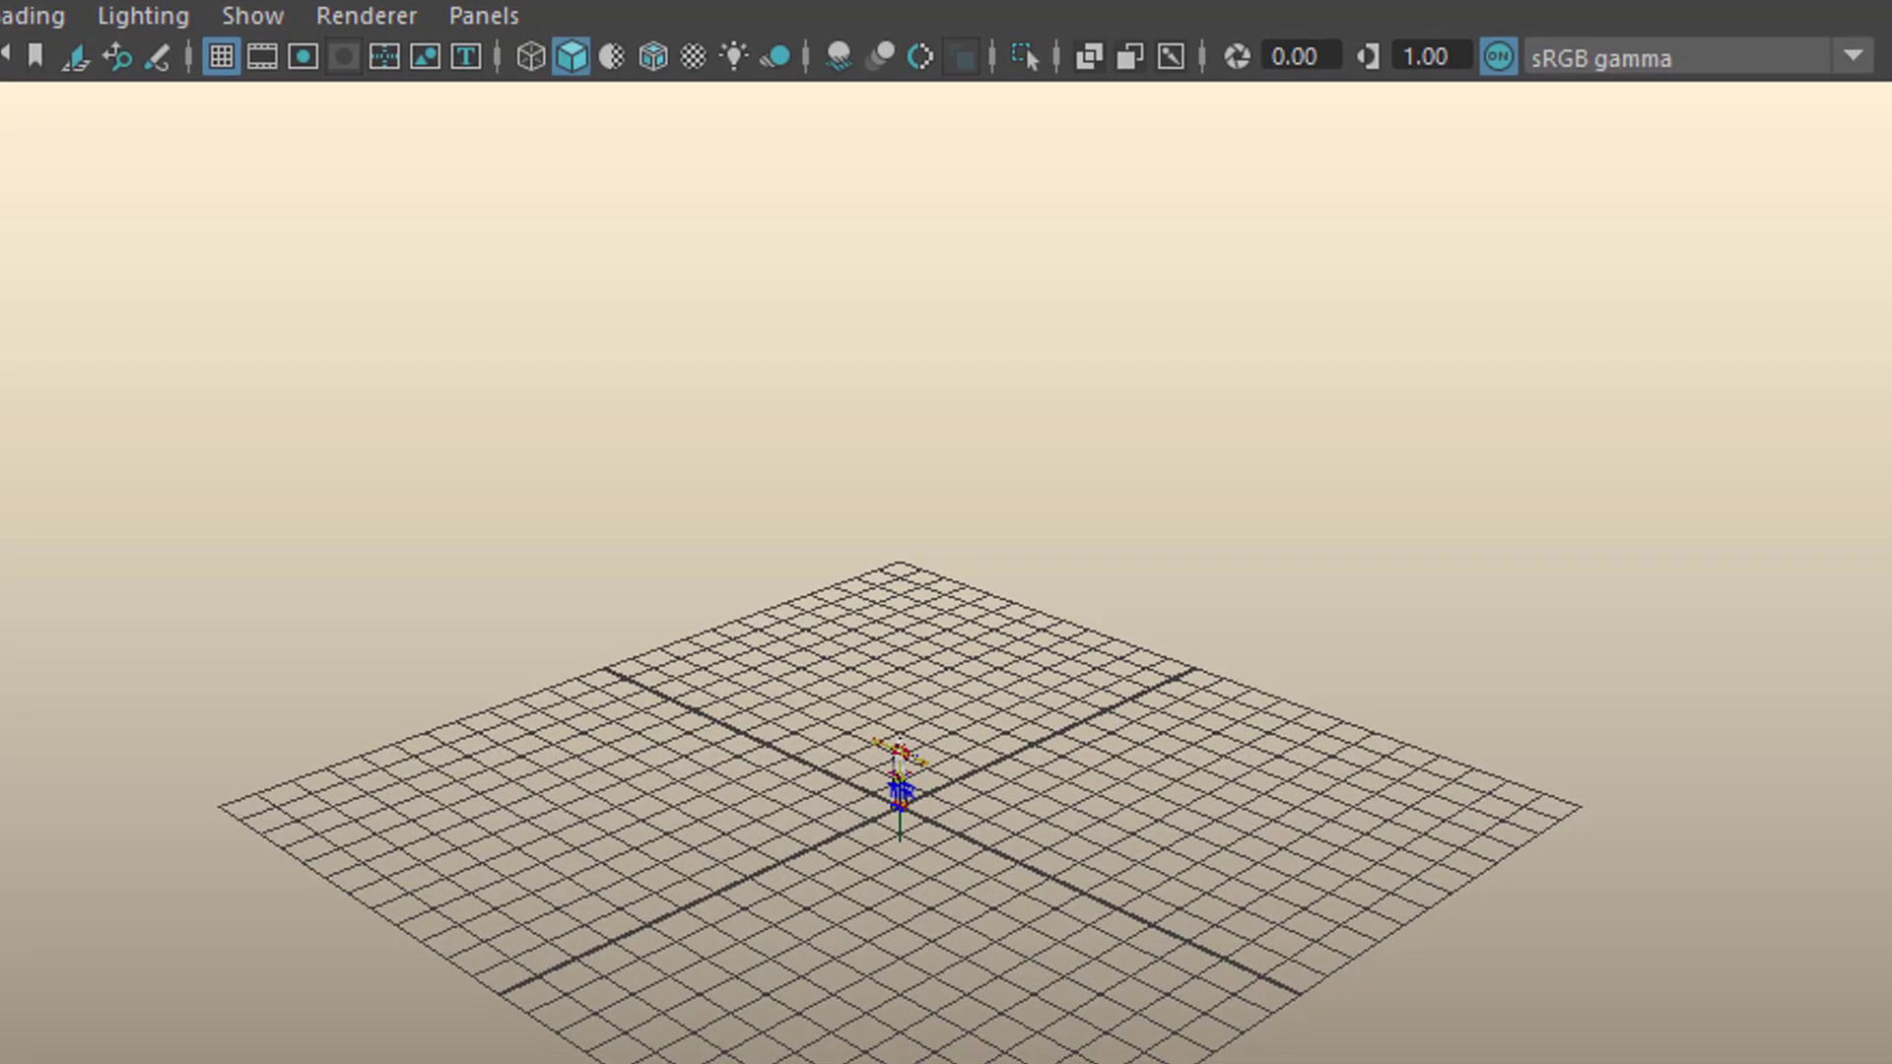
Step: Turn on textured display for the imported character in the perspective view
{"action": "right_click_drag", "start_coordinate": [934, 1015], "coordinate": [1361, 833], "text": "alt"}
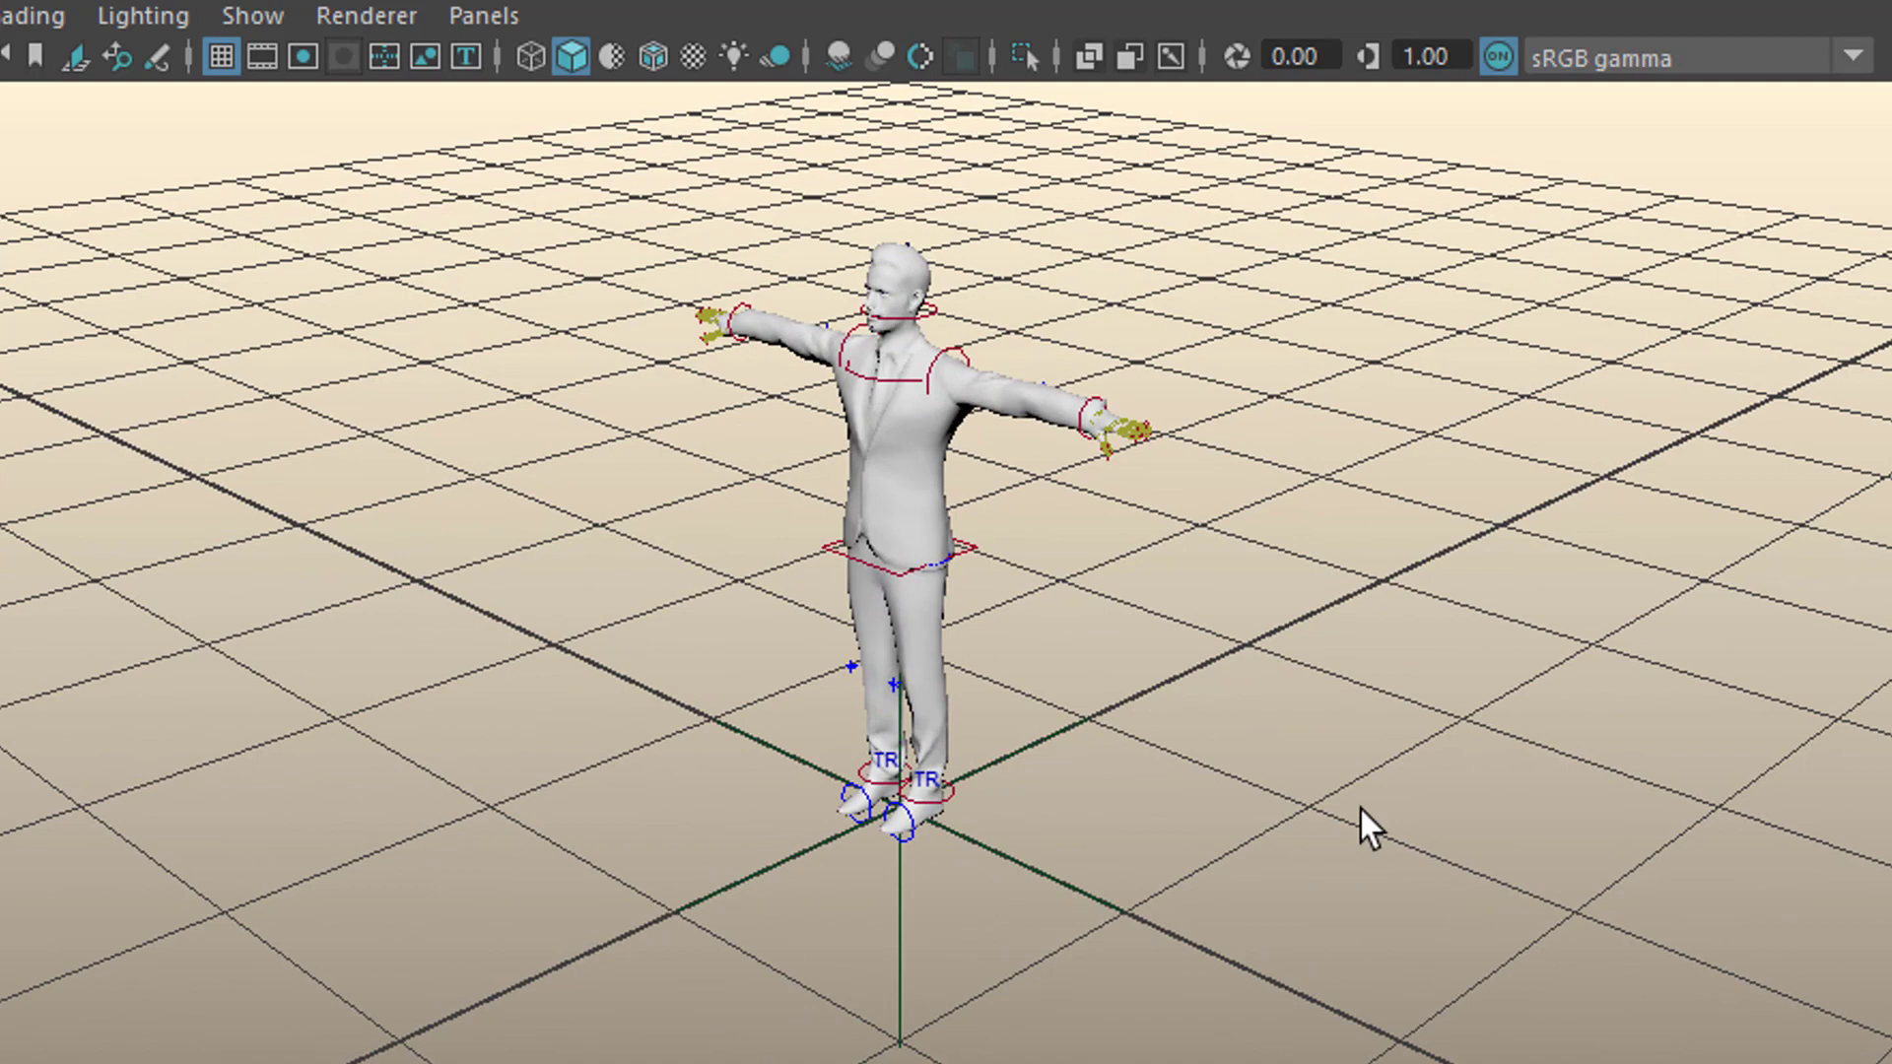
{"action": "left_click", "coordinate": [694, 57]}
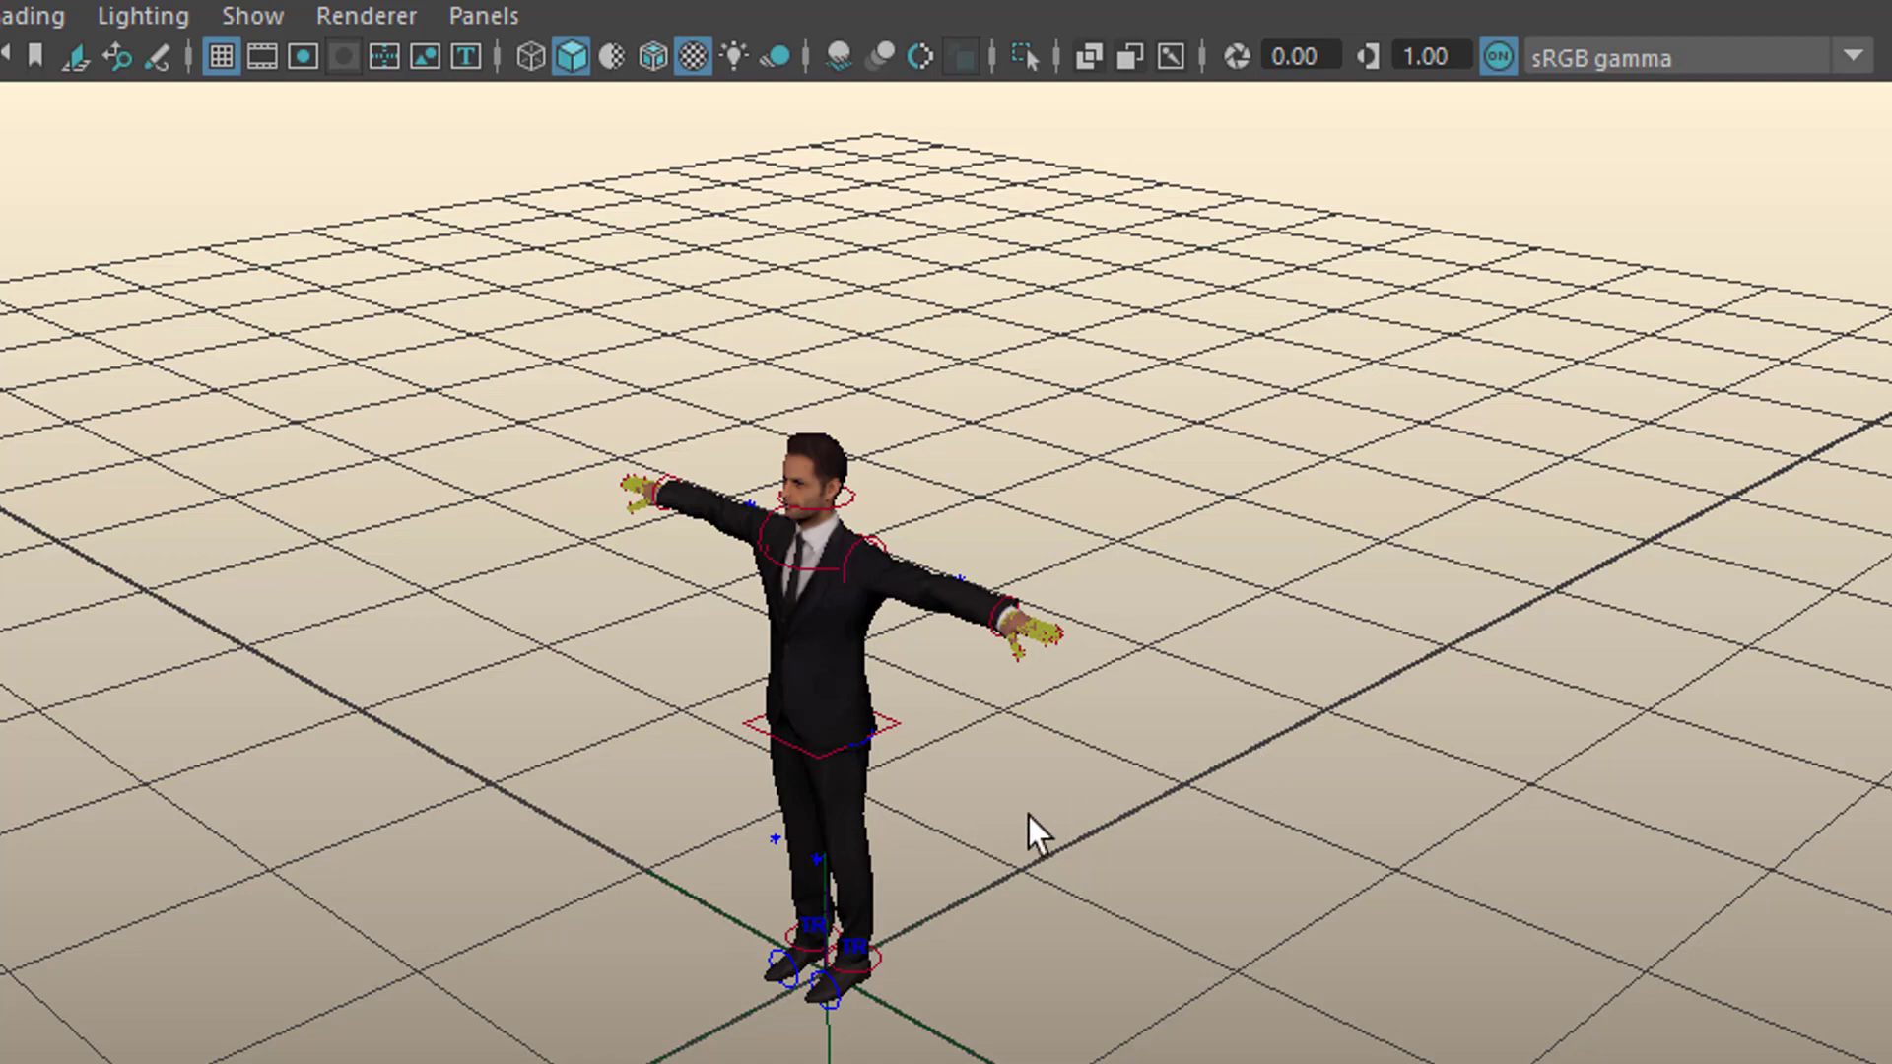
{"action": "left_click_drag", "start_coordinate": [887, 917], "coordinate": [1276, 838], "text": "alt"}
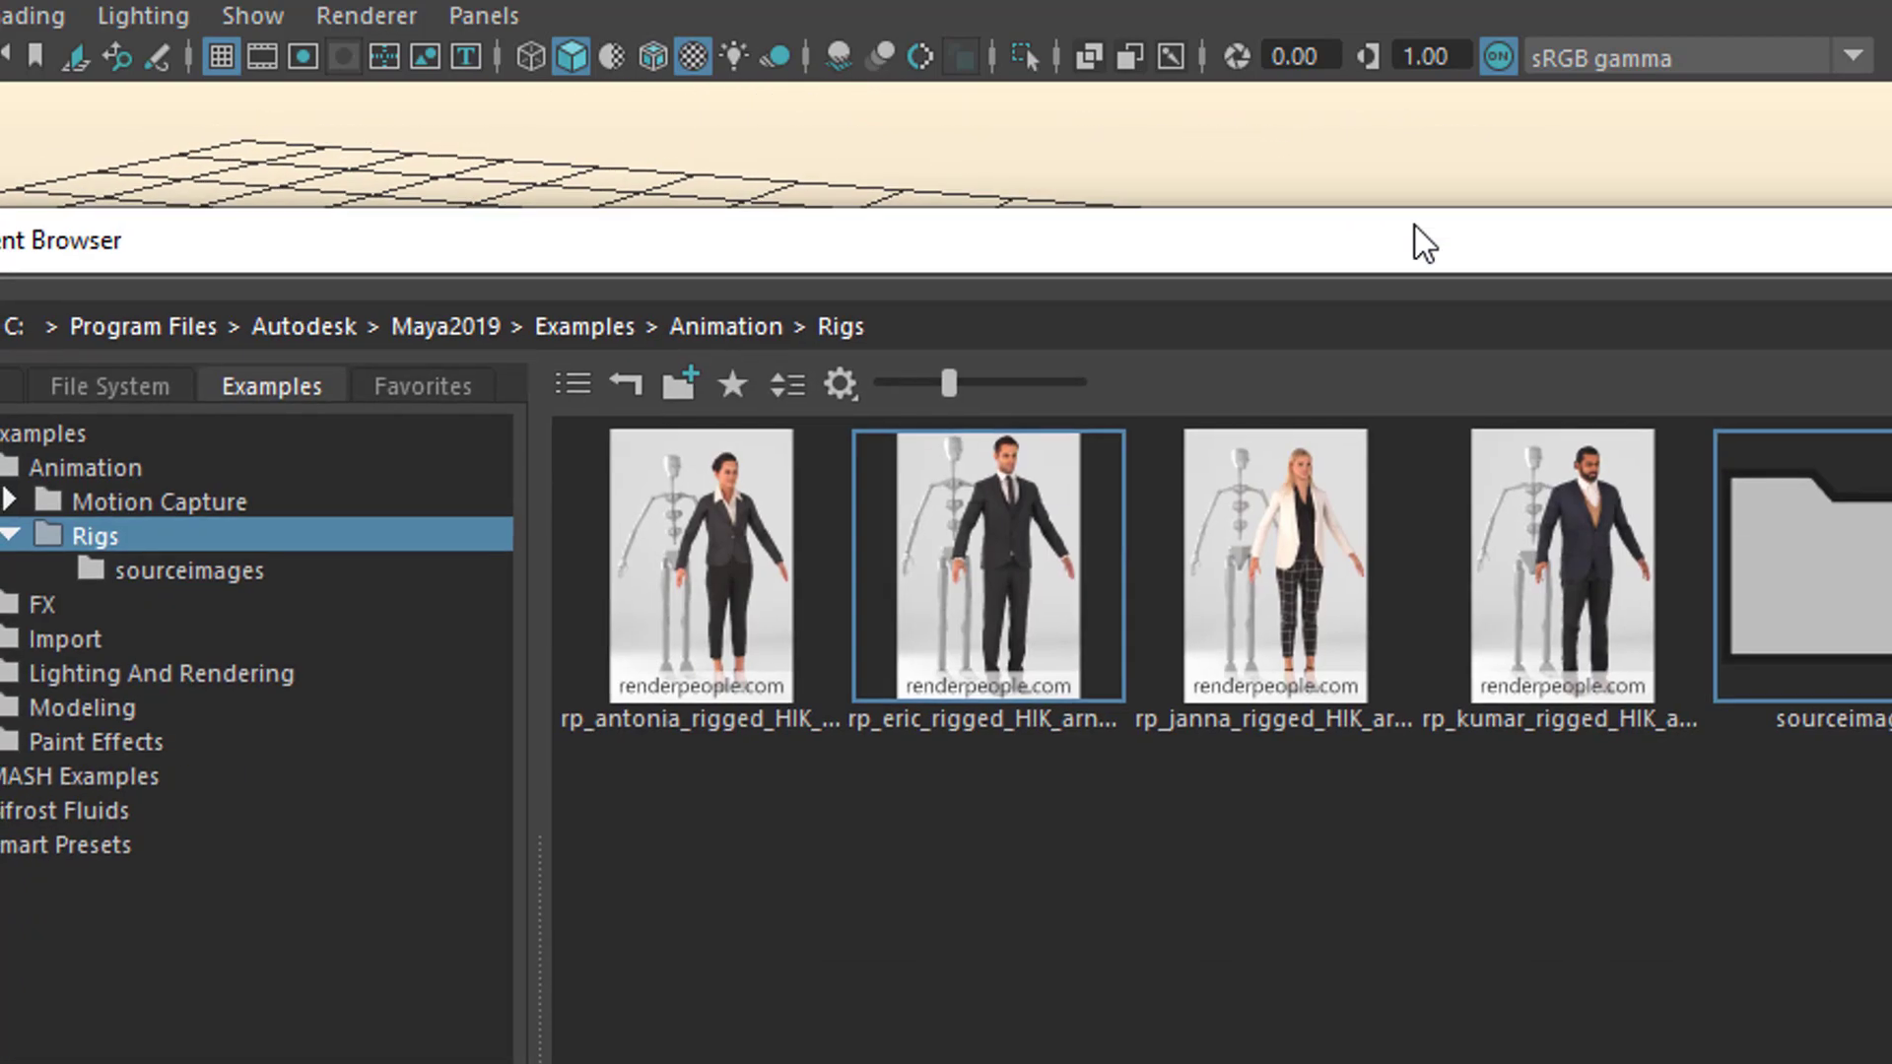
Step: Import LookAround.fbx from the FBX motion capture examples and preview its animation in the scene
{"action": "left_click_drag", "start_coordinate": [1414, 241], "coordinate": [1431, 134]}
{"action": "left_click", "coordinate": [701, 549]}
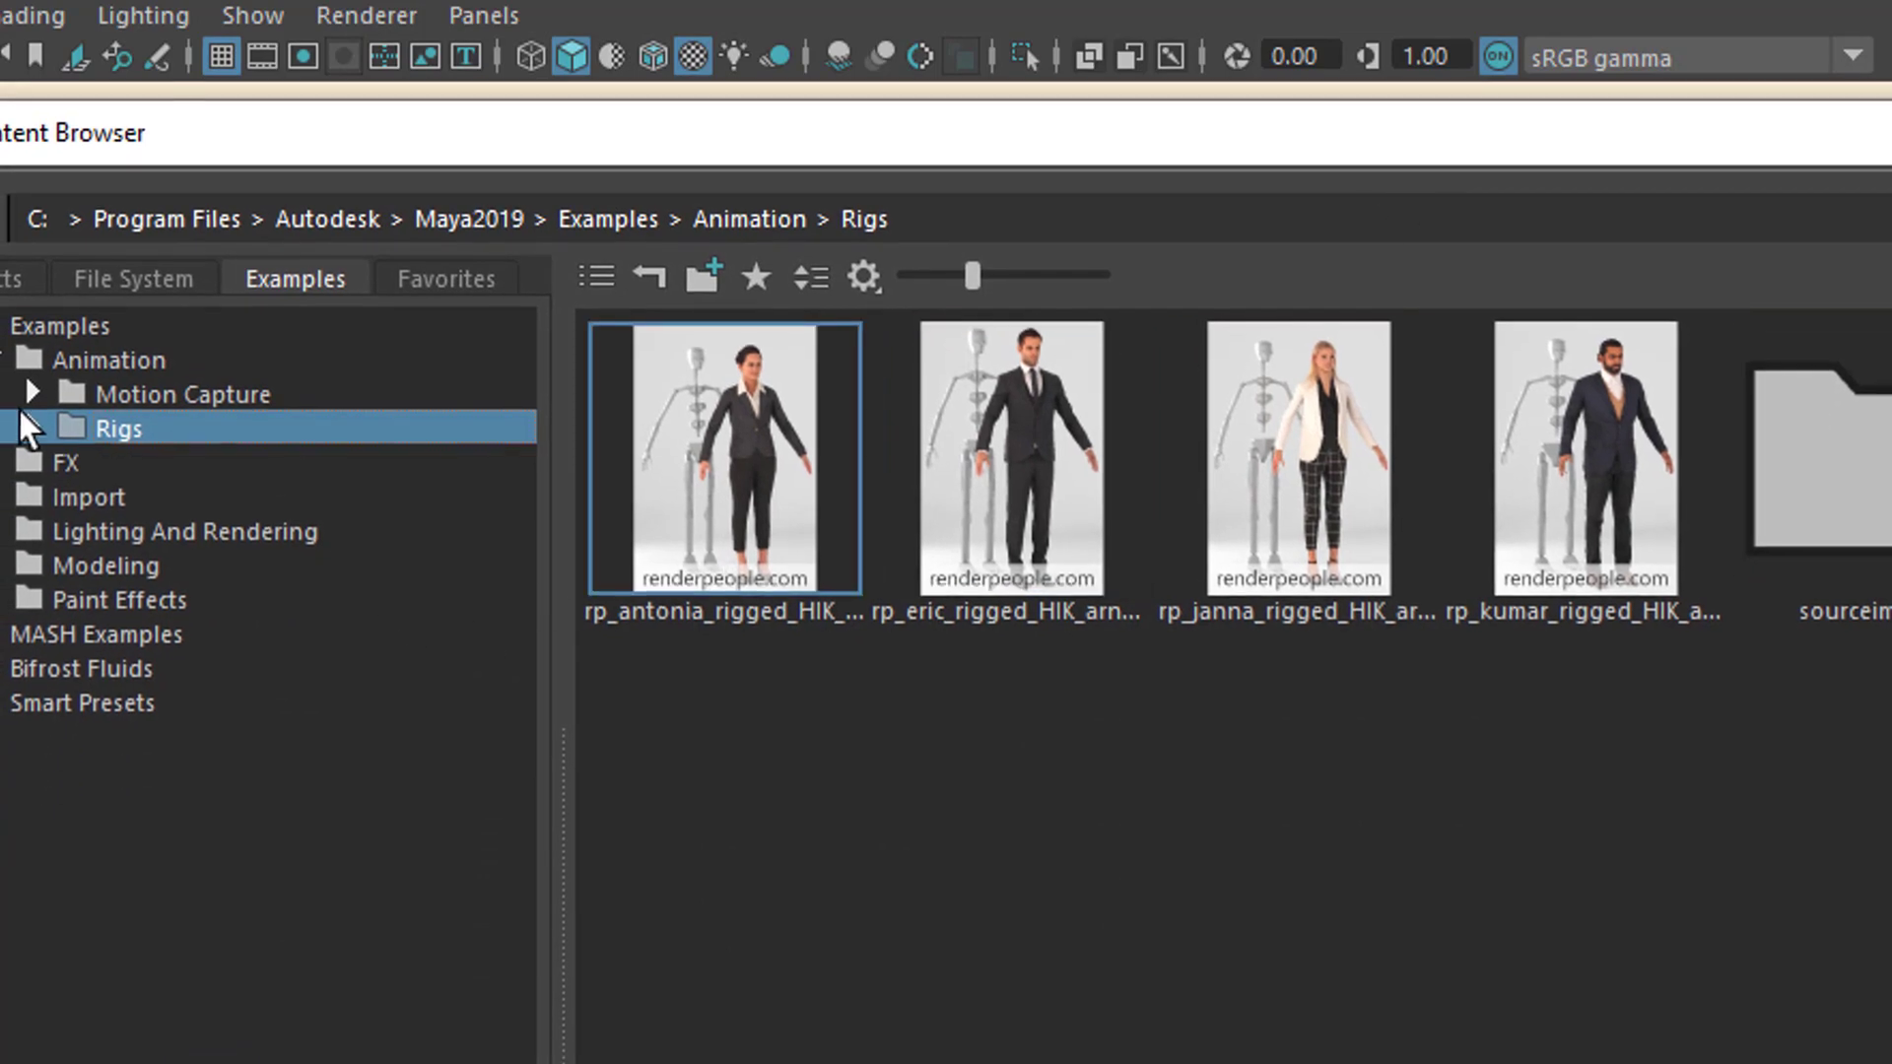
{"action": "double_click", "coordinate": [81, 394]}
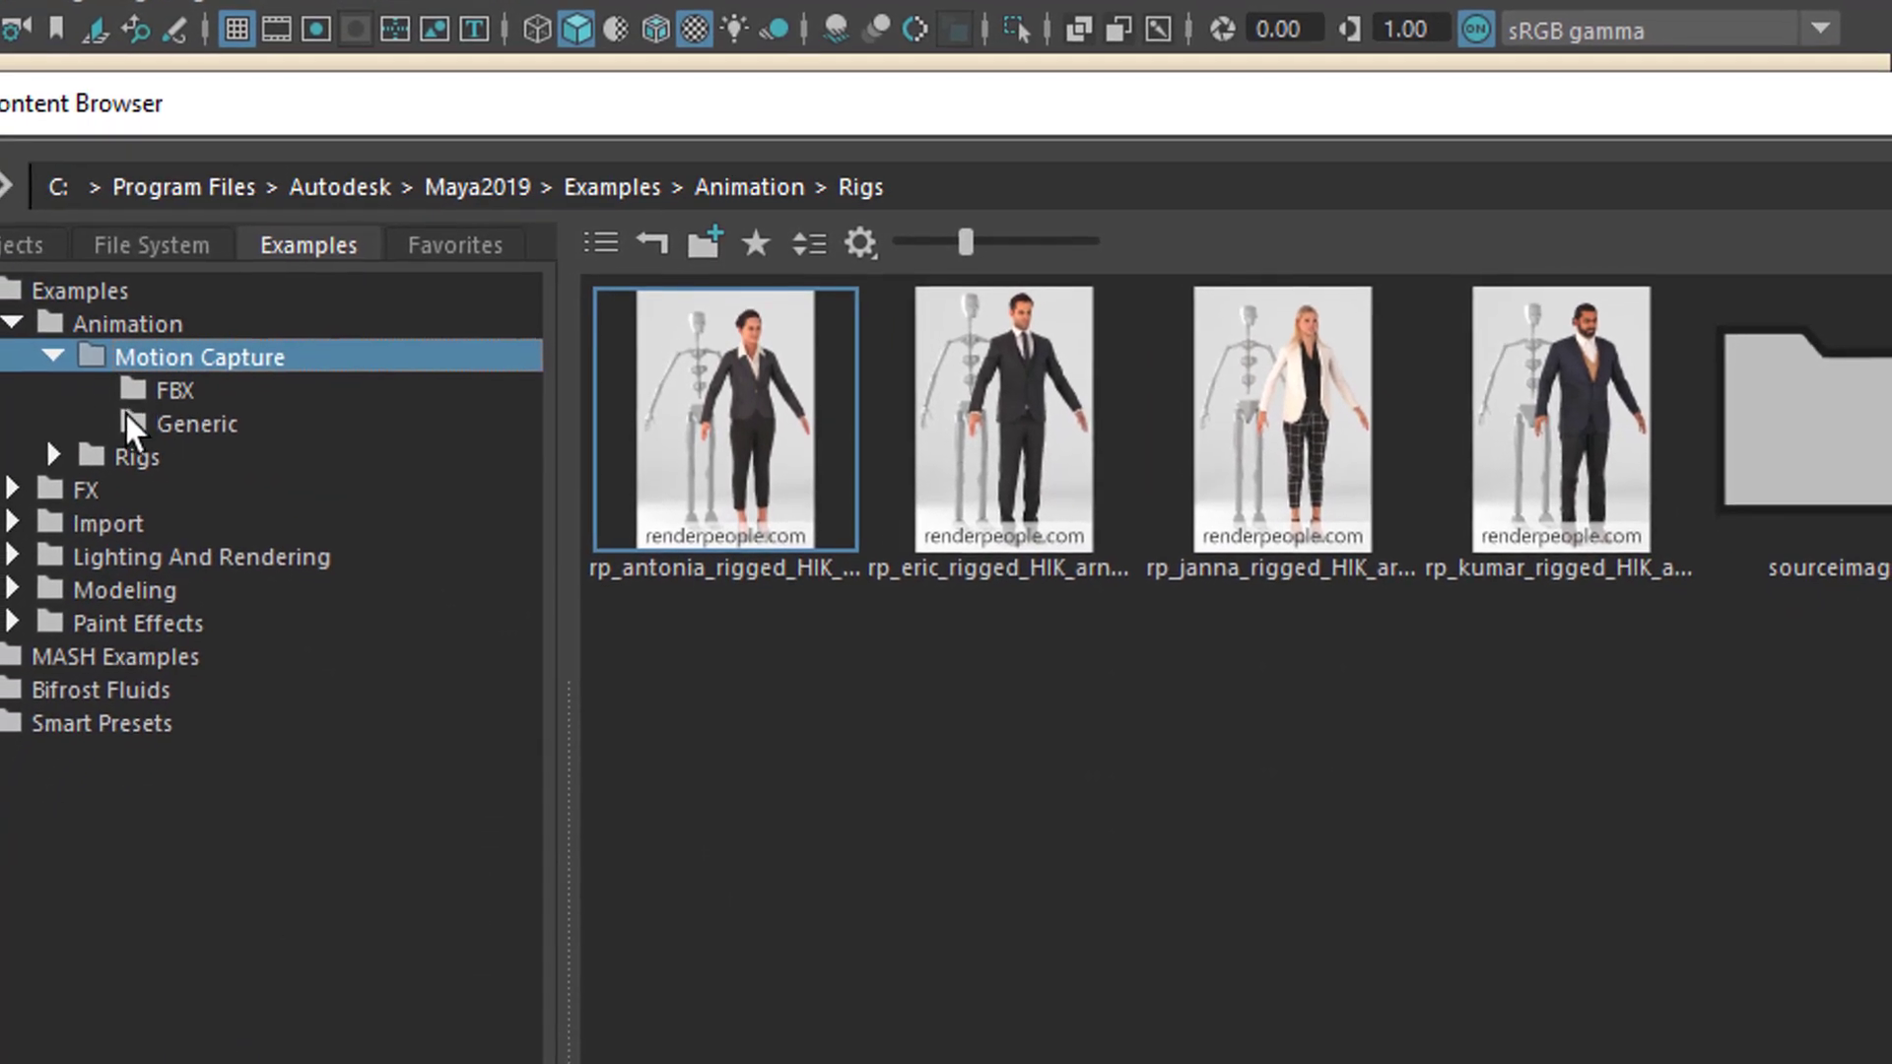
{"action": "left_click", "coordinate": [148, 391]}
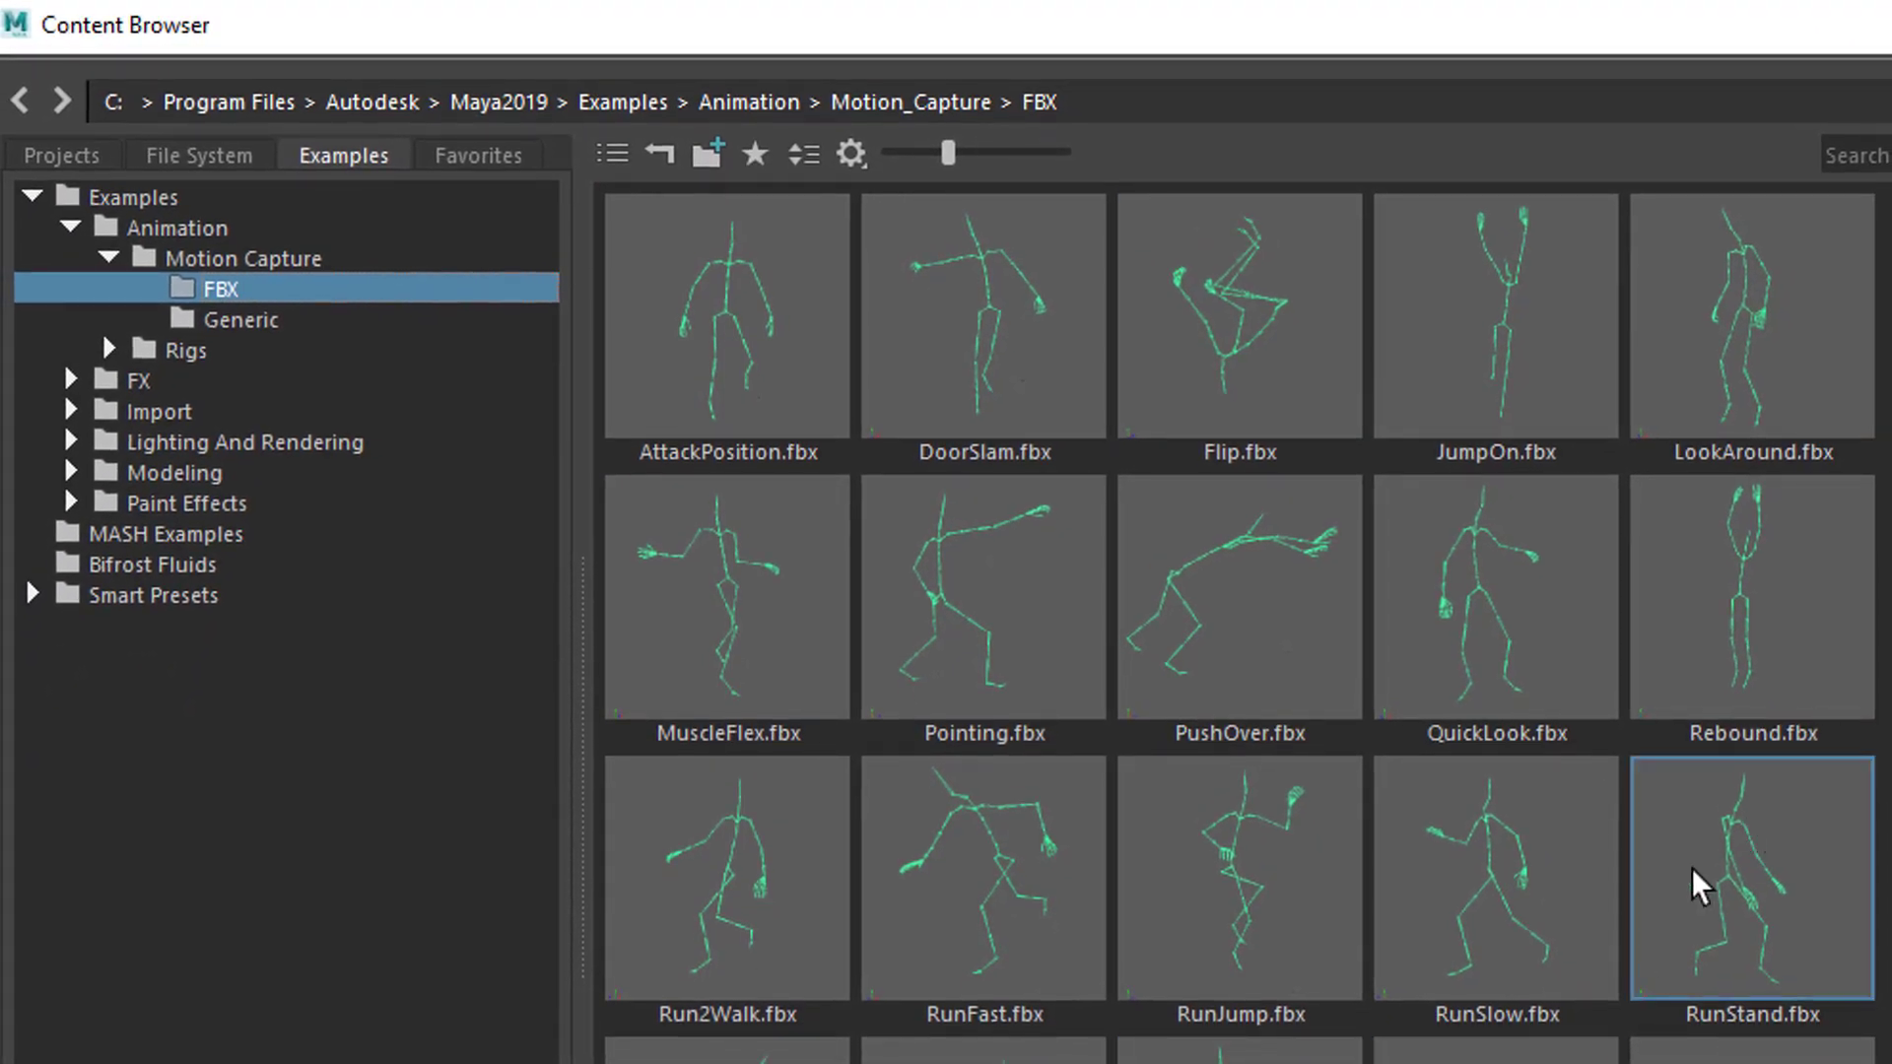
{"action": "double_click", "coordinate": [1741, 368]}
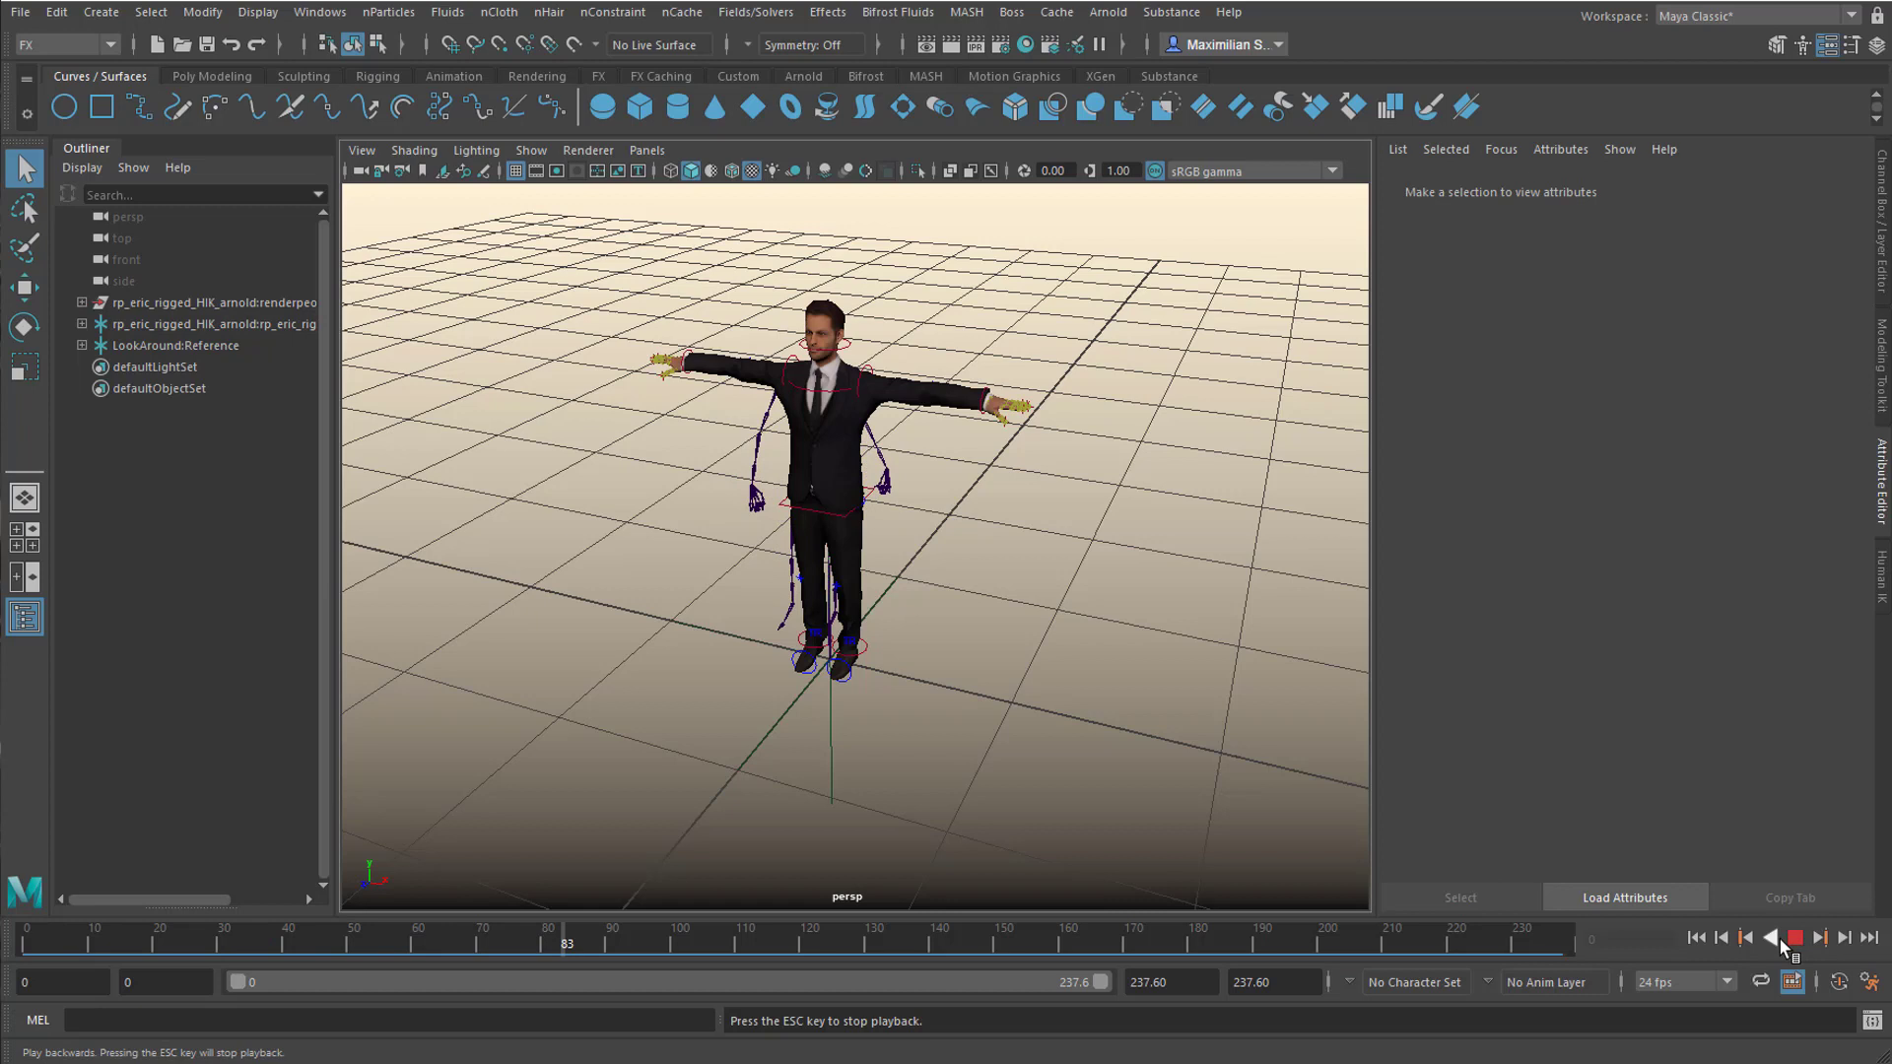
{"action": "left_click", "coordinate": [1773, 939]}
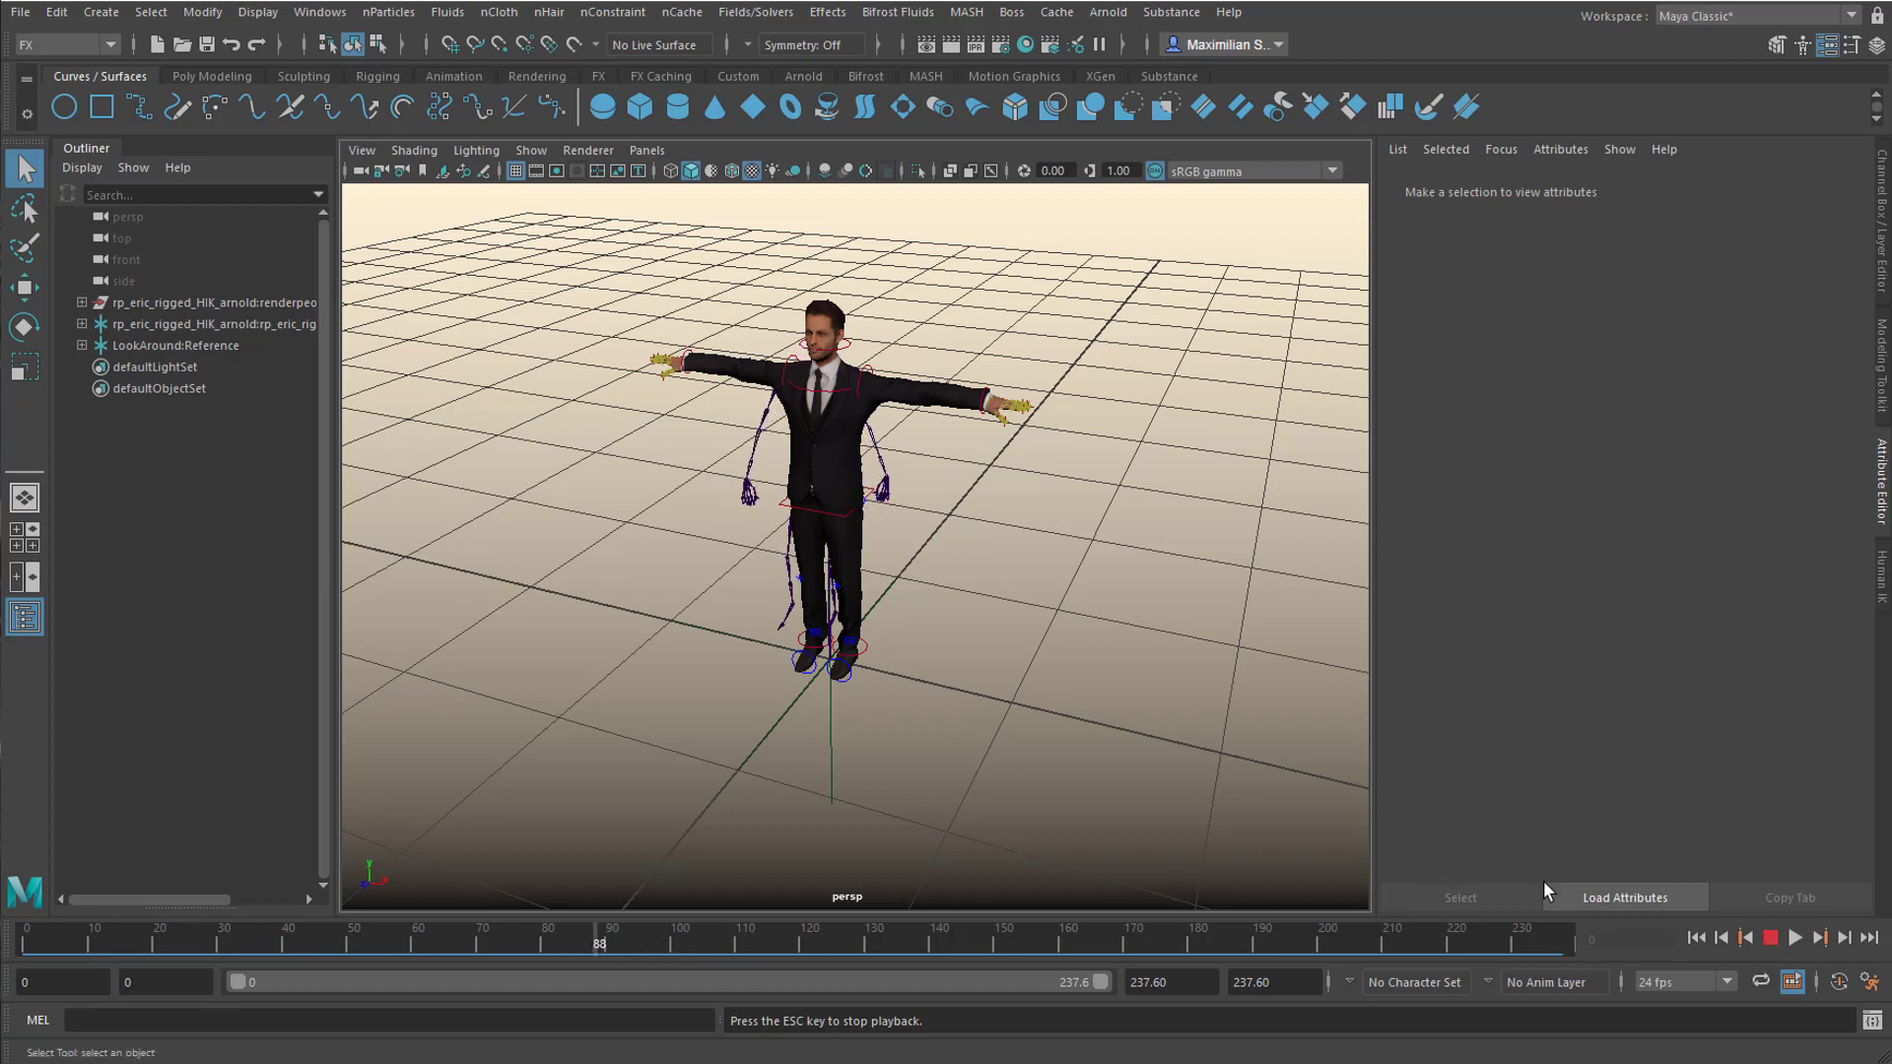
{"action": "left_click", "coordinate": [1771, 937]}
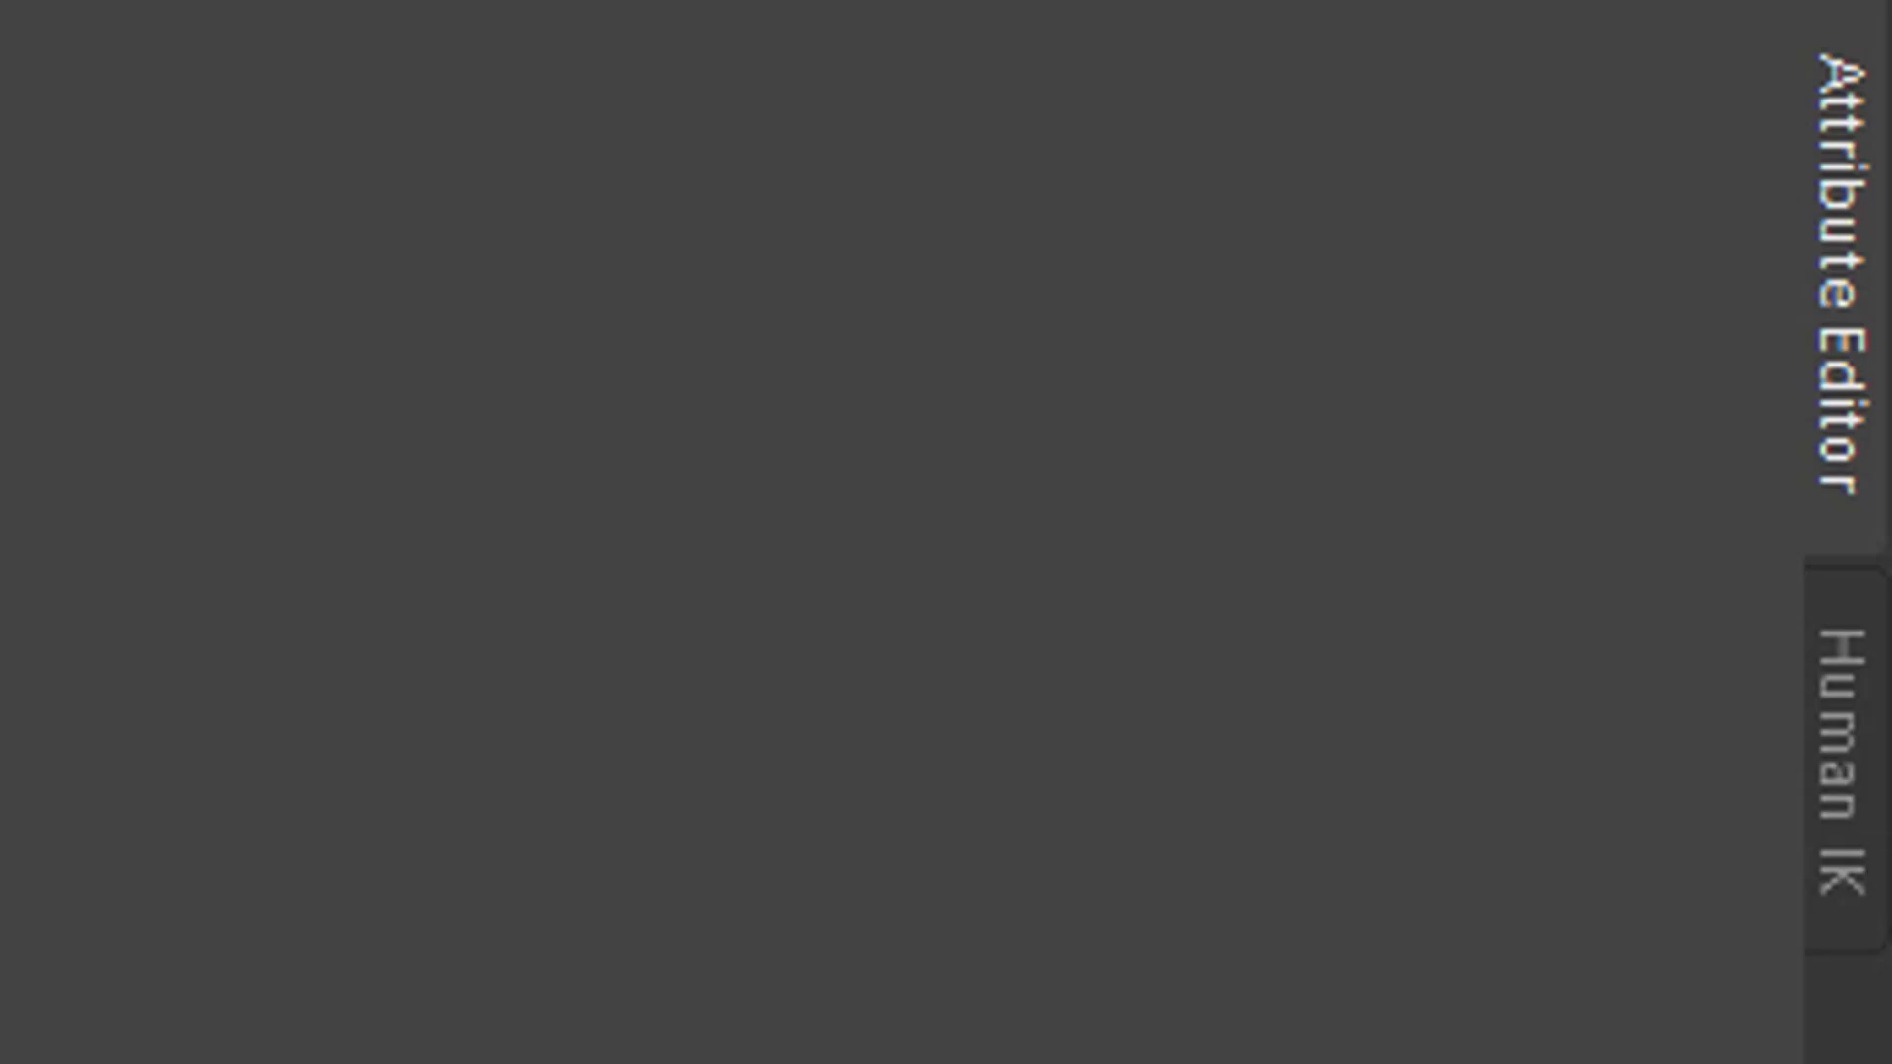
Step: Switch to the Rigging menu set and use HumanIK to set the rp_eric character's source to LookAround1
{"action": "left_click", "coordinate": [65, 44]}
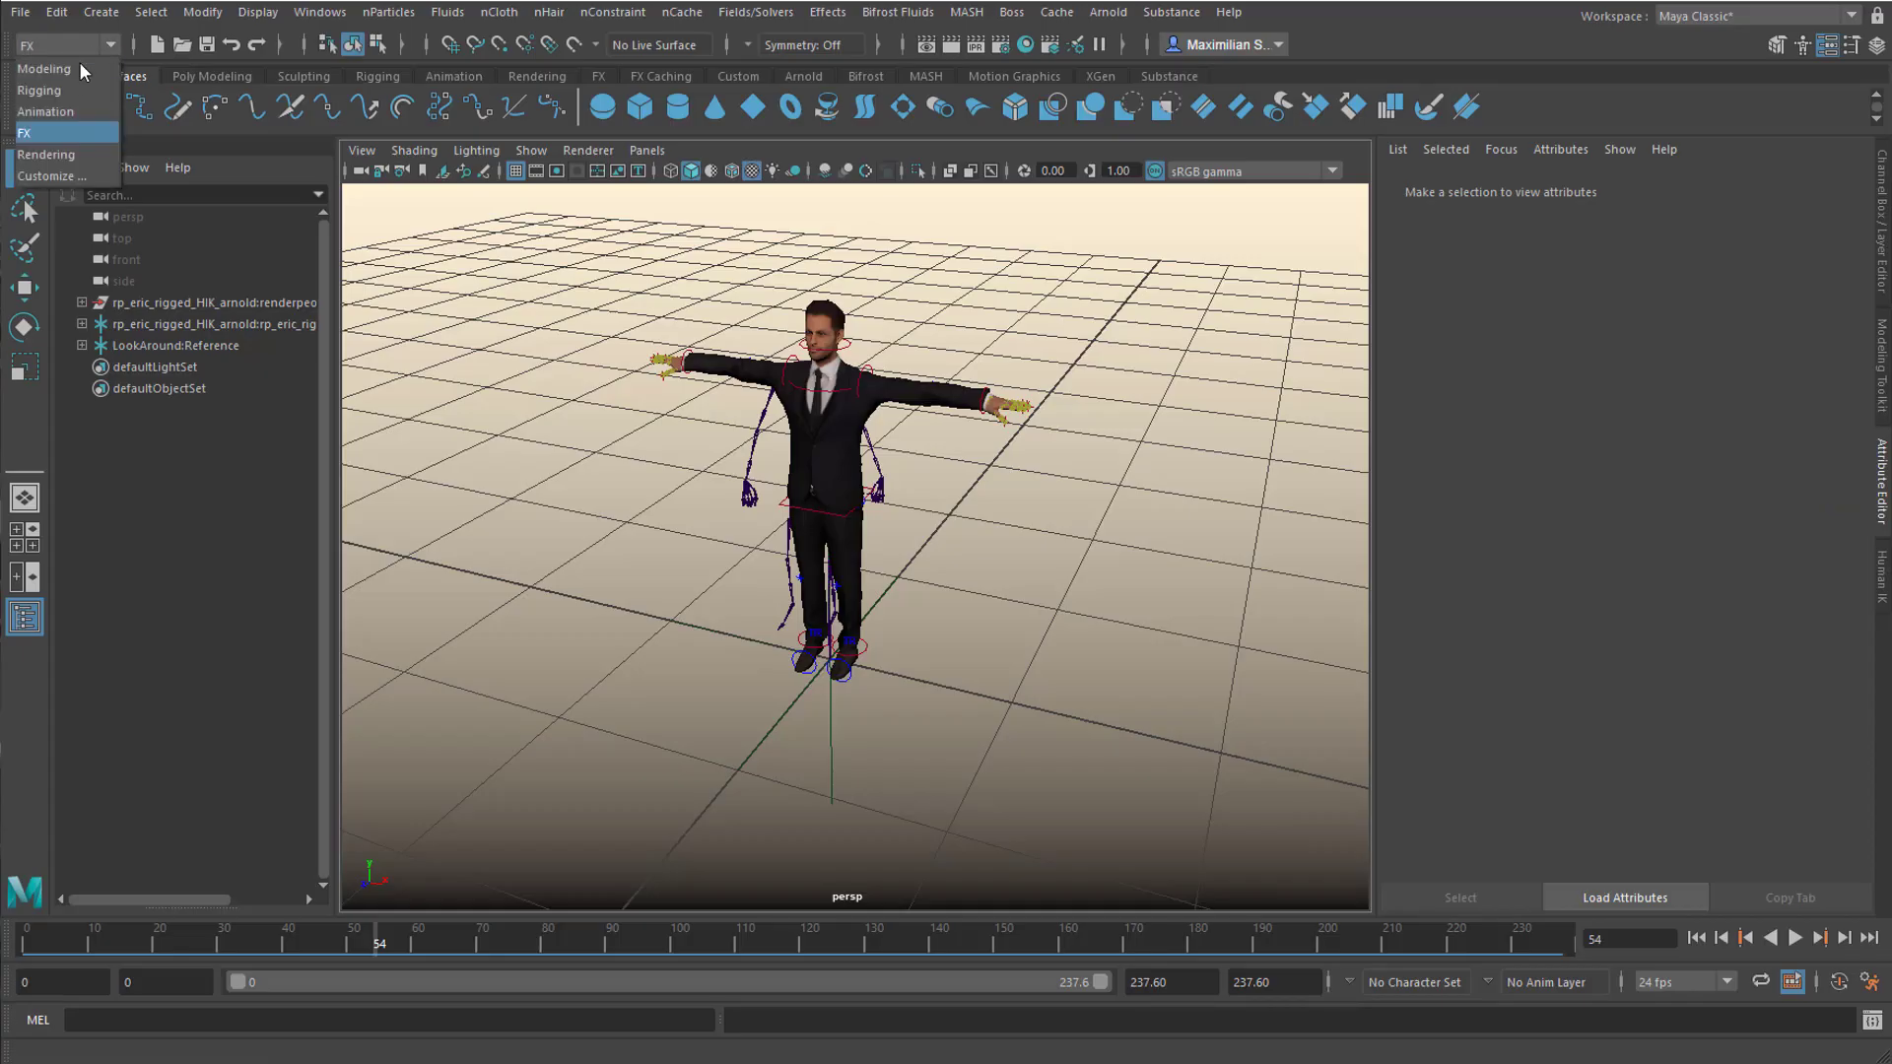
{"action": "left_click", "coordinate": [77, 91]}
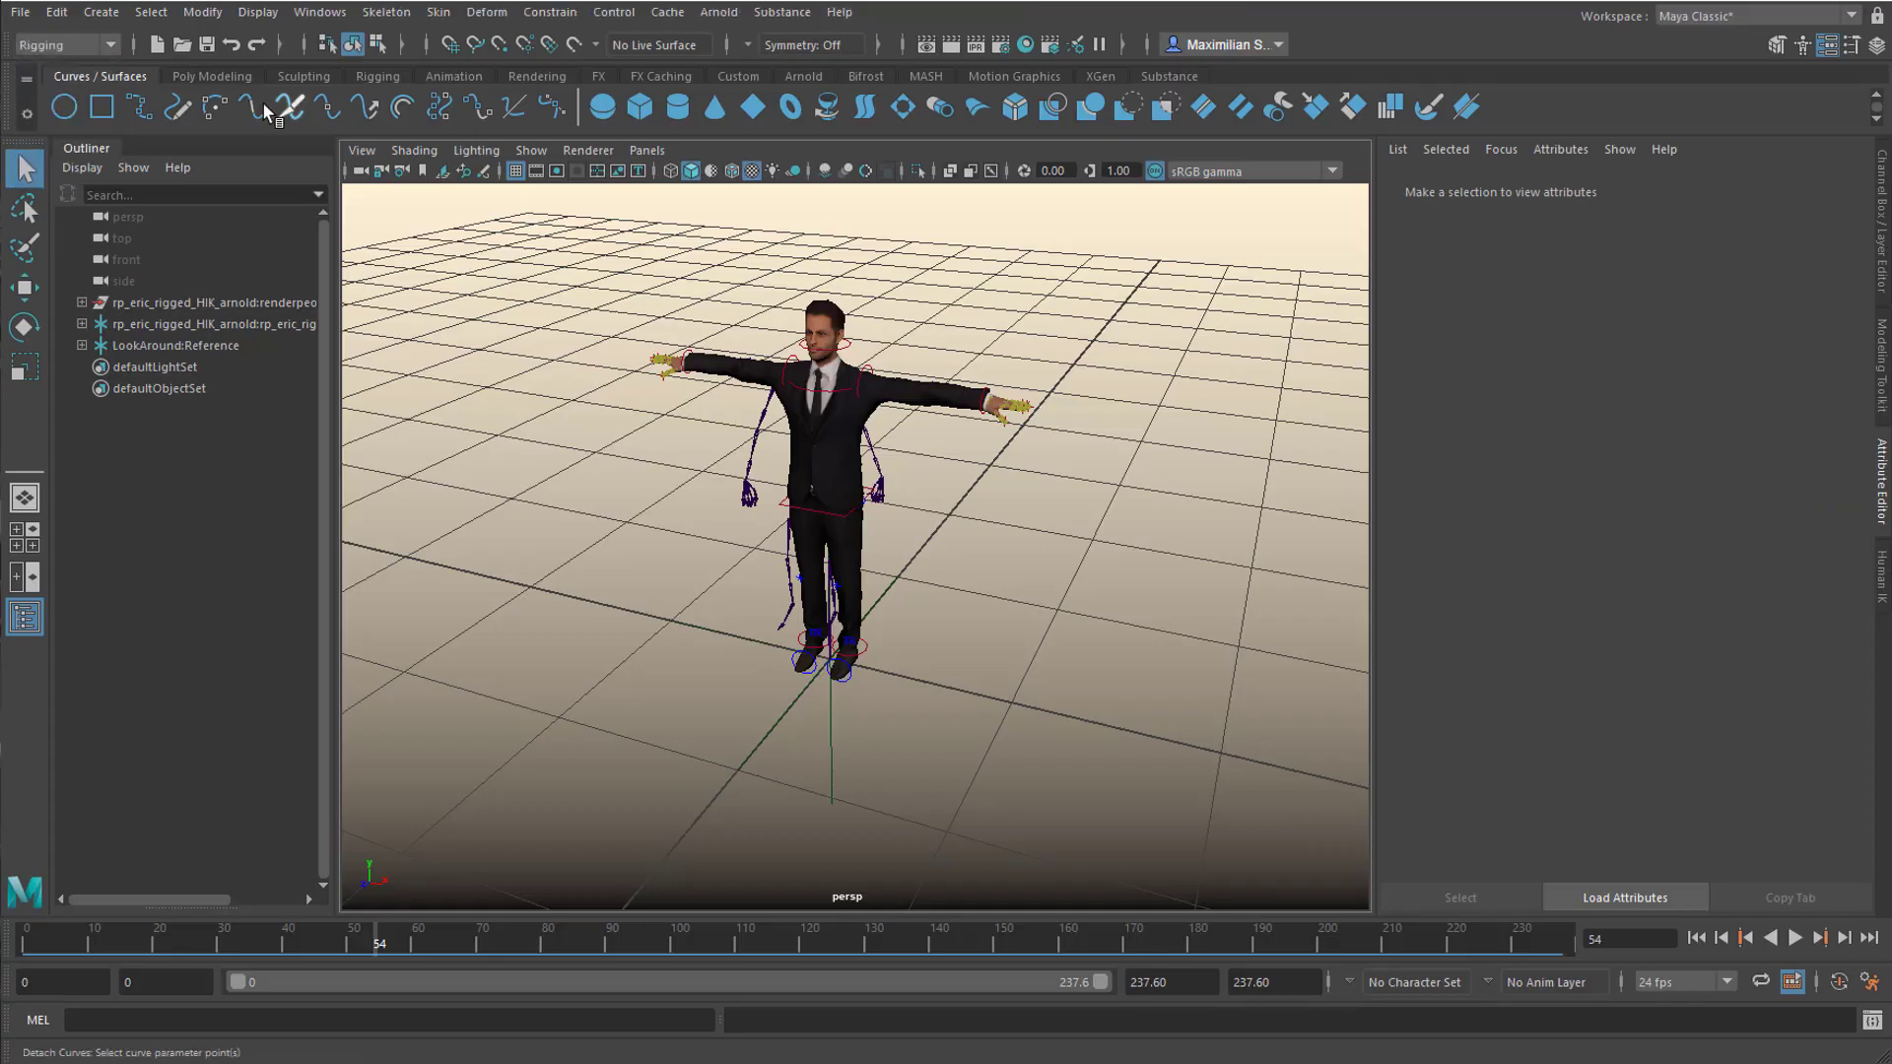
{"action": "left_click", "coordinate": [389, 13]}
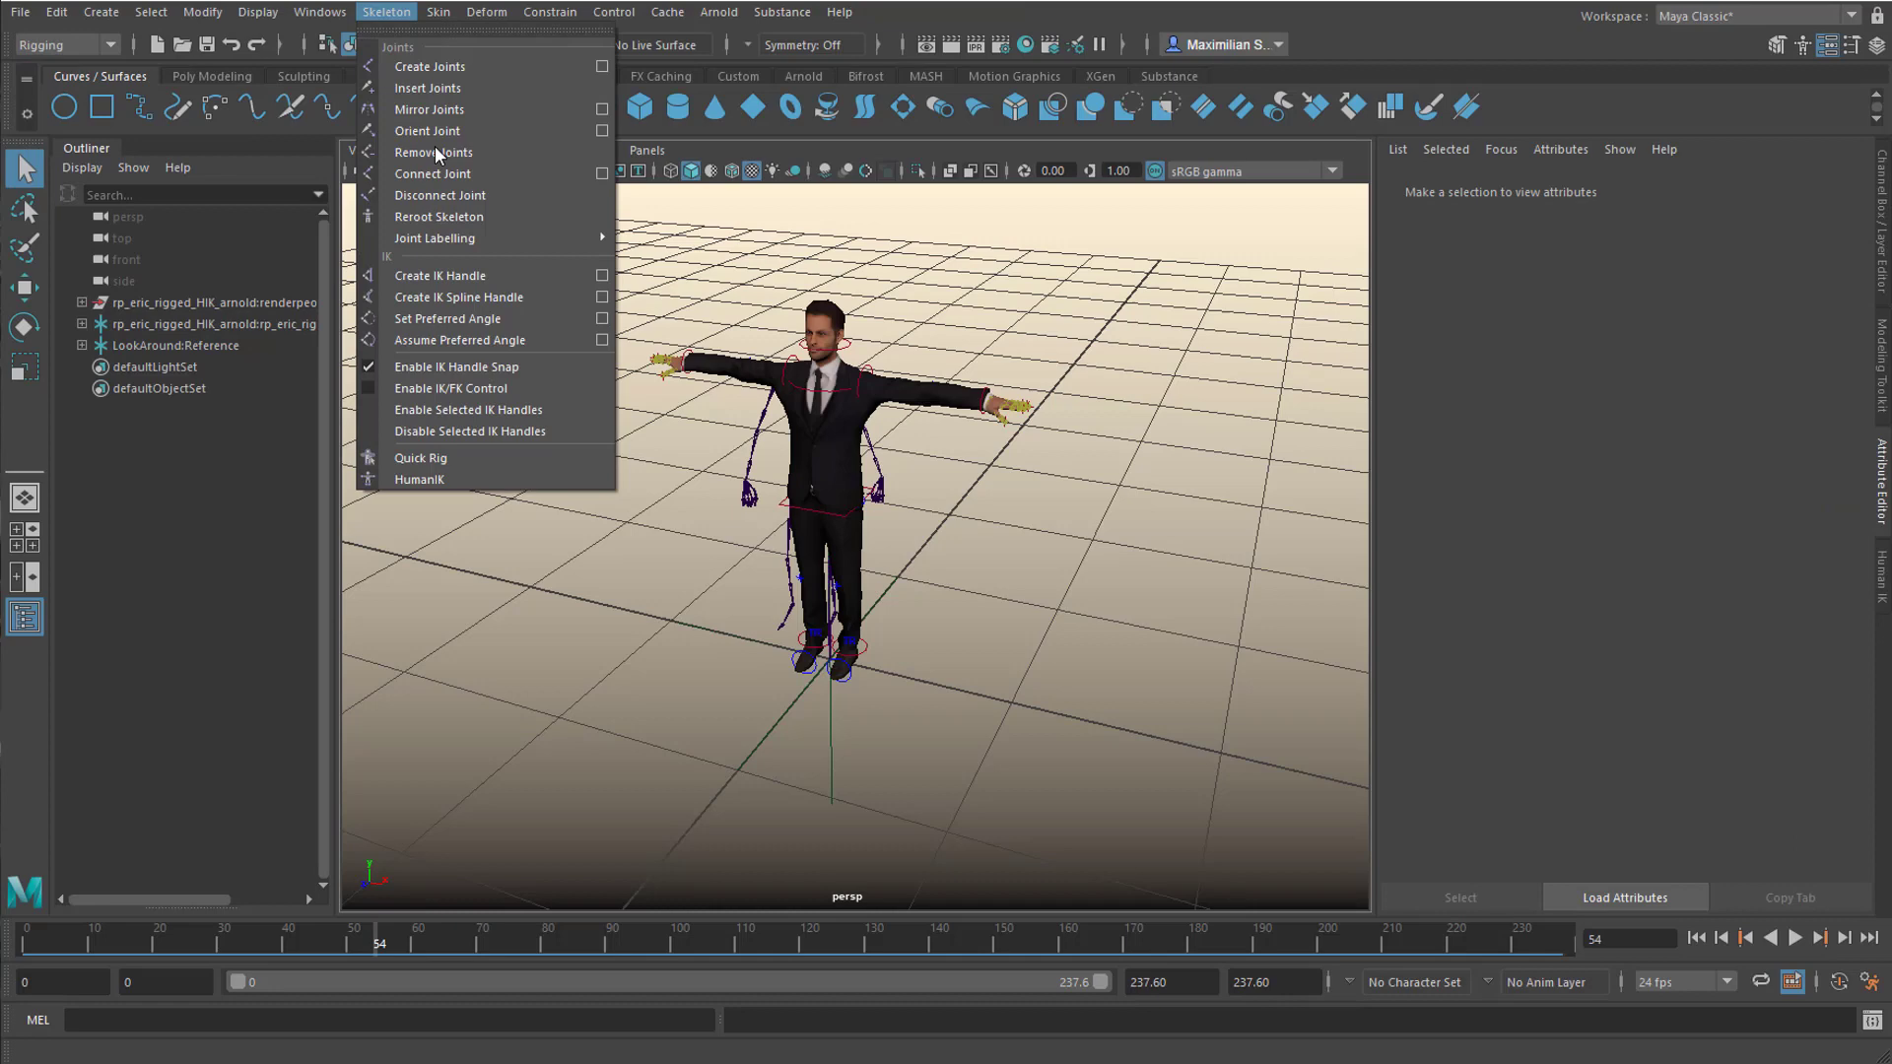
{"action": "left_click", "coordinate": [479, 483]}
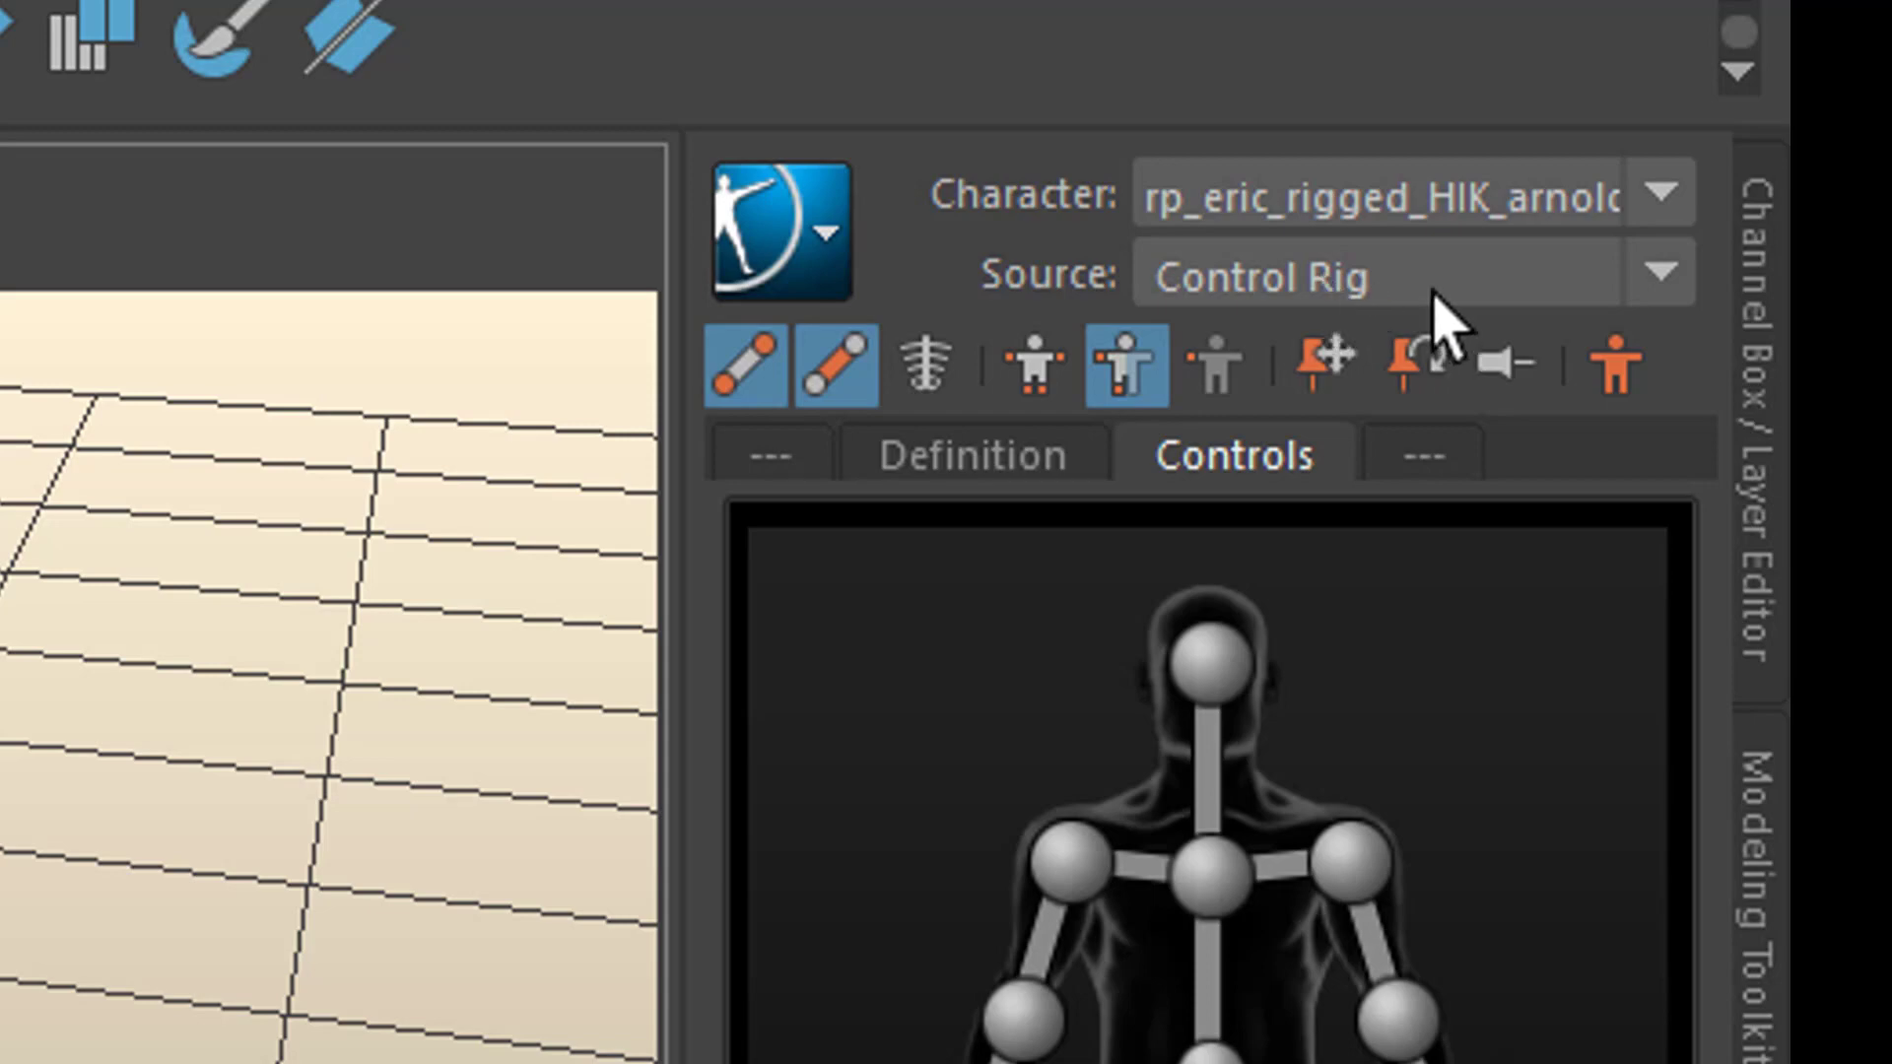
{"action": "left_click", "coordinate": [1662, 286]}
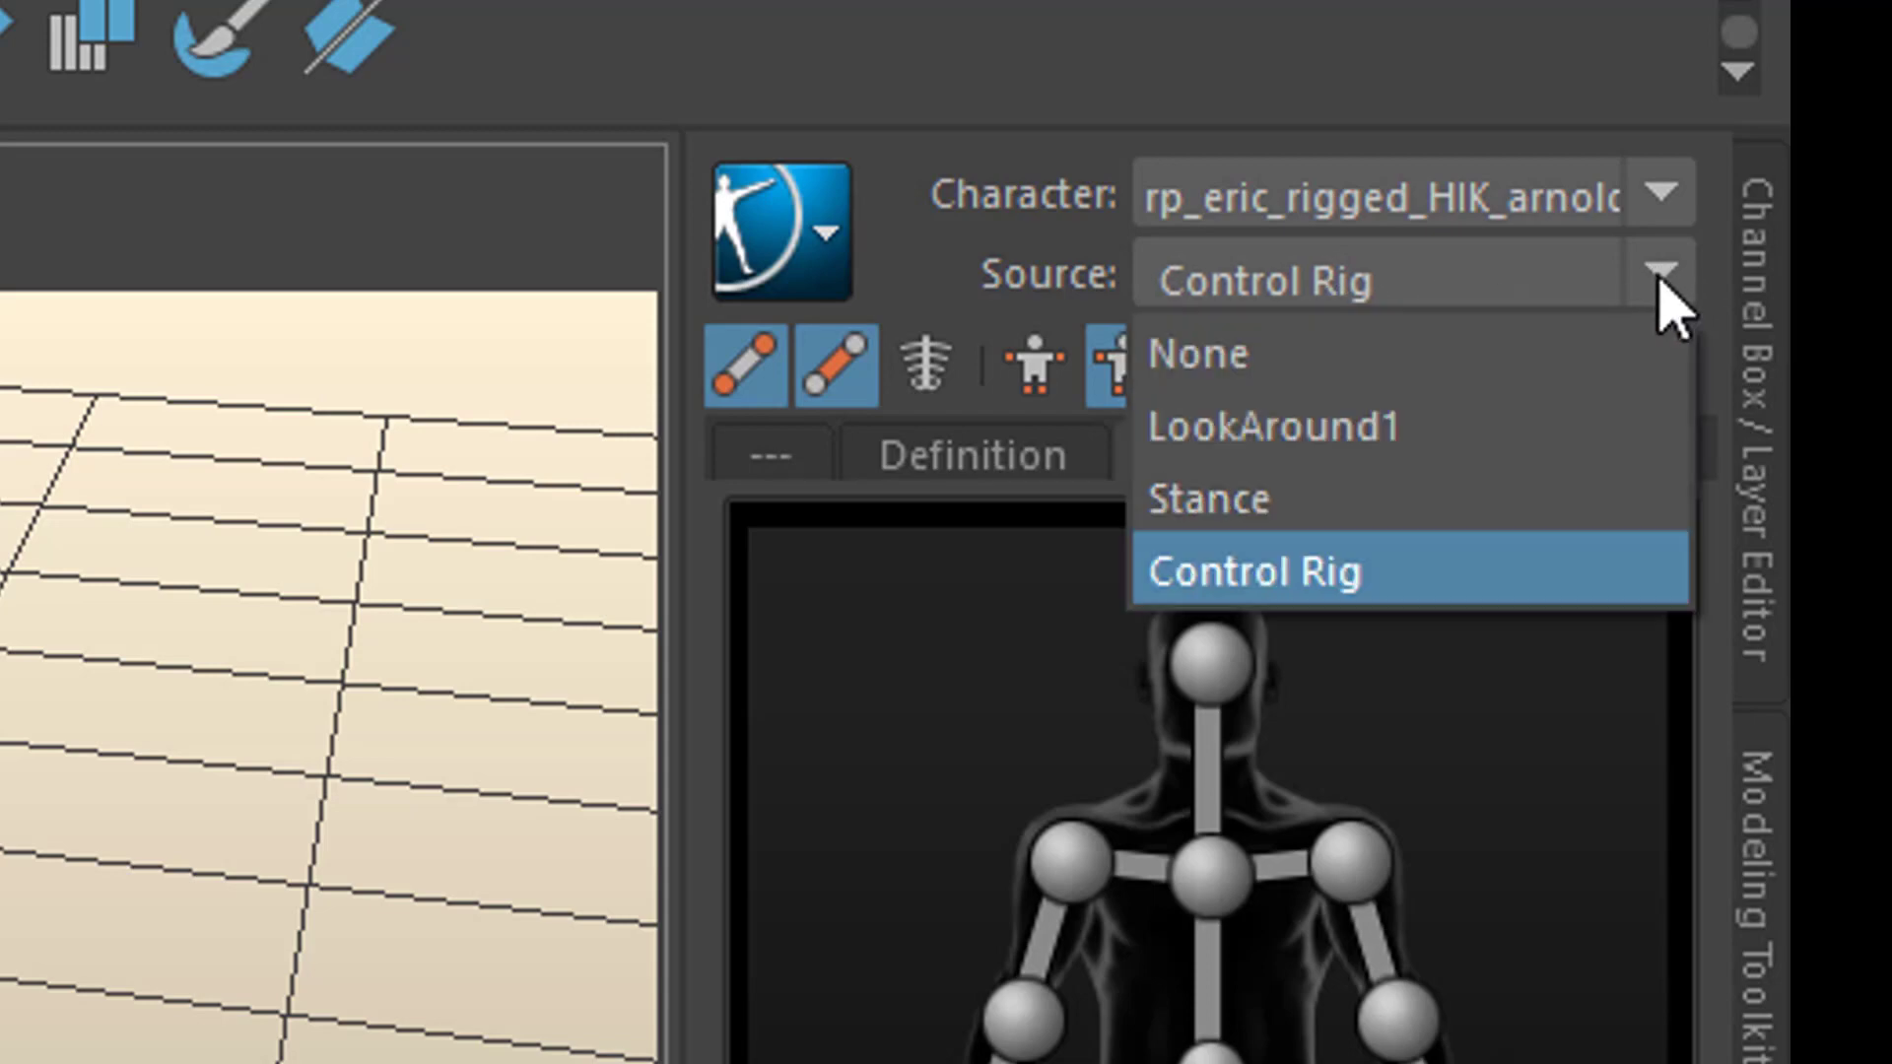
{"action": "left_click", "coordinate": [1410, 429]}
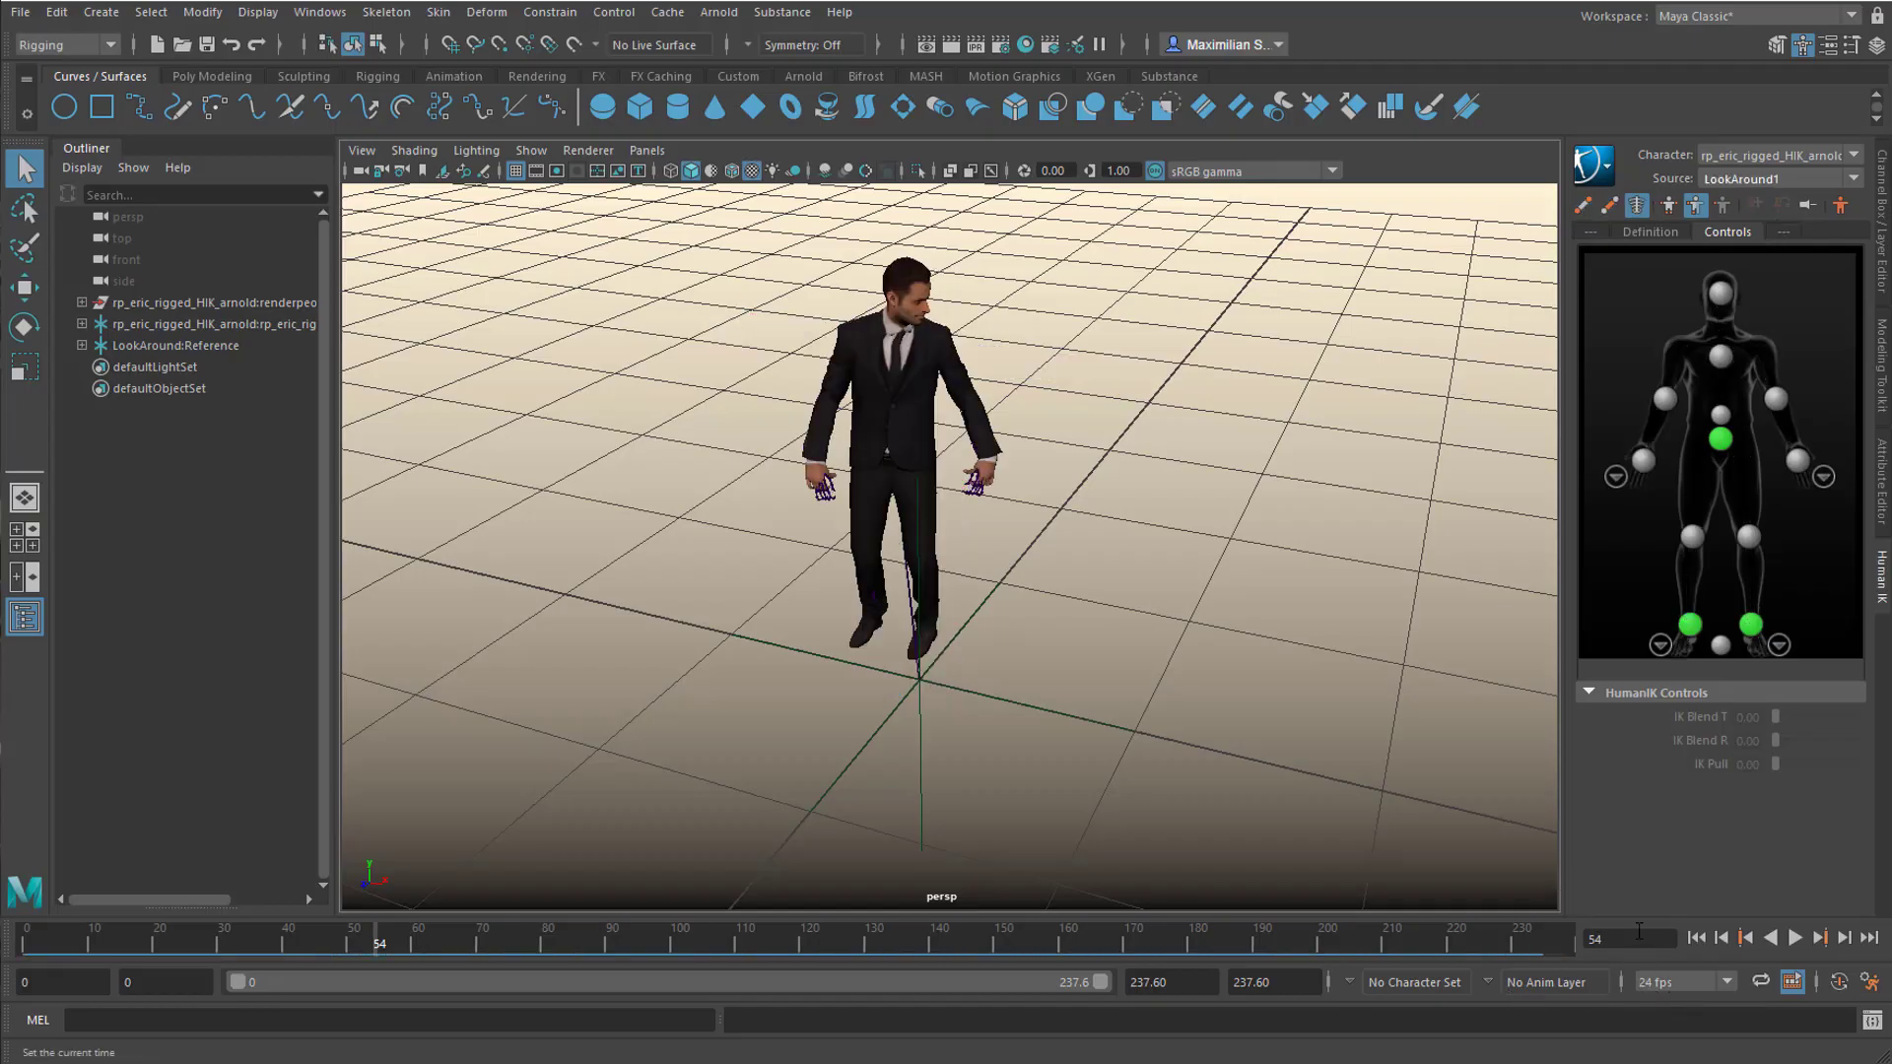
Step: Play the character's animation from the first frame and stop it at frame 88
{"action": "left_click", "coordinate": [1695, 939]}
{"action": "left_click", "coordinate": [1793, 939]}
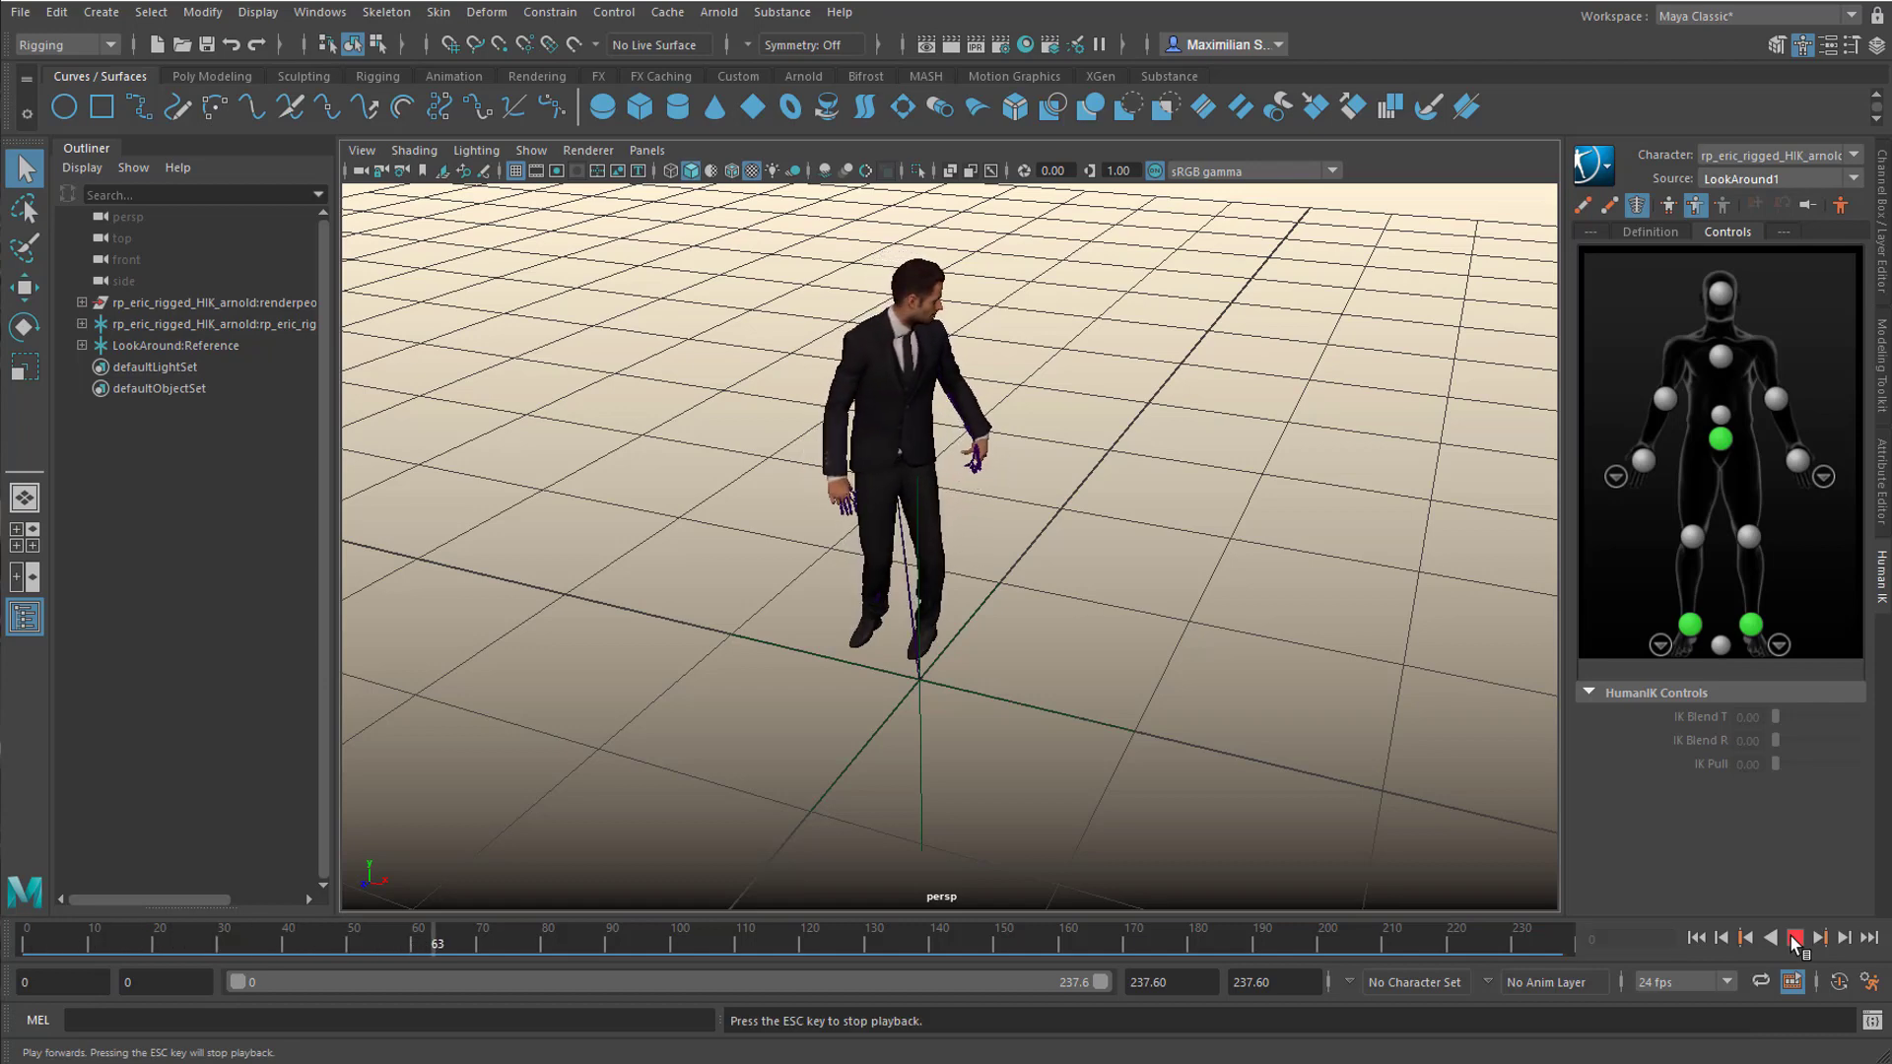
{"action": "left_click", "coordinate": [1794, 939]}
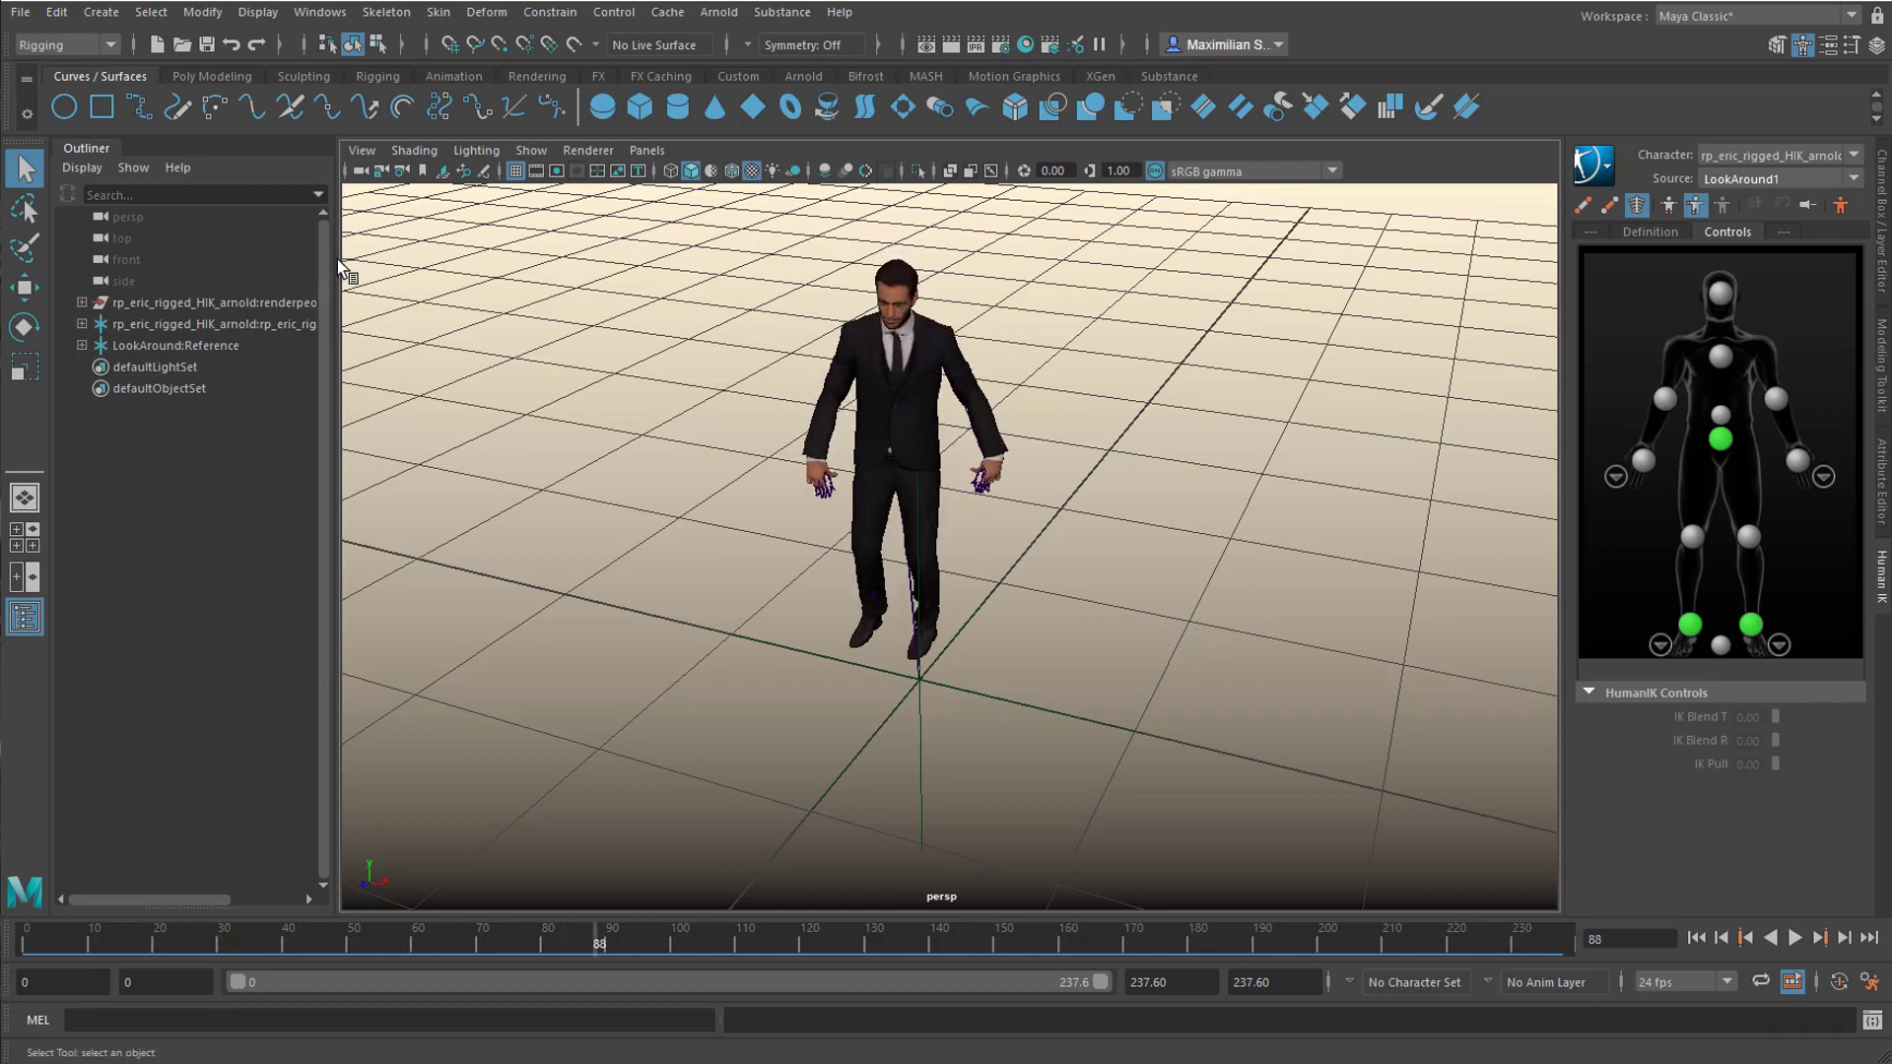
Step: Create a NURBS plane at the origin as a floor, with a width of 70 and 5 patches in both U and V
{"action": "left_click", "coordinate": [754, 107]}
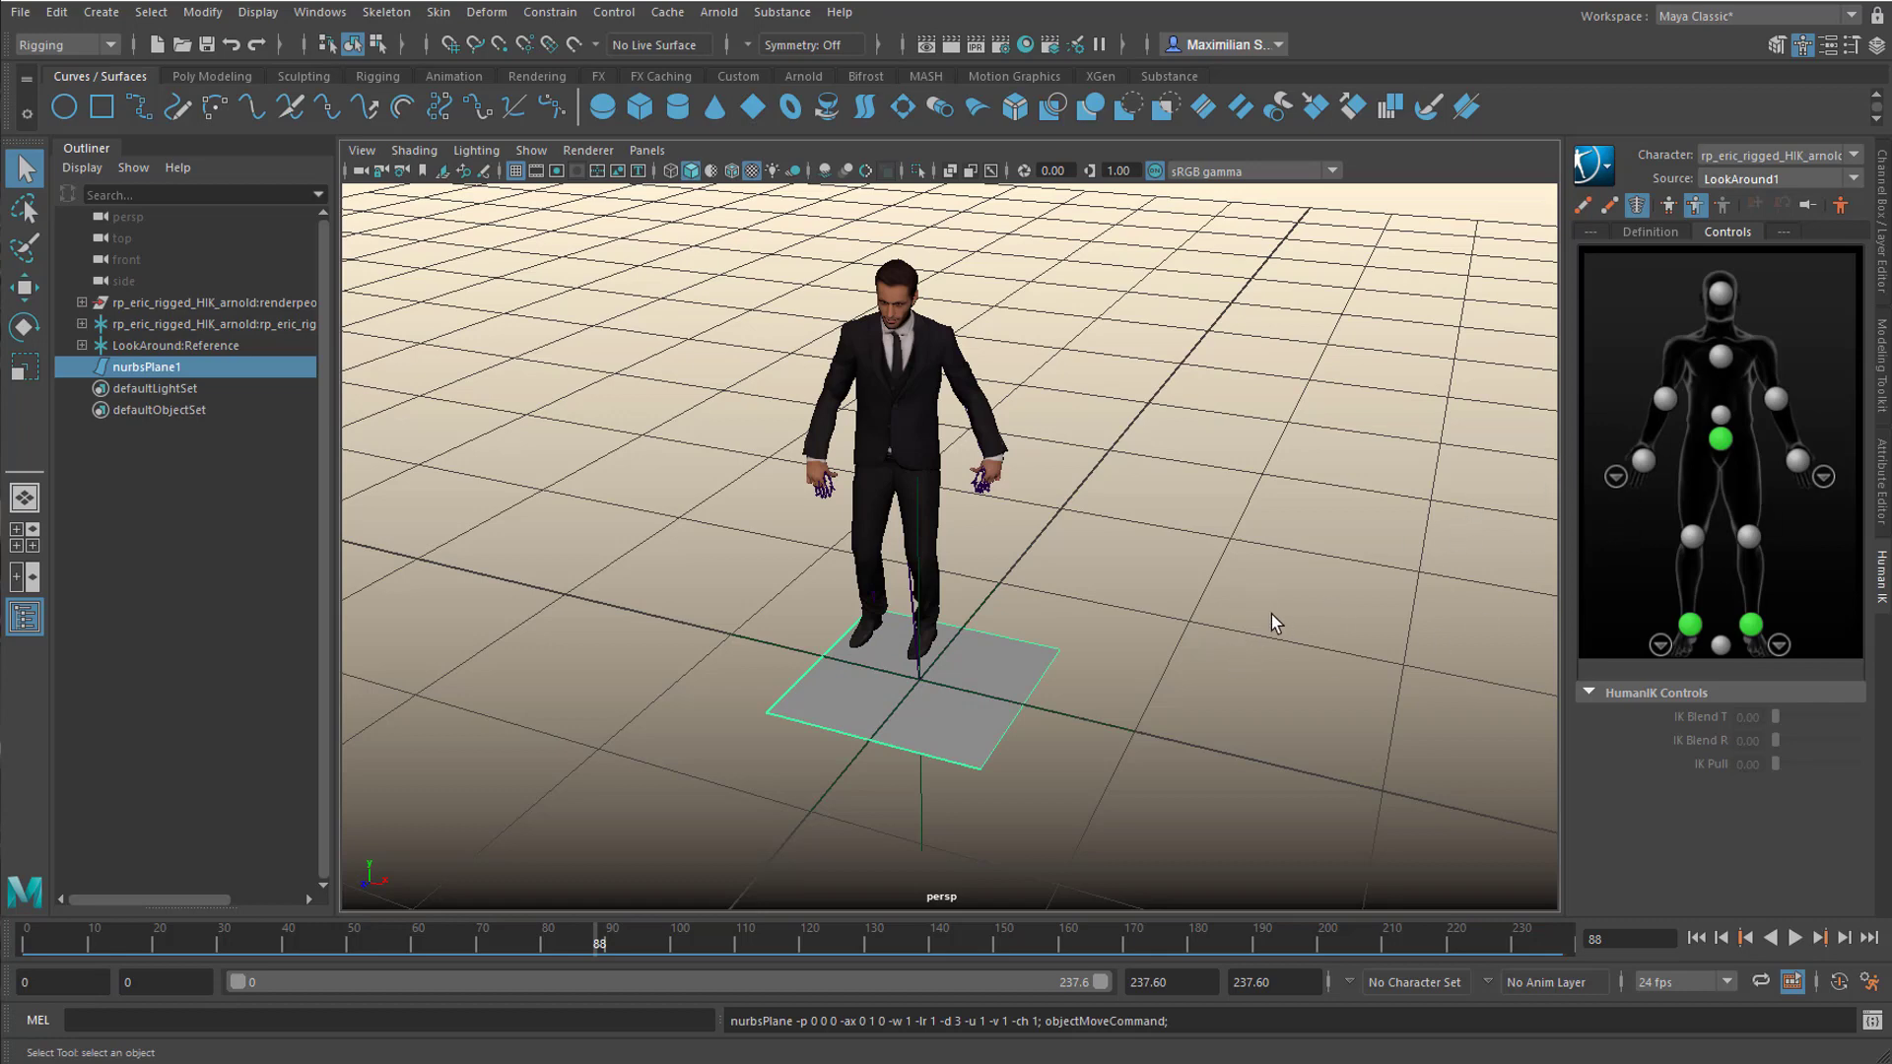
{"action": "left_click", "coordinate": [1881, 481]}
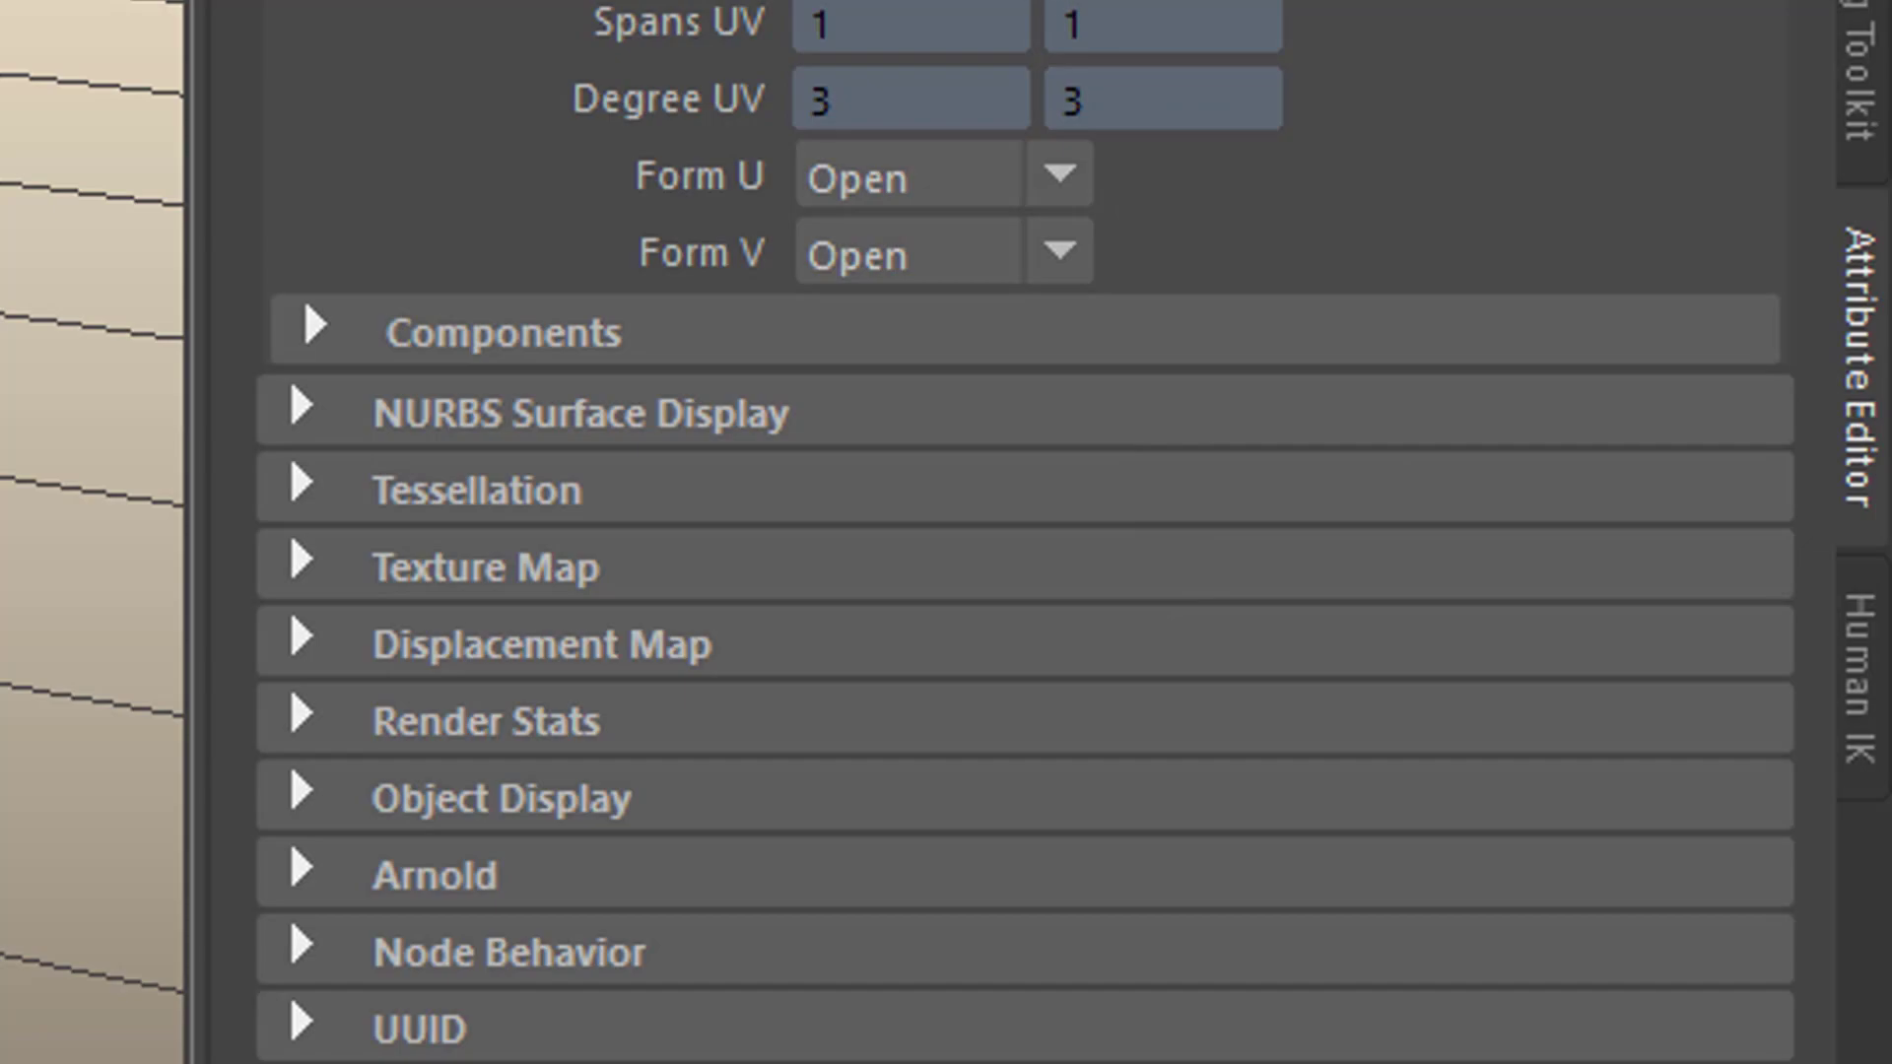
{"action": "left_click", "coordinate": [1676, 188]}
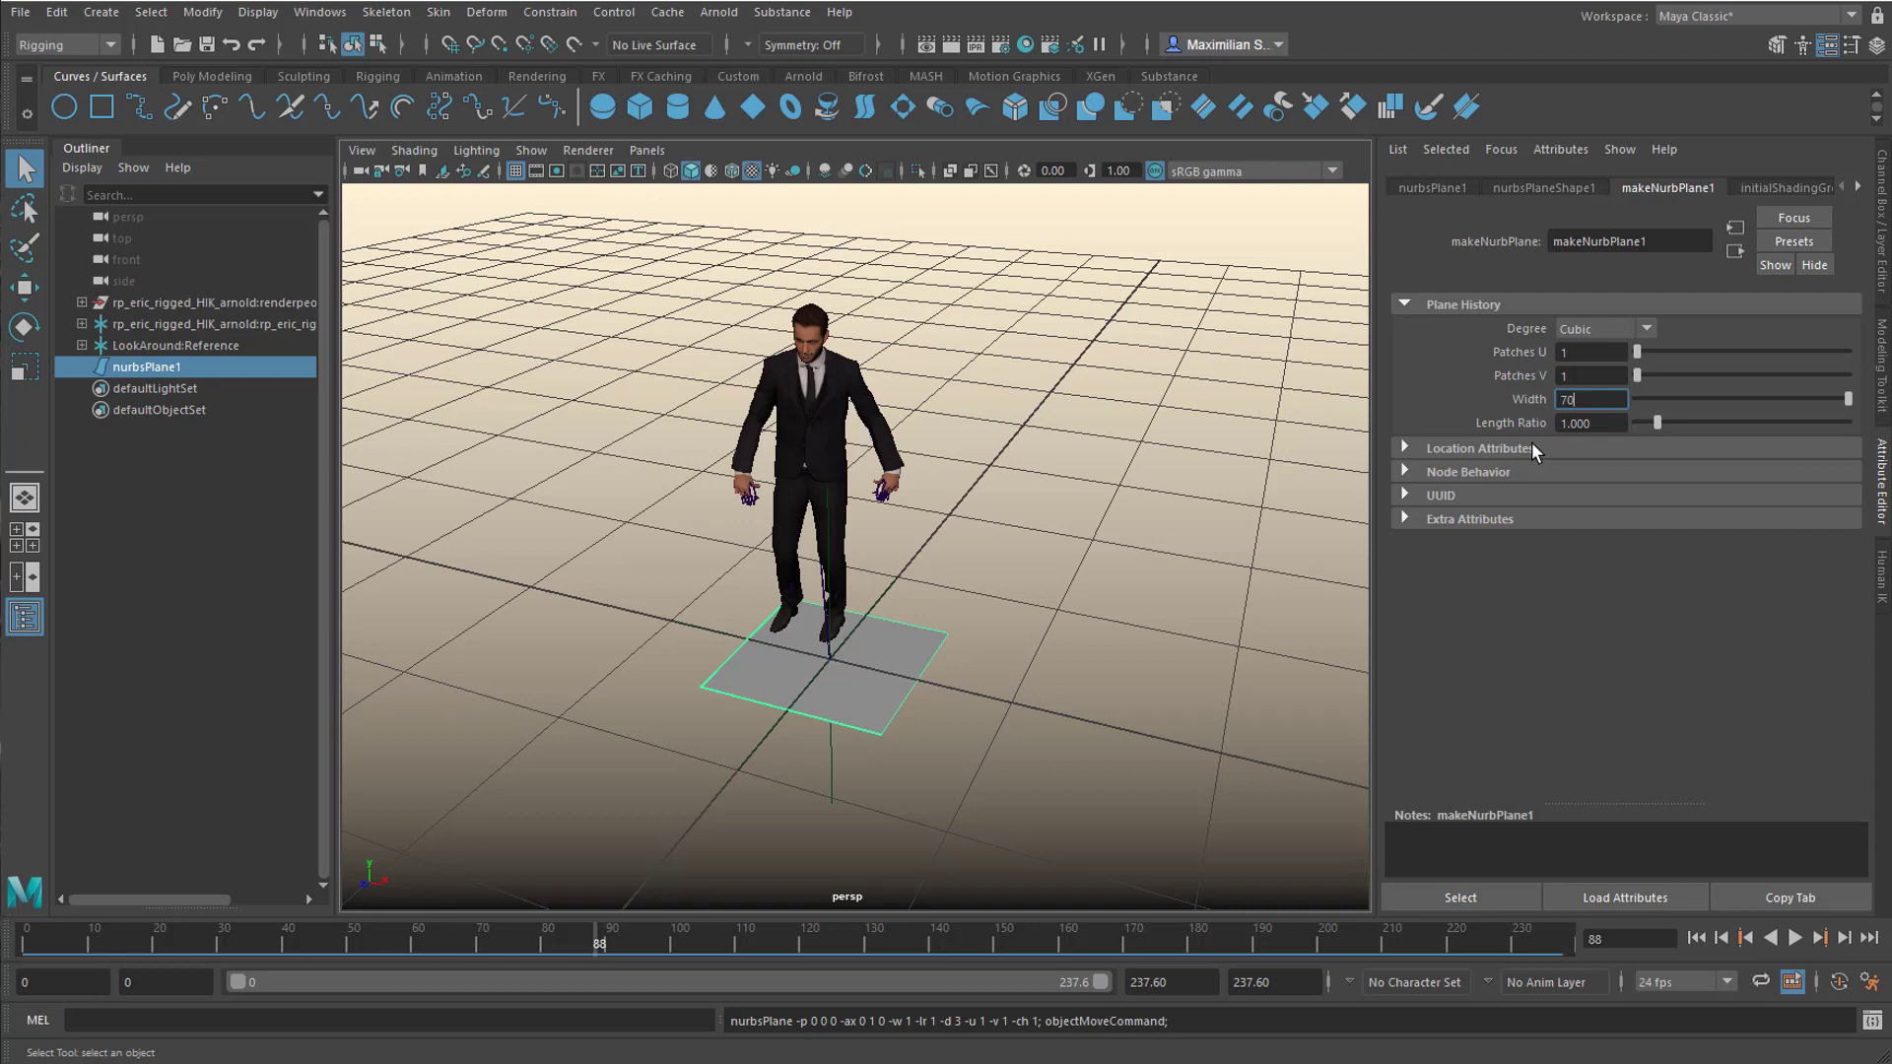
{"action": "key", "text": "Return"}
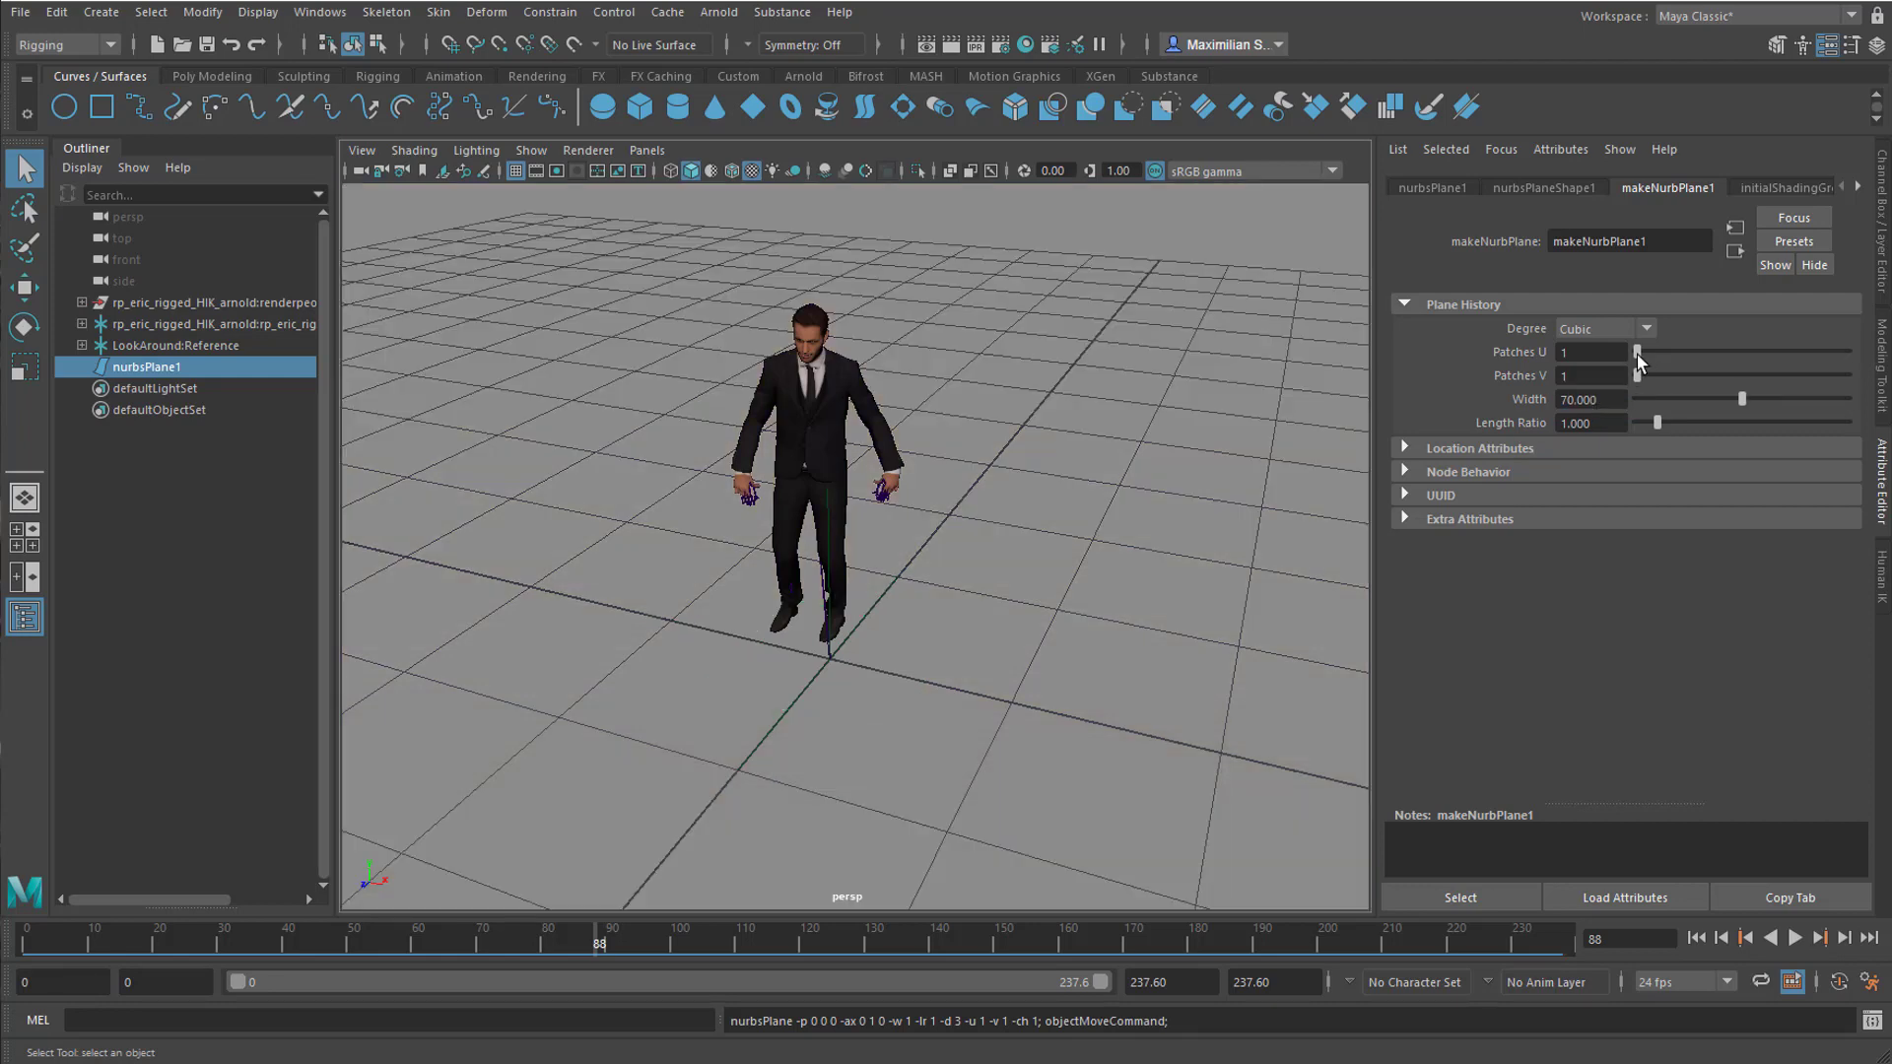
{"action": "left_click_drag", "start_coordinate": [1643, 353], "coordinate": [1645, 375]}
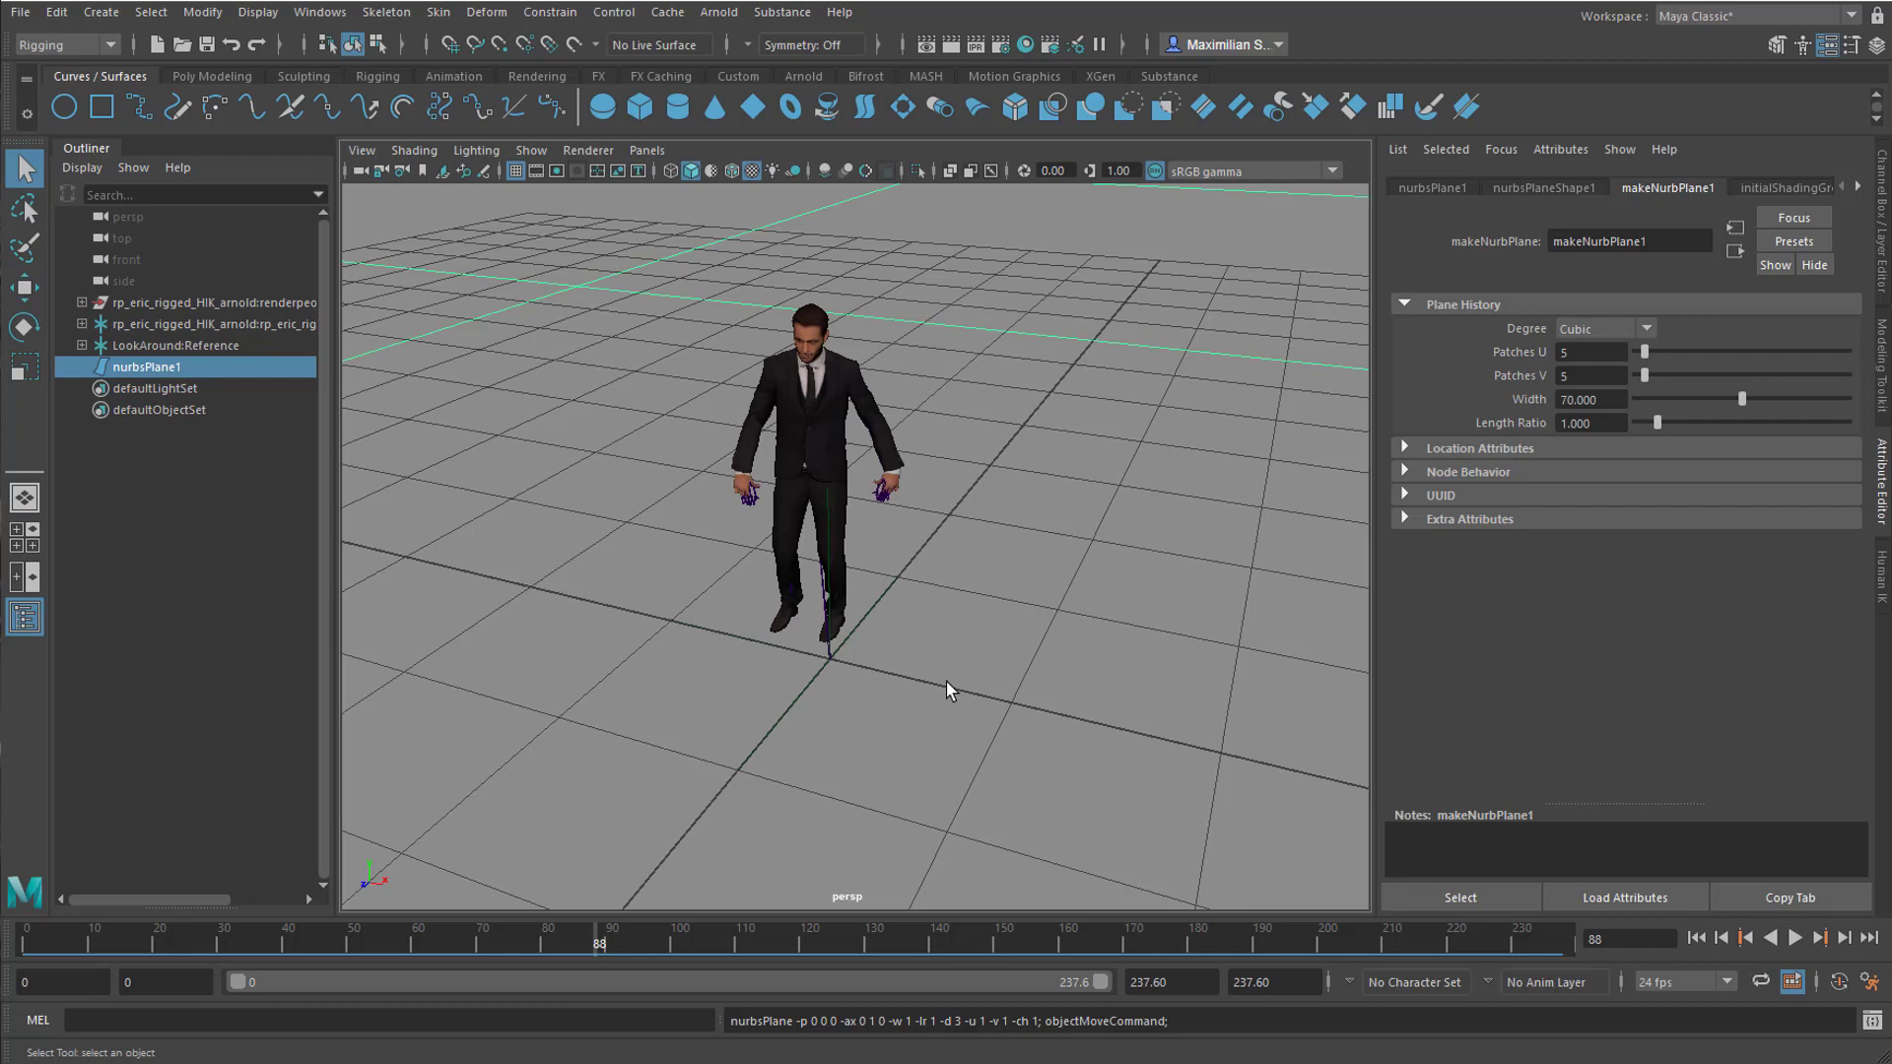
Step: Hide the viewport grid and frame the character close up at near ground level, with the horizon behind him
{"action": "left_click", "coordinate": [516, 172]}
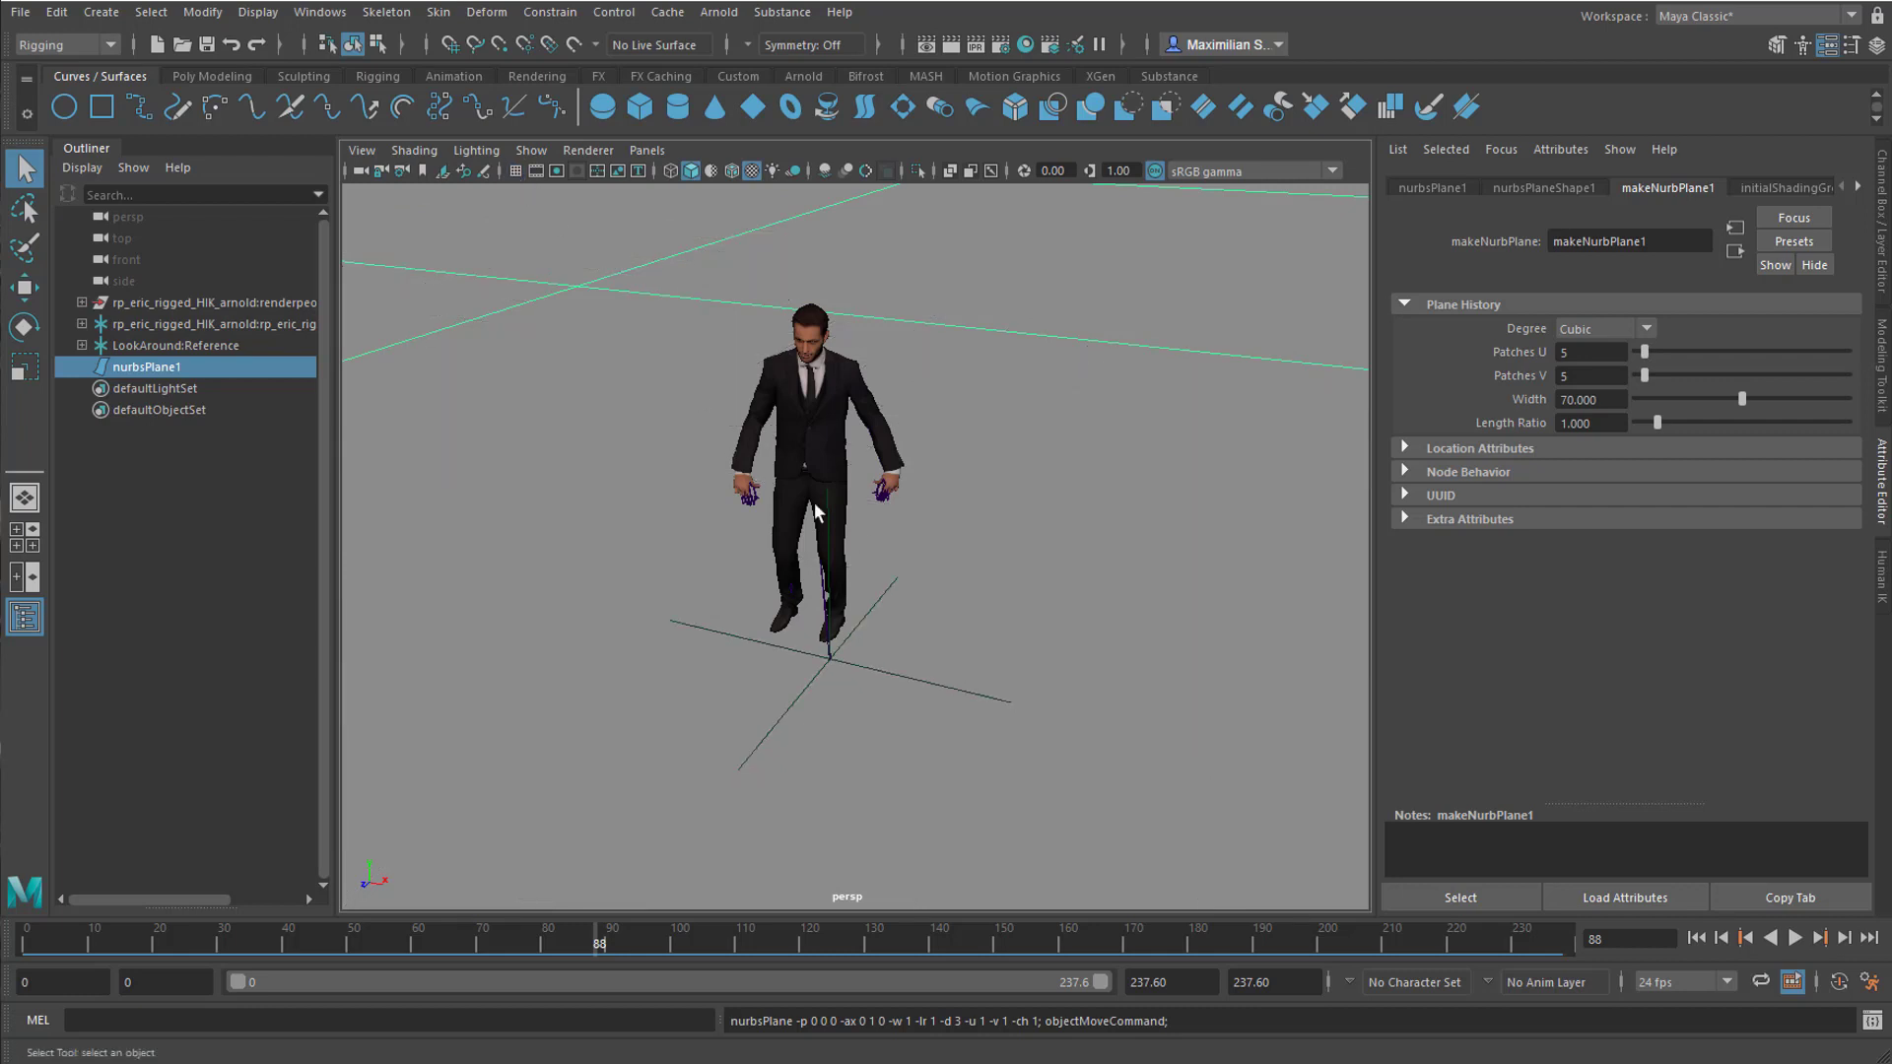
{"action": "right_click_drag", "start_coordinate": [1022, 648], "coordinate": [818, 665], "text": "alt"}
{"action": "left_click_drag", "start_coordinate": [818, 666], "coordinate": [848, 637], "text": "alt"}
{"action": "right_click_drag", "start_coordinate": [640, 678], "coordinate": [883, 399], "text": "alt"}
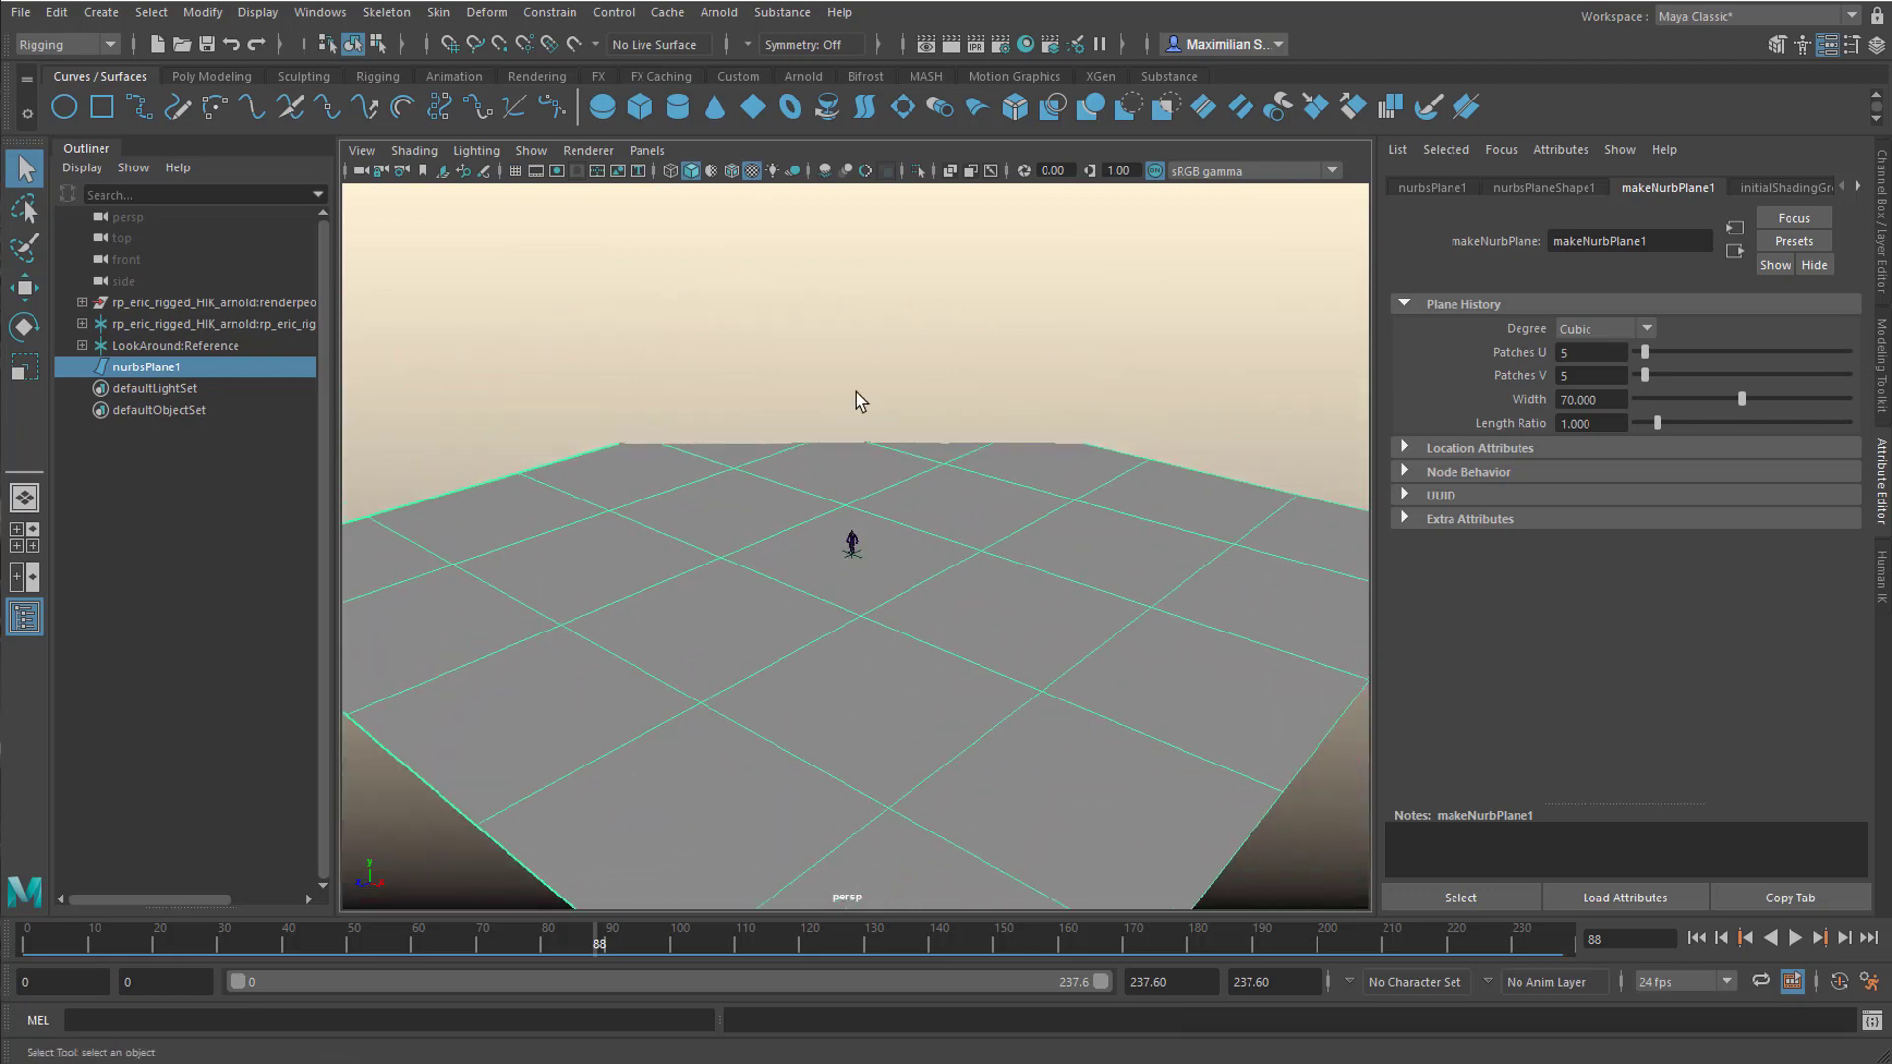
{"action": "mouse_move", "coordinate": [931, 666]}
{"action": "left_mouse_down", "text": "alt"}
{"action": "mouse_move", "coordinate": [975, 660]}
{"action": "mouse_move", "coordinate": [900, 667]}
{"action": "left_mouse_up", "text": "alt"}
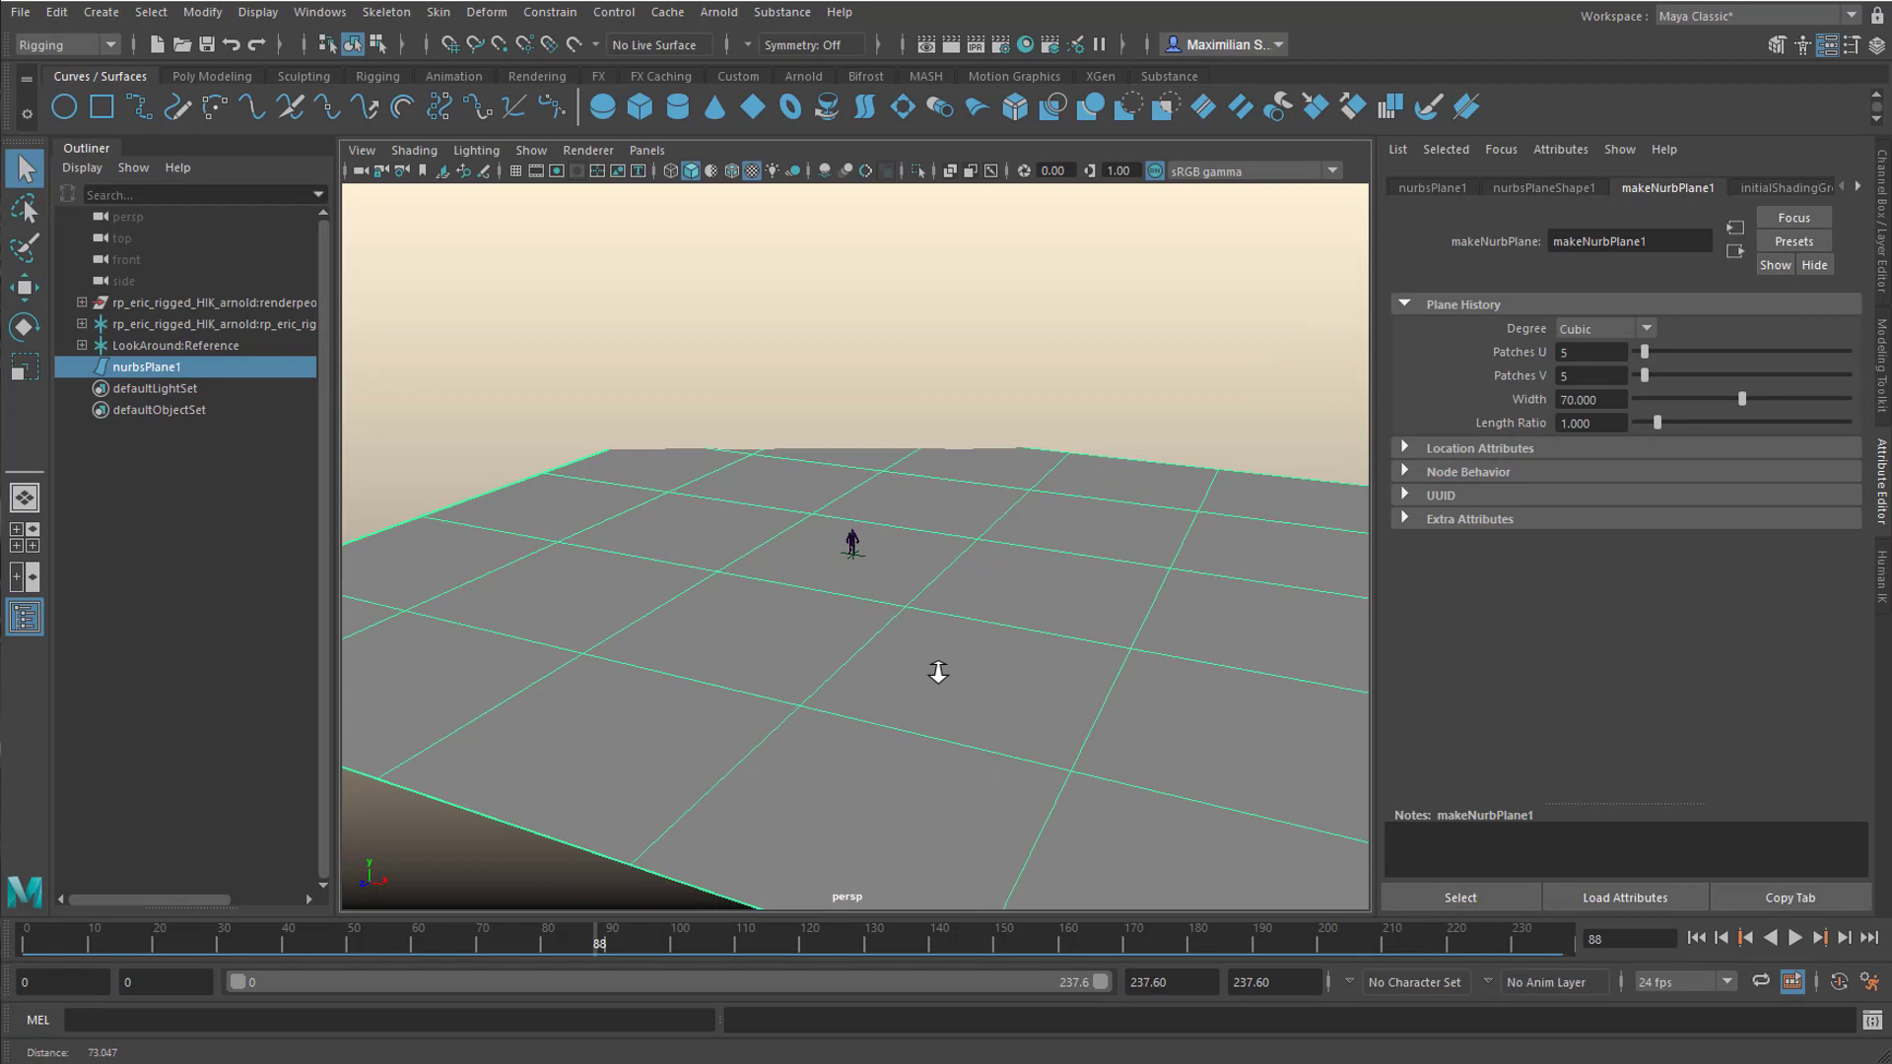
{"action": "right_click_drag", "start_coordinate": [900, 667], "coordinate": [1238, 655], "text": "alt"}
{"action": "right_click_drag", "start_coordinate": [871, 659], "coordinate": [1153, 647], "text": "alt"}
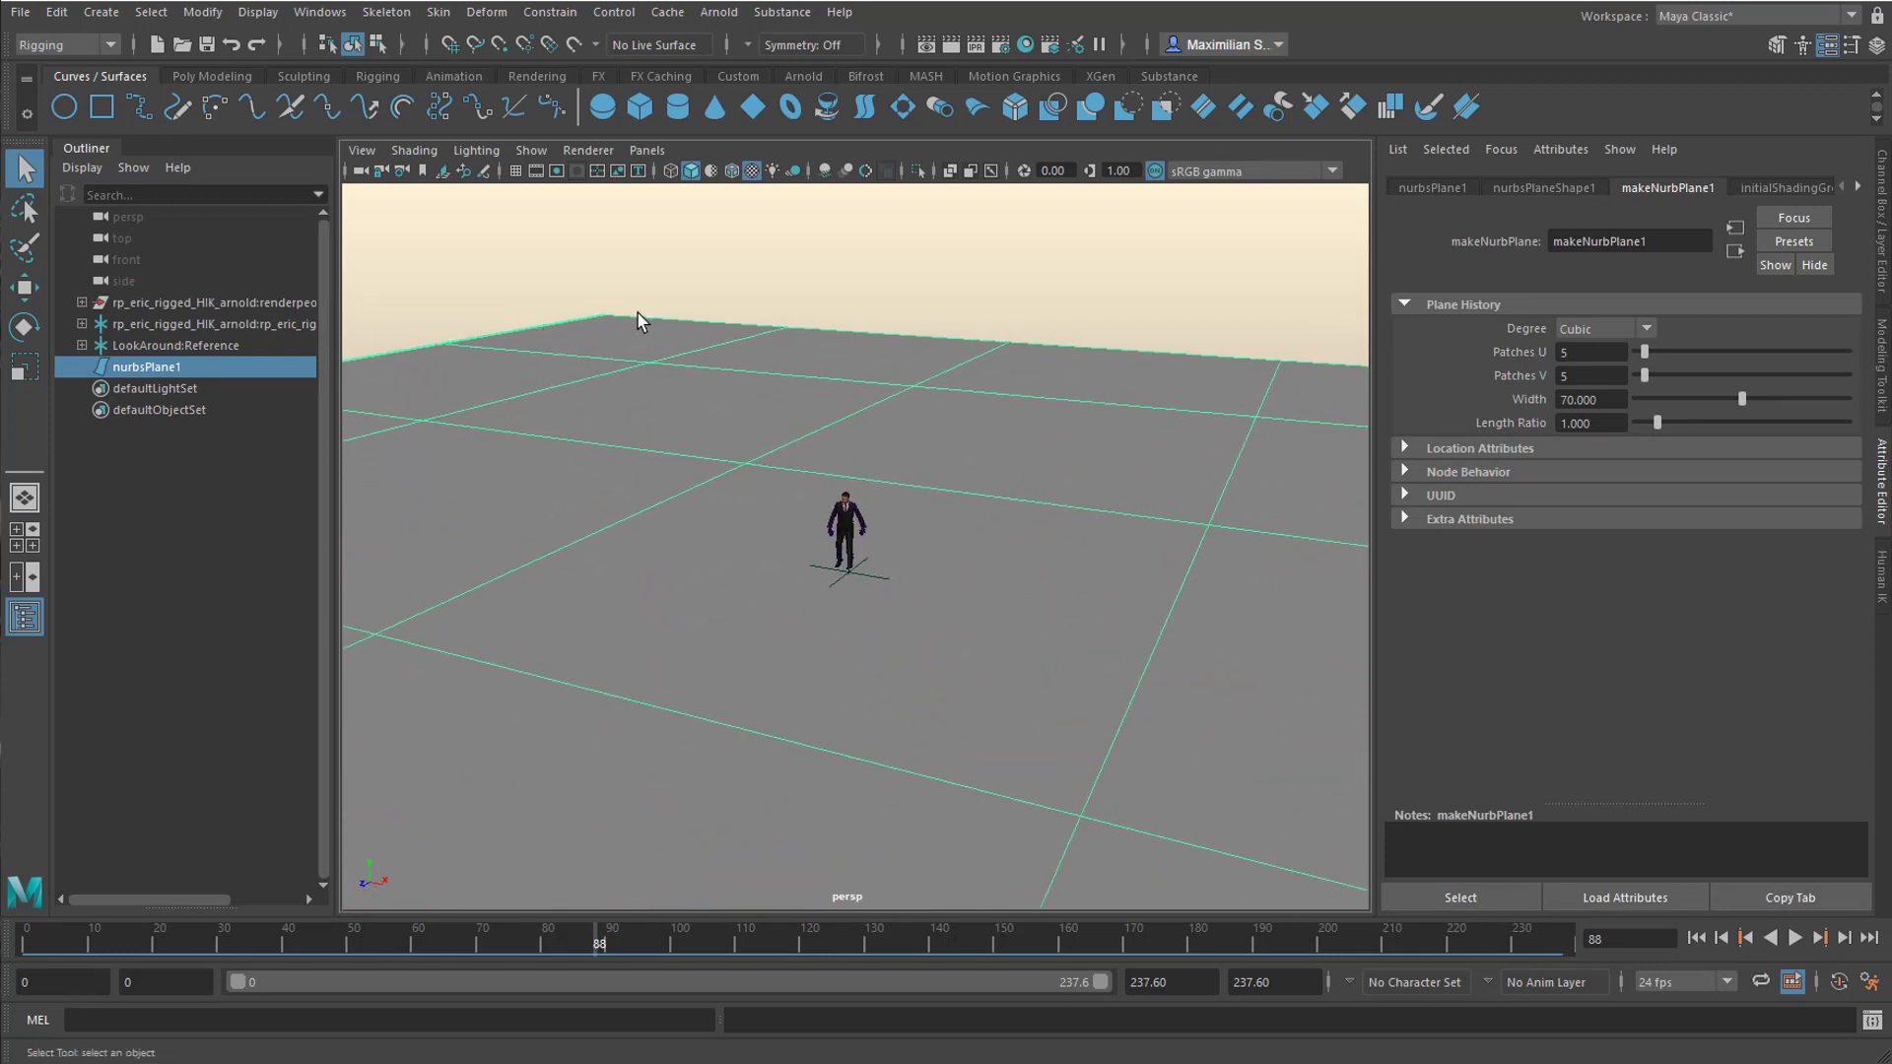
{"action": "right_click_drag", "start_coordinate": [923, 625], "coordinate": [1132, 641], "text": "alt"}
{"action": "left_click_drag", "start_coordinate": [1132, 641], "coordinate": [1021, 616], "text": "alt"}
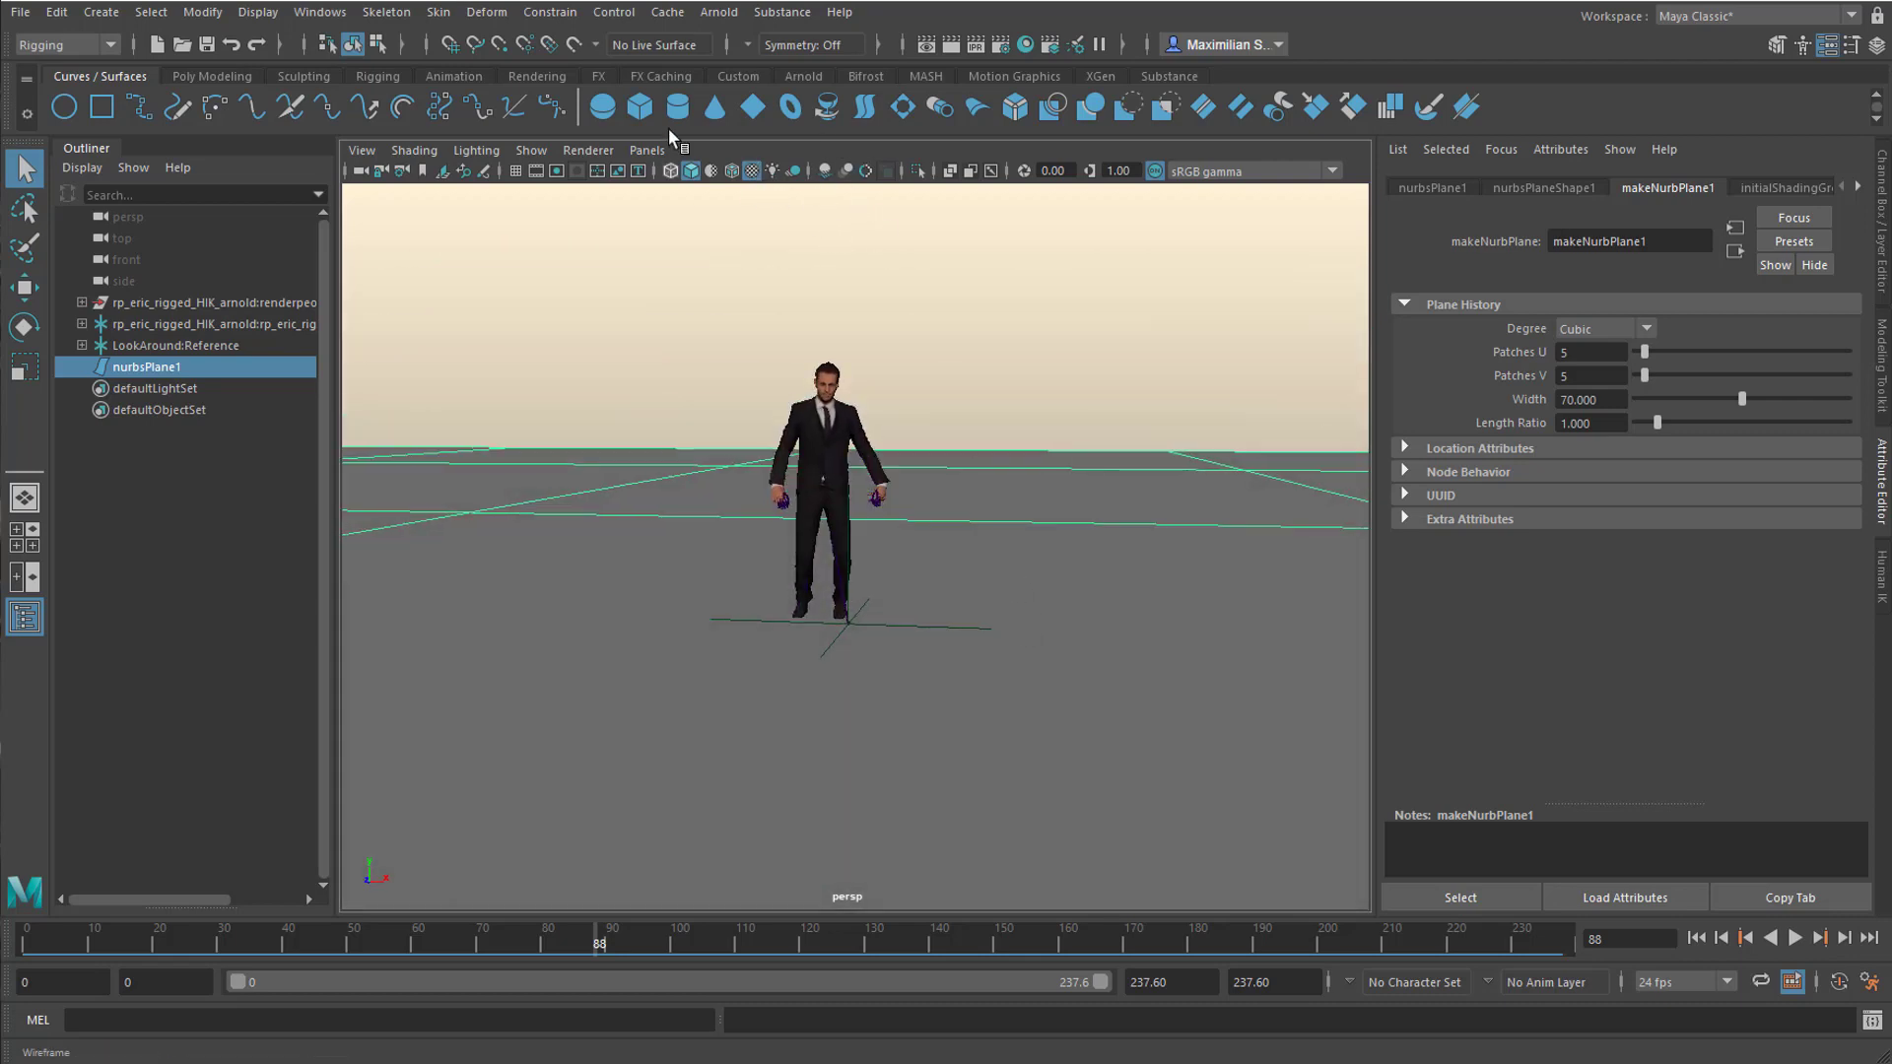
Step: Add an Arnold Physical Sky light to the scene
{"action": "left_click", "coordinate": [720, 13]}
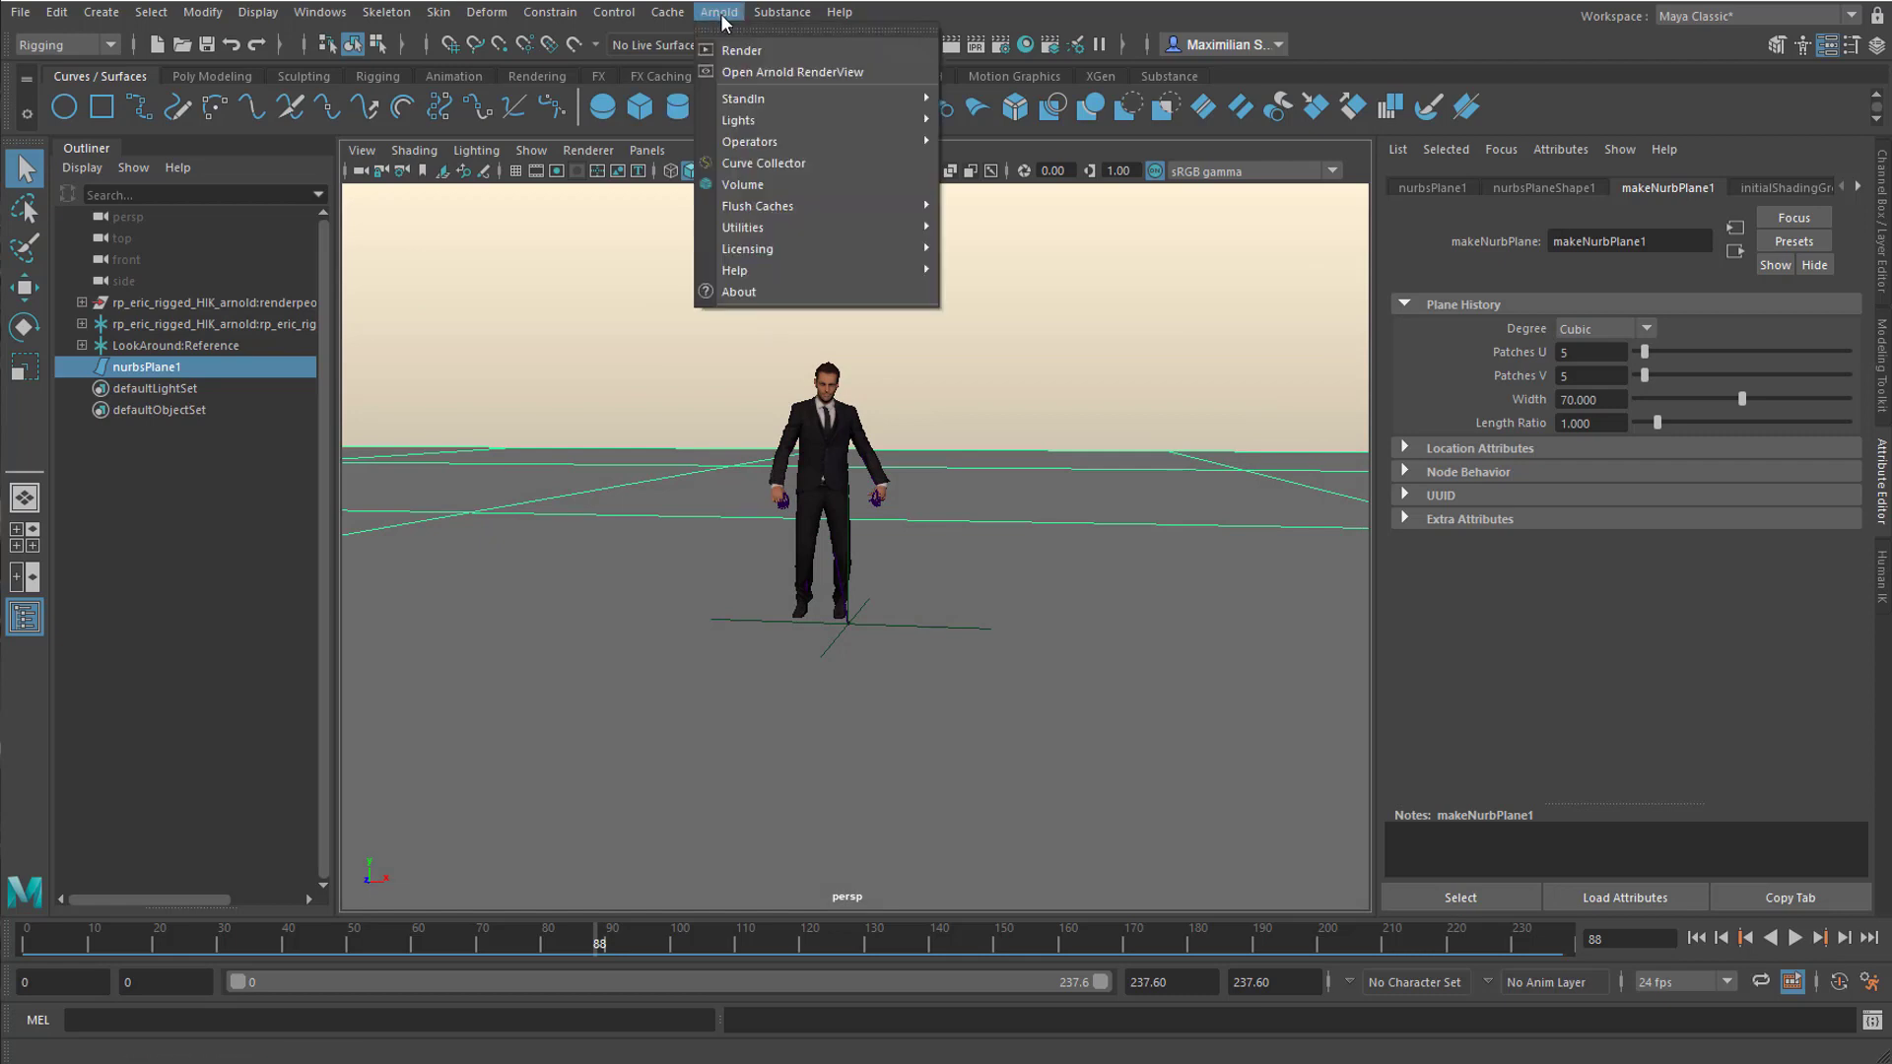
{"action": "mouse_move", "coordinate": [781, 113]}
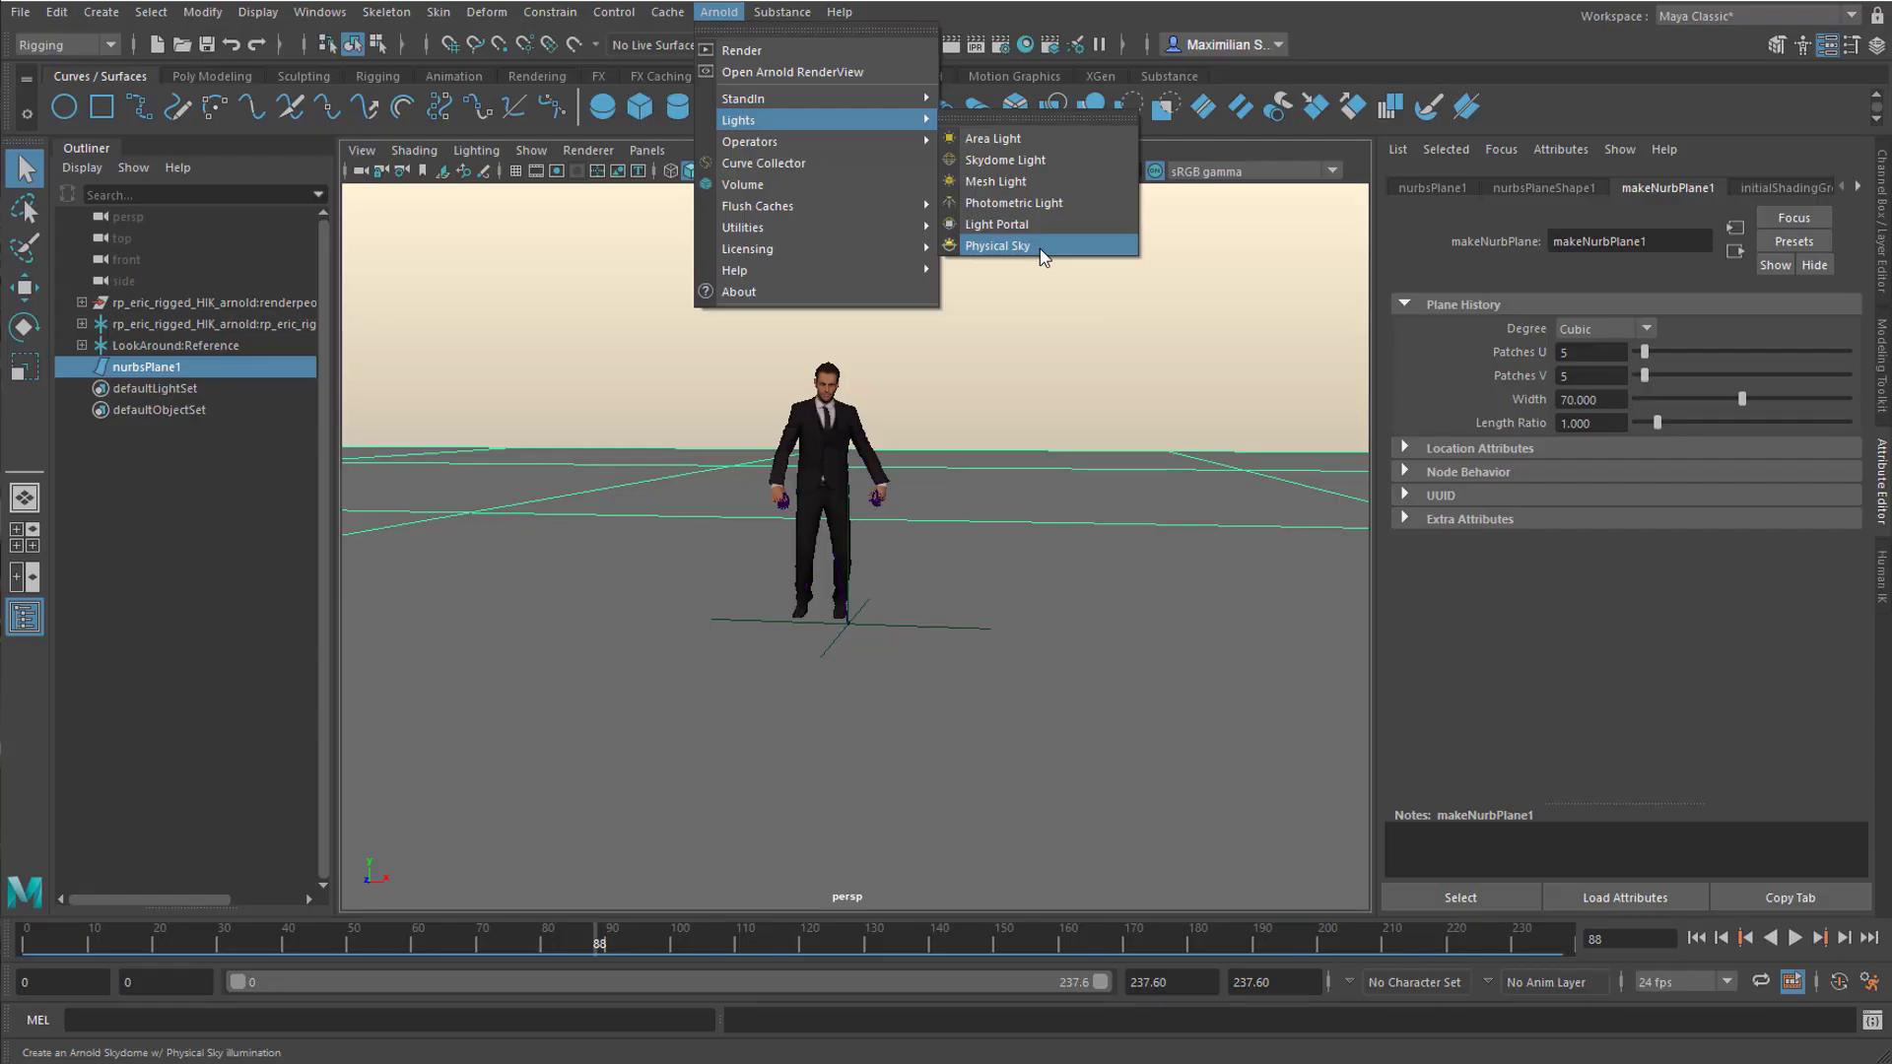
{"action": "left_click", "coordinate": [1039, 249]}
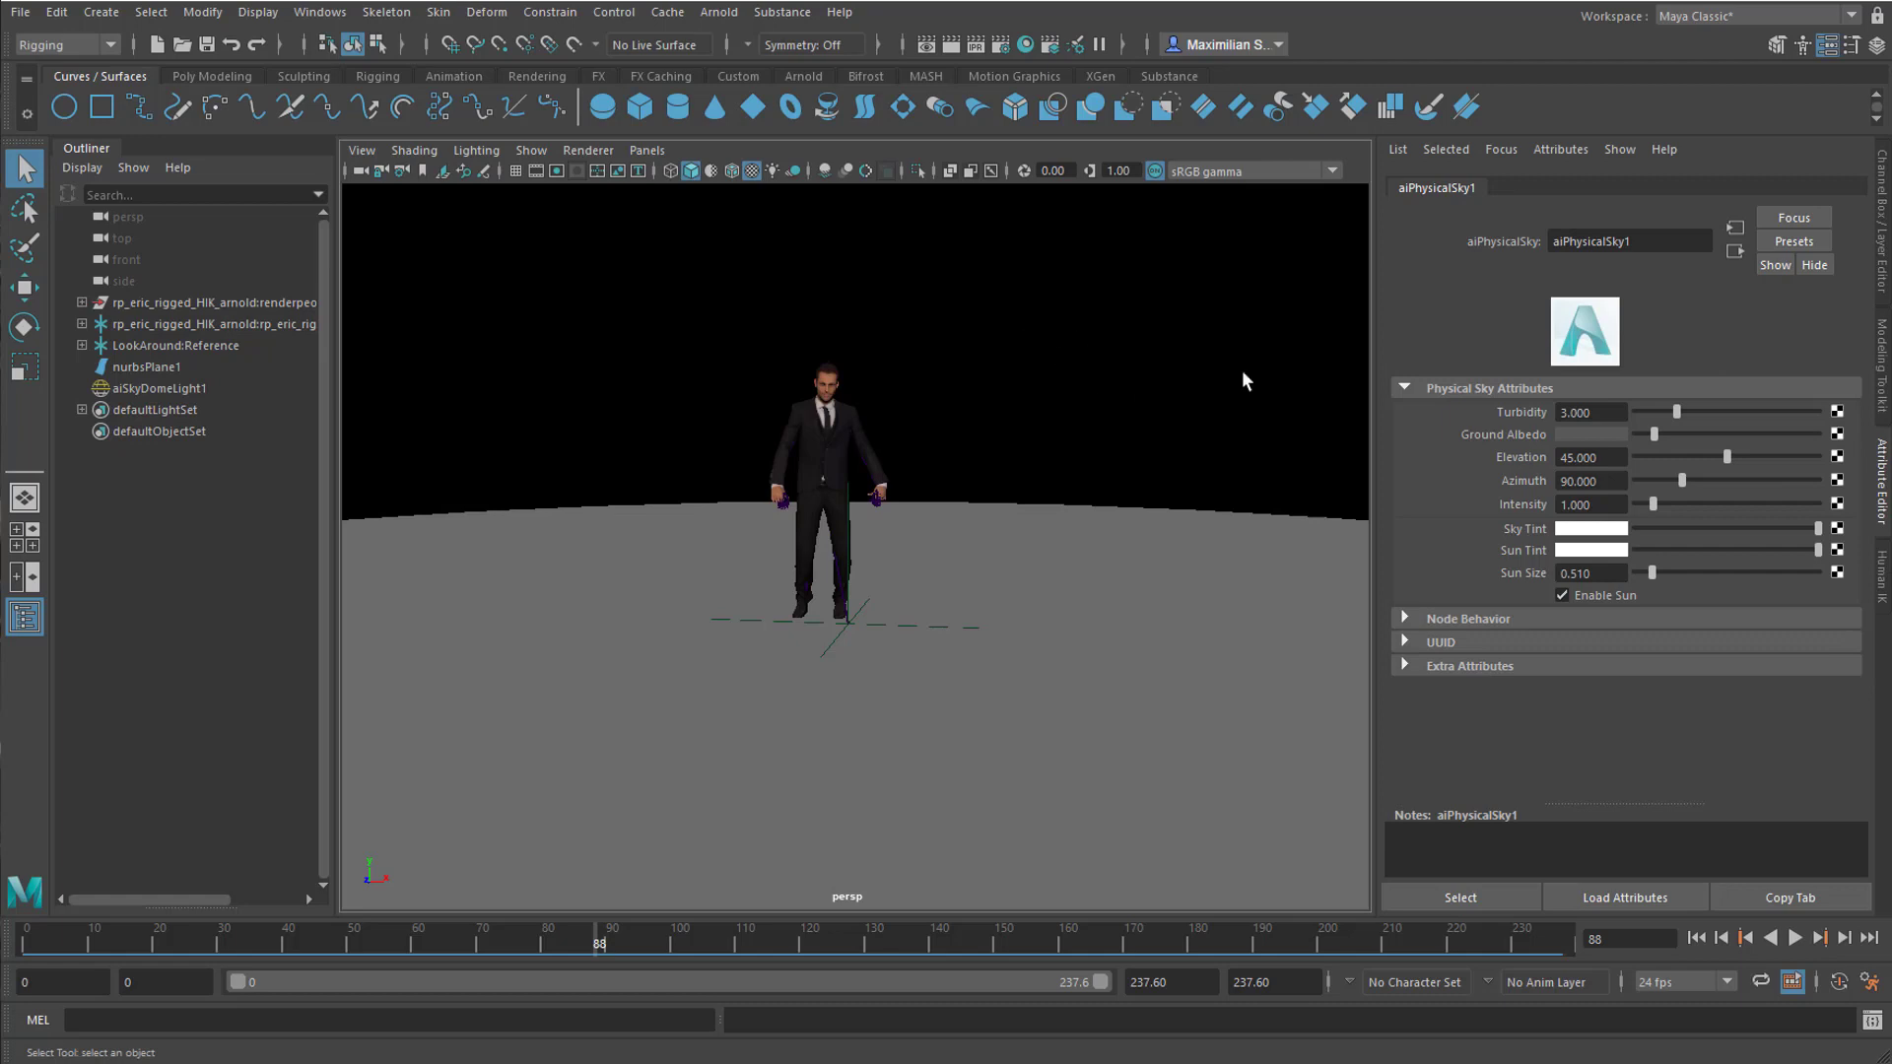
Step: Render the perspective view in Arnold RenderView to check the sky lighting, and close the render window
{"action": "left_click", "coordinate": [723, 19]}
{"action": "left_click", "coordinate": [741, 49]}
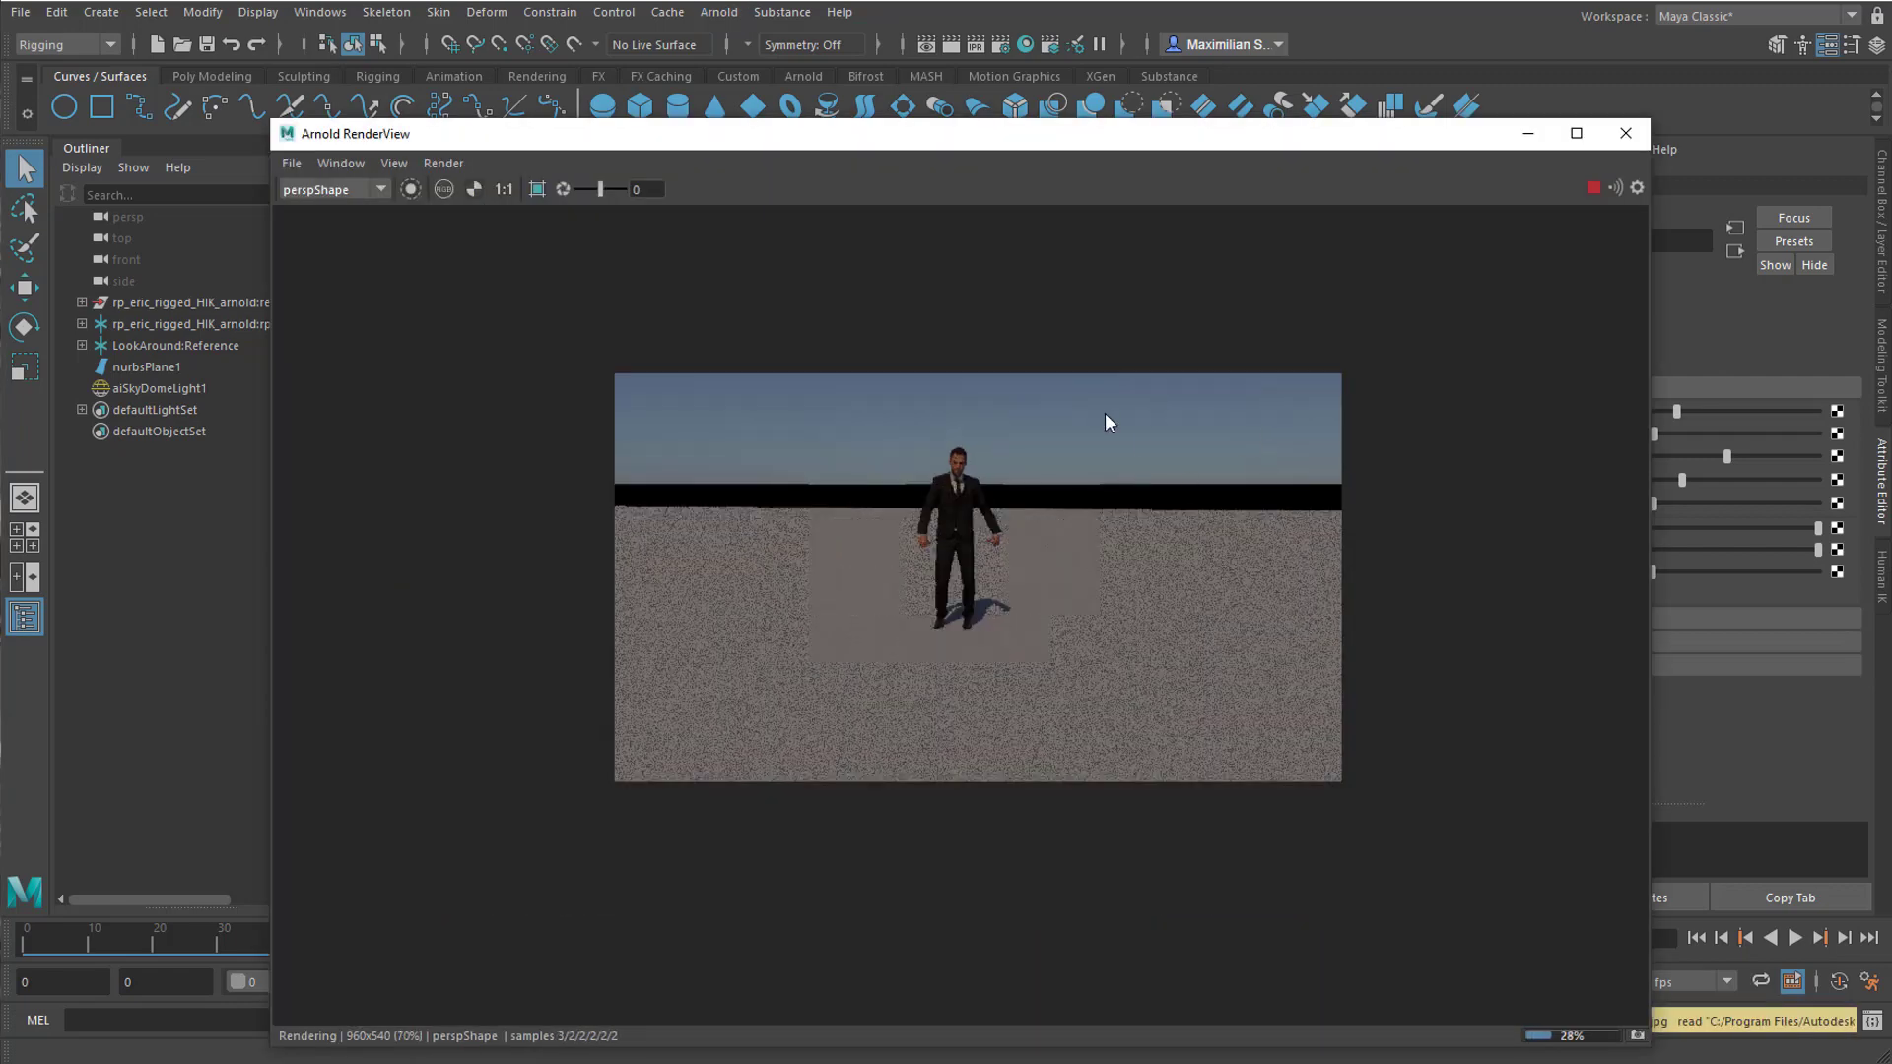
{"action": "left_click_drag", "start_coordinate": [1066, 135], "coordinate": [1008, 225]}
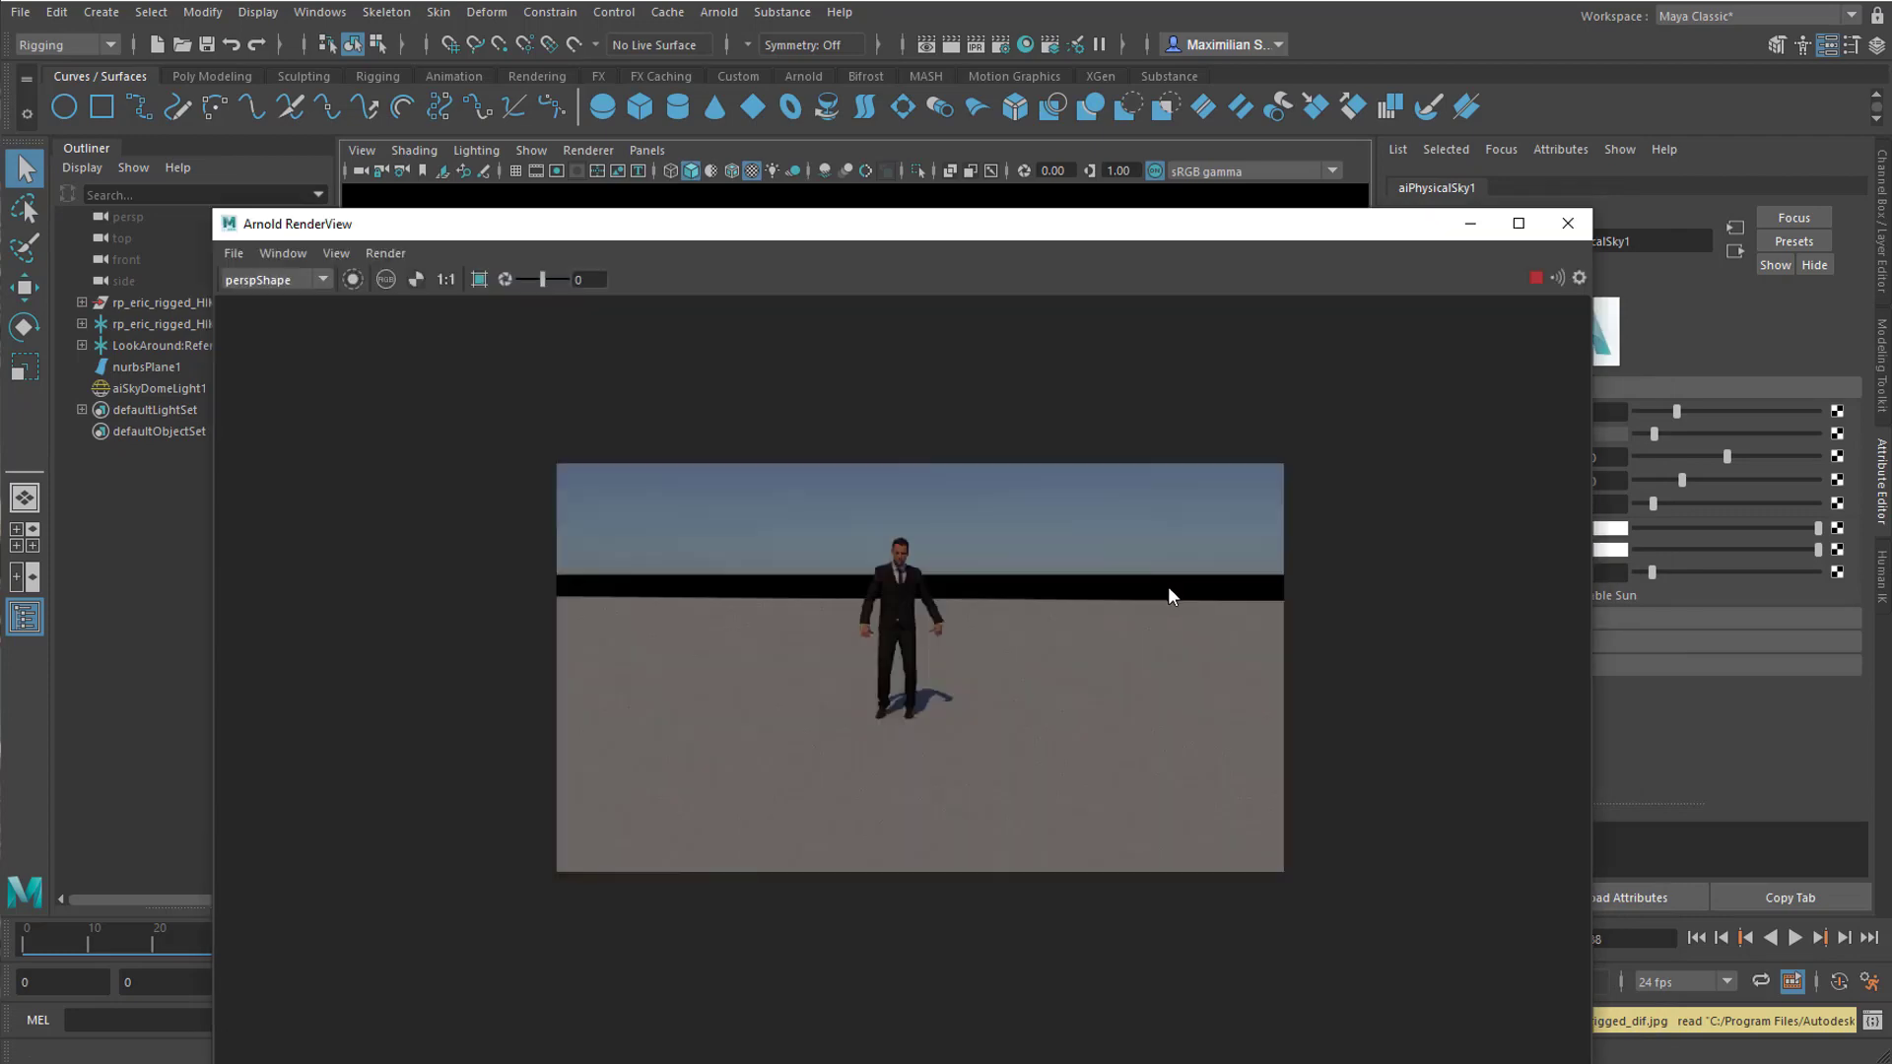
{"action": "left_click", "coordinate": [1568, 223]}
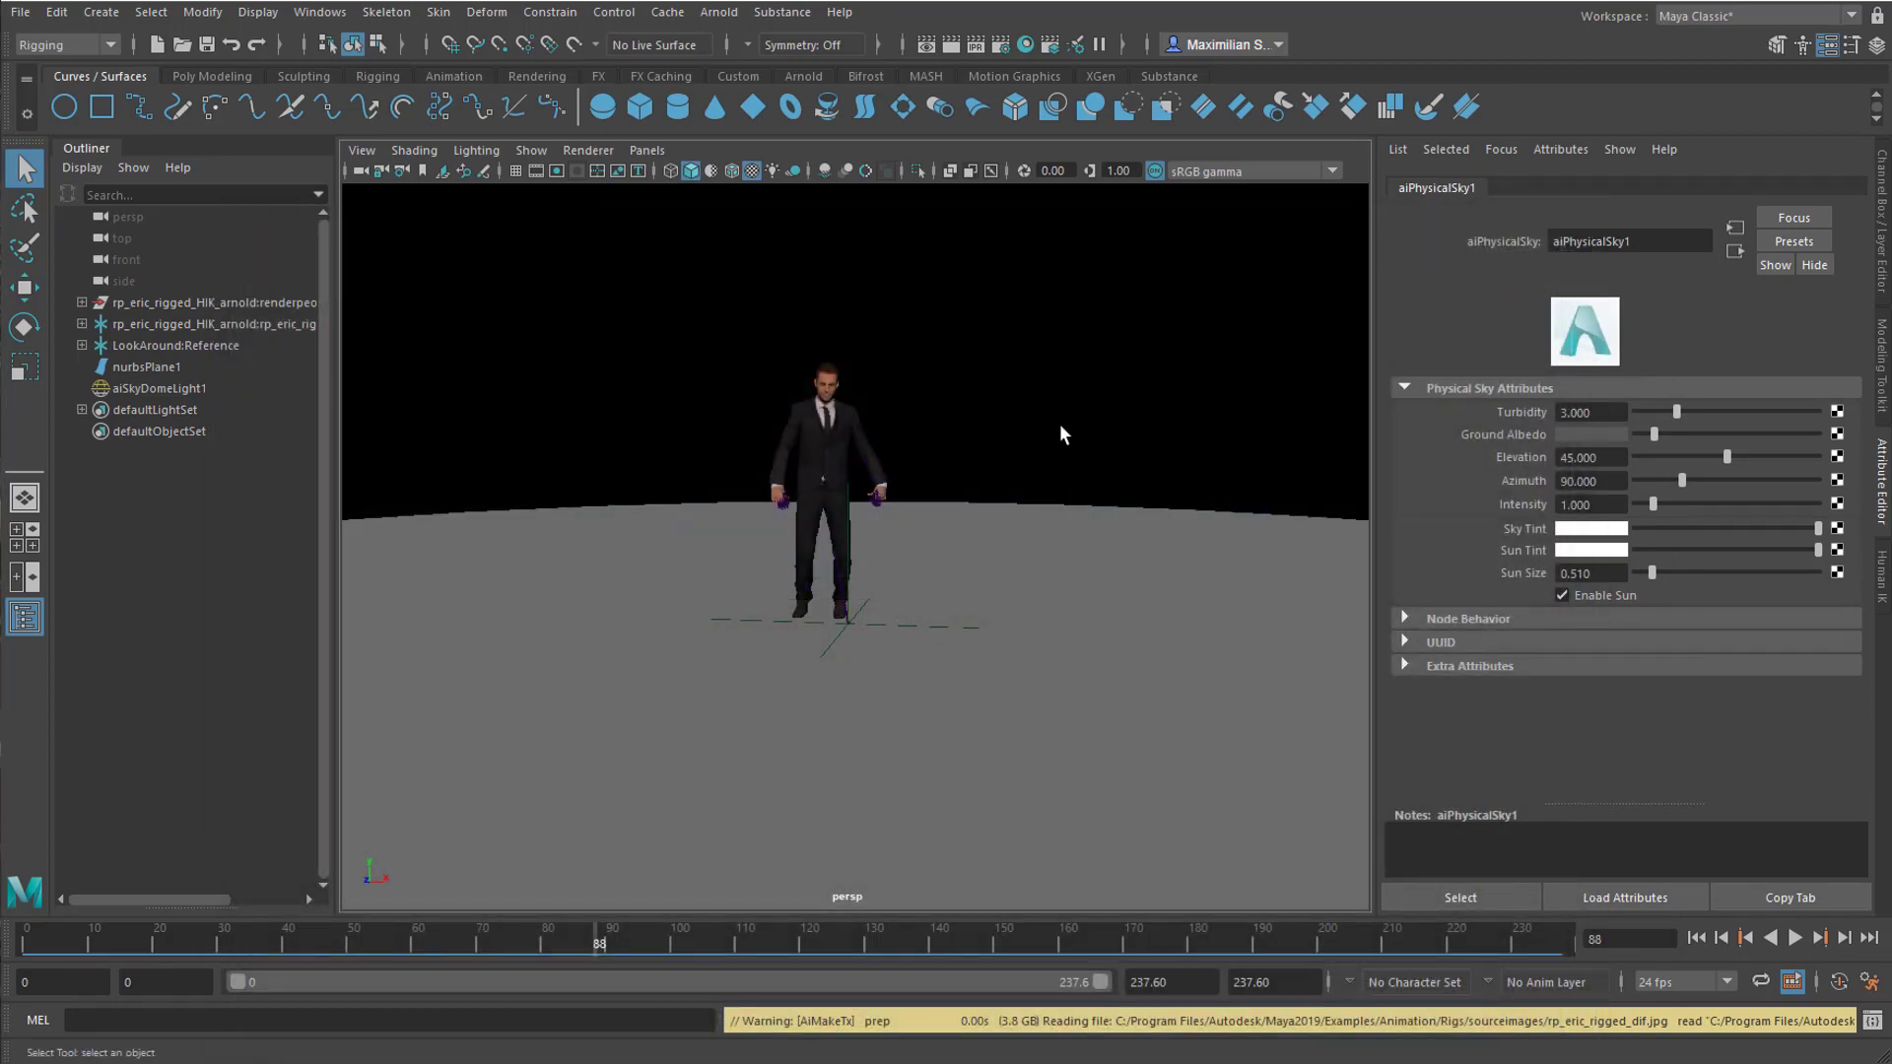
Step: Select the sky dome light, frame the character closer, and switch the perspective viewport's renderer to Arnold, dismissing its options window
{"action": "left_click", "coordinate": [1021, 333]}
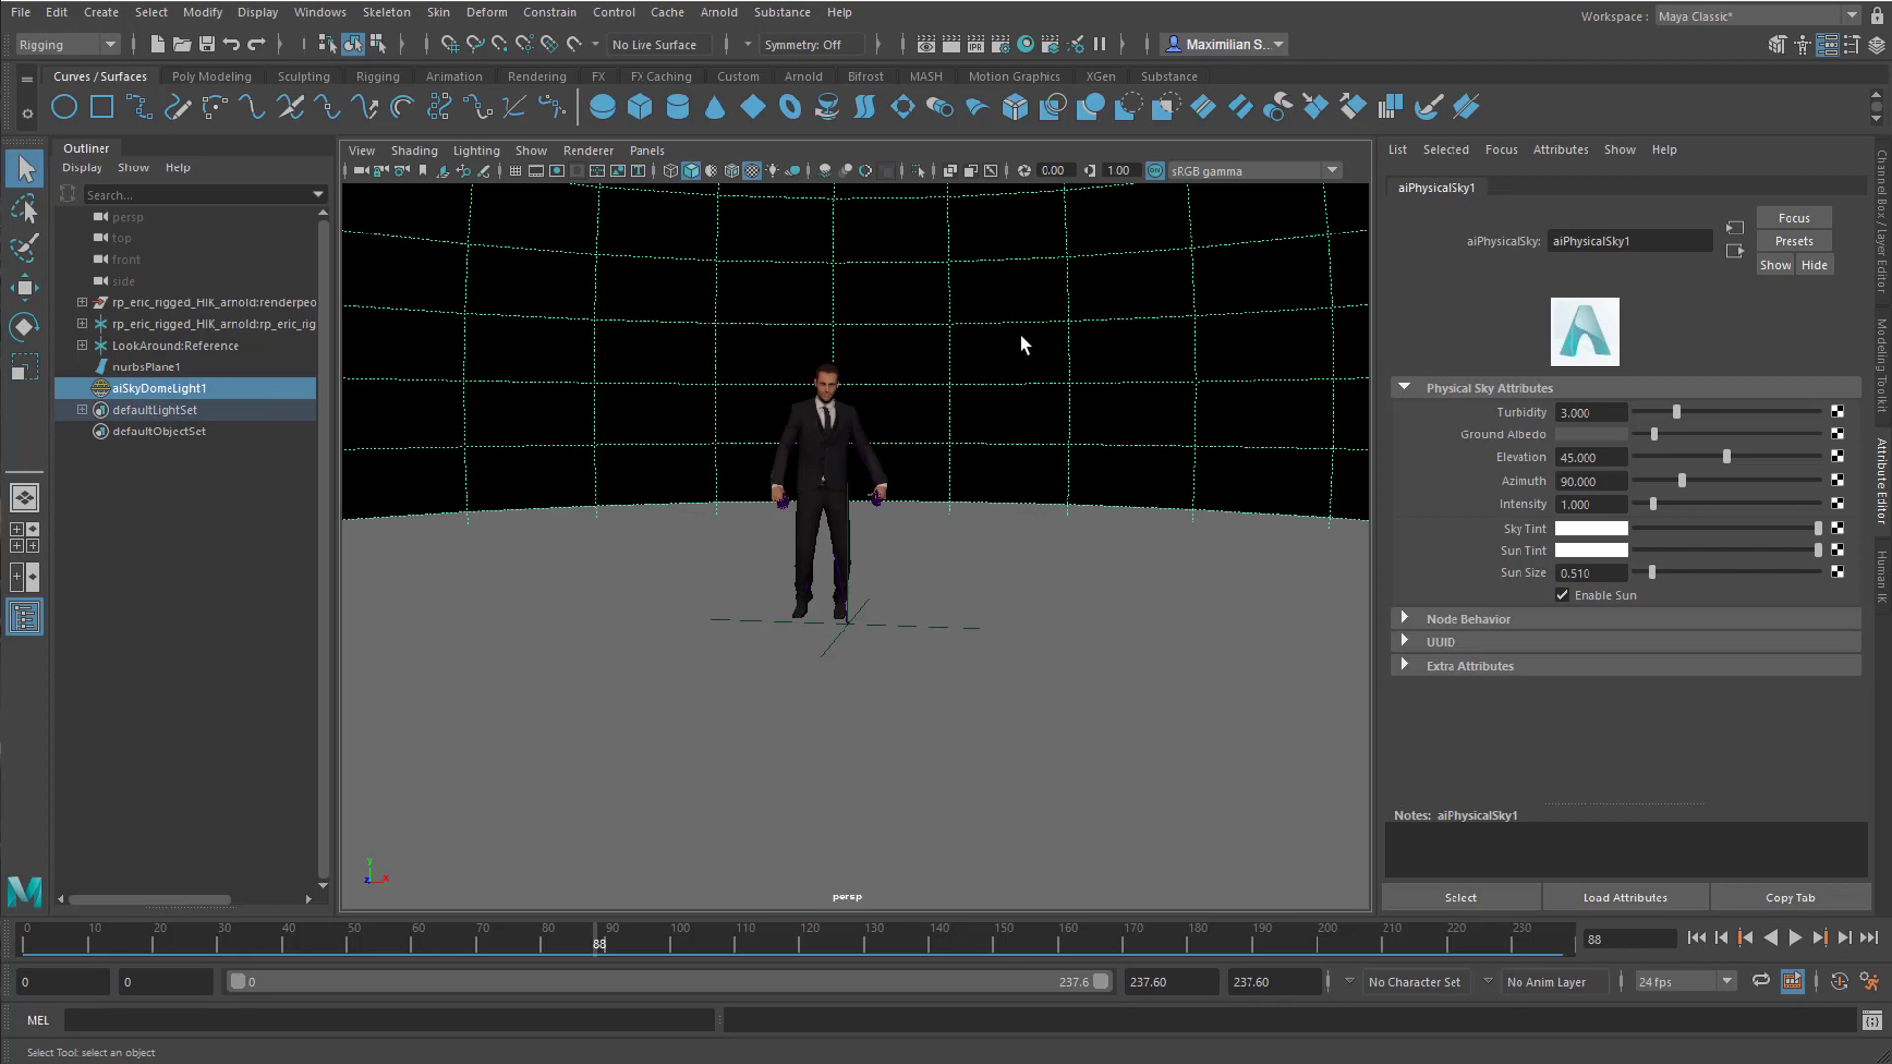
{"action": "left_click_drag", "start_coordinate": [902, 633], "coordinate": [901, 617], "text": "alt"}
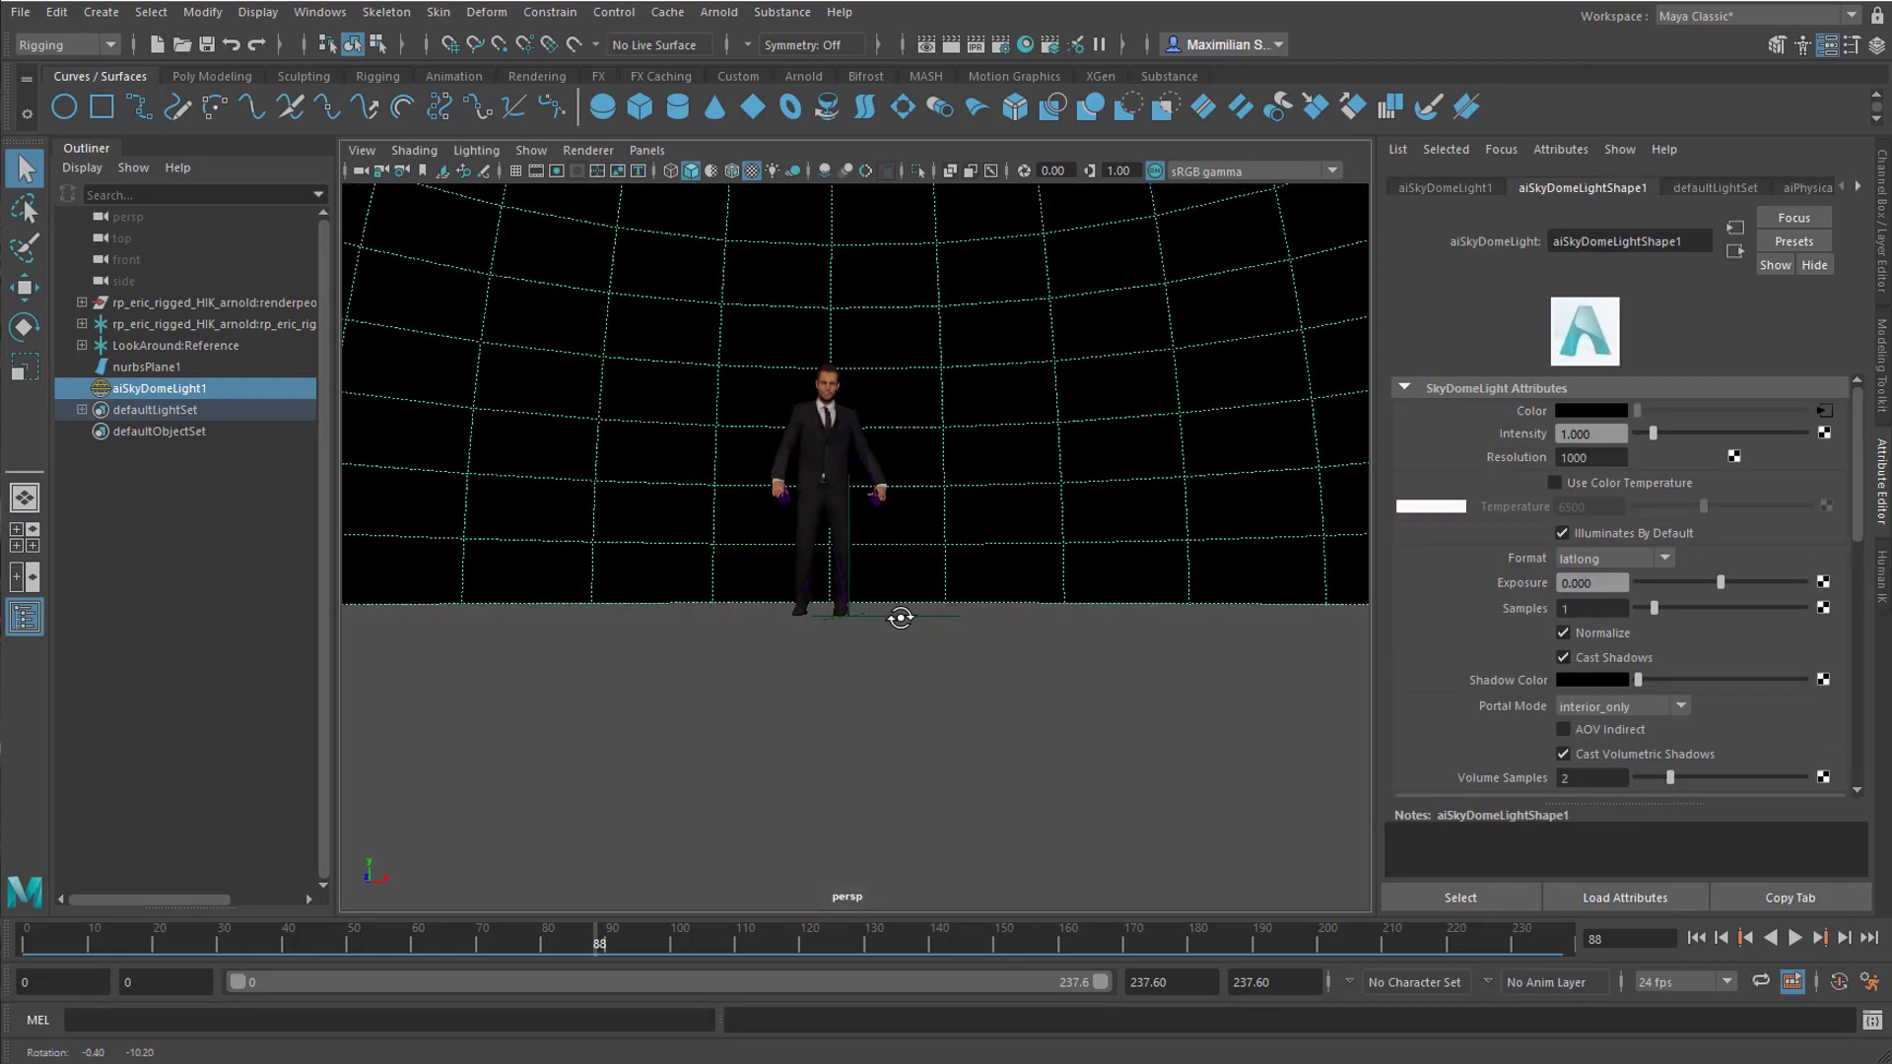
{"action": "right_click_drag", "start_coordinate": [874, 634], "coordinate": [1043, 558], "text": "alt"}
{"action": "middle_click_drag", "start_coordinate": [1044, 557], "coordinate": [1039, 606], "text": "alt"}
{"action": "mouse_move", "coordinate": [1039, 607]}
{"action": "left_mouse_down", "text": "alt"}
{"action": "mouse_move", "coordinate": [1061, 621]}
{"action": "mouse_move", "coordinate": [1068, 595]}
{"action": "mouse_move", "coordinate": [1064, 613]}
{"action": "left_mouse_up", "text": "alt"}
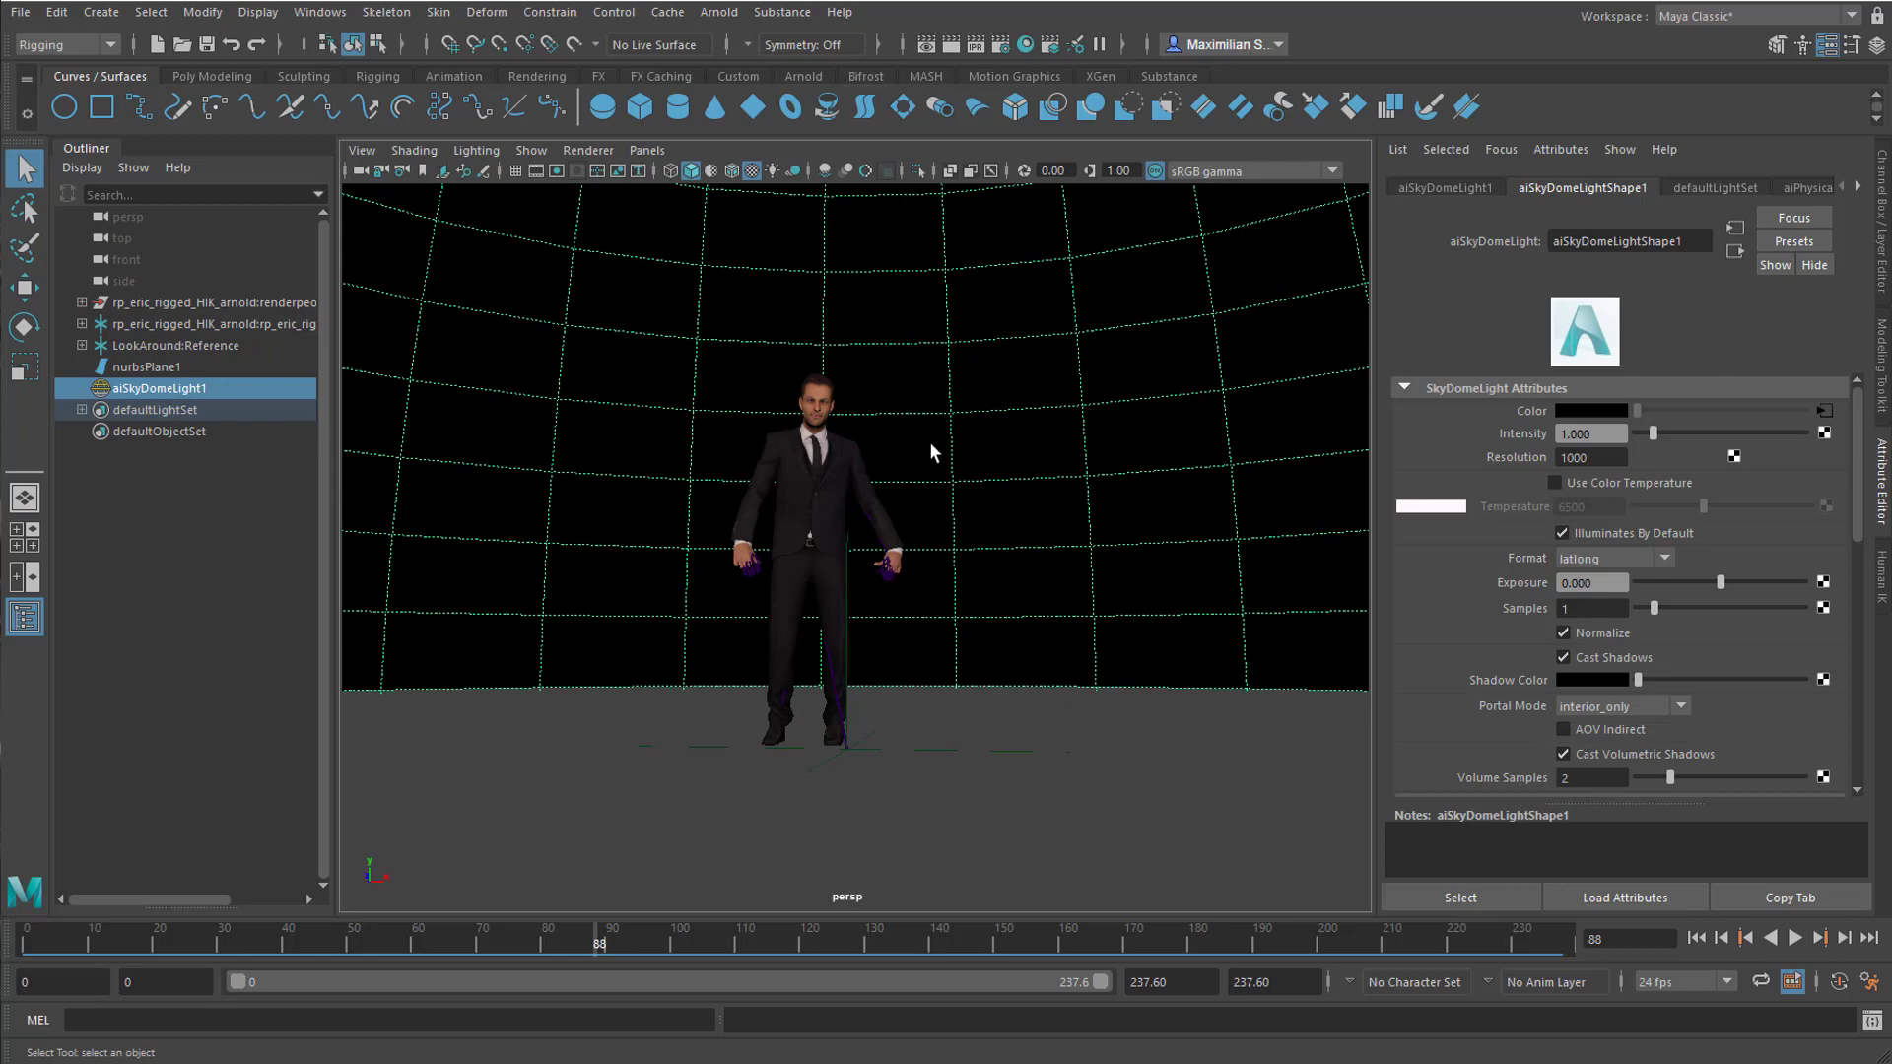
{"action": "left_click", "coordinate": [584, 151]}
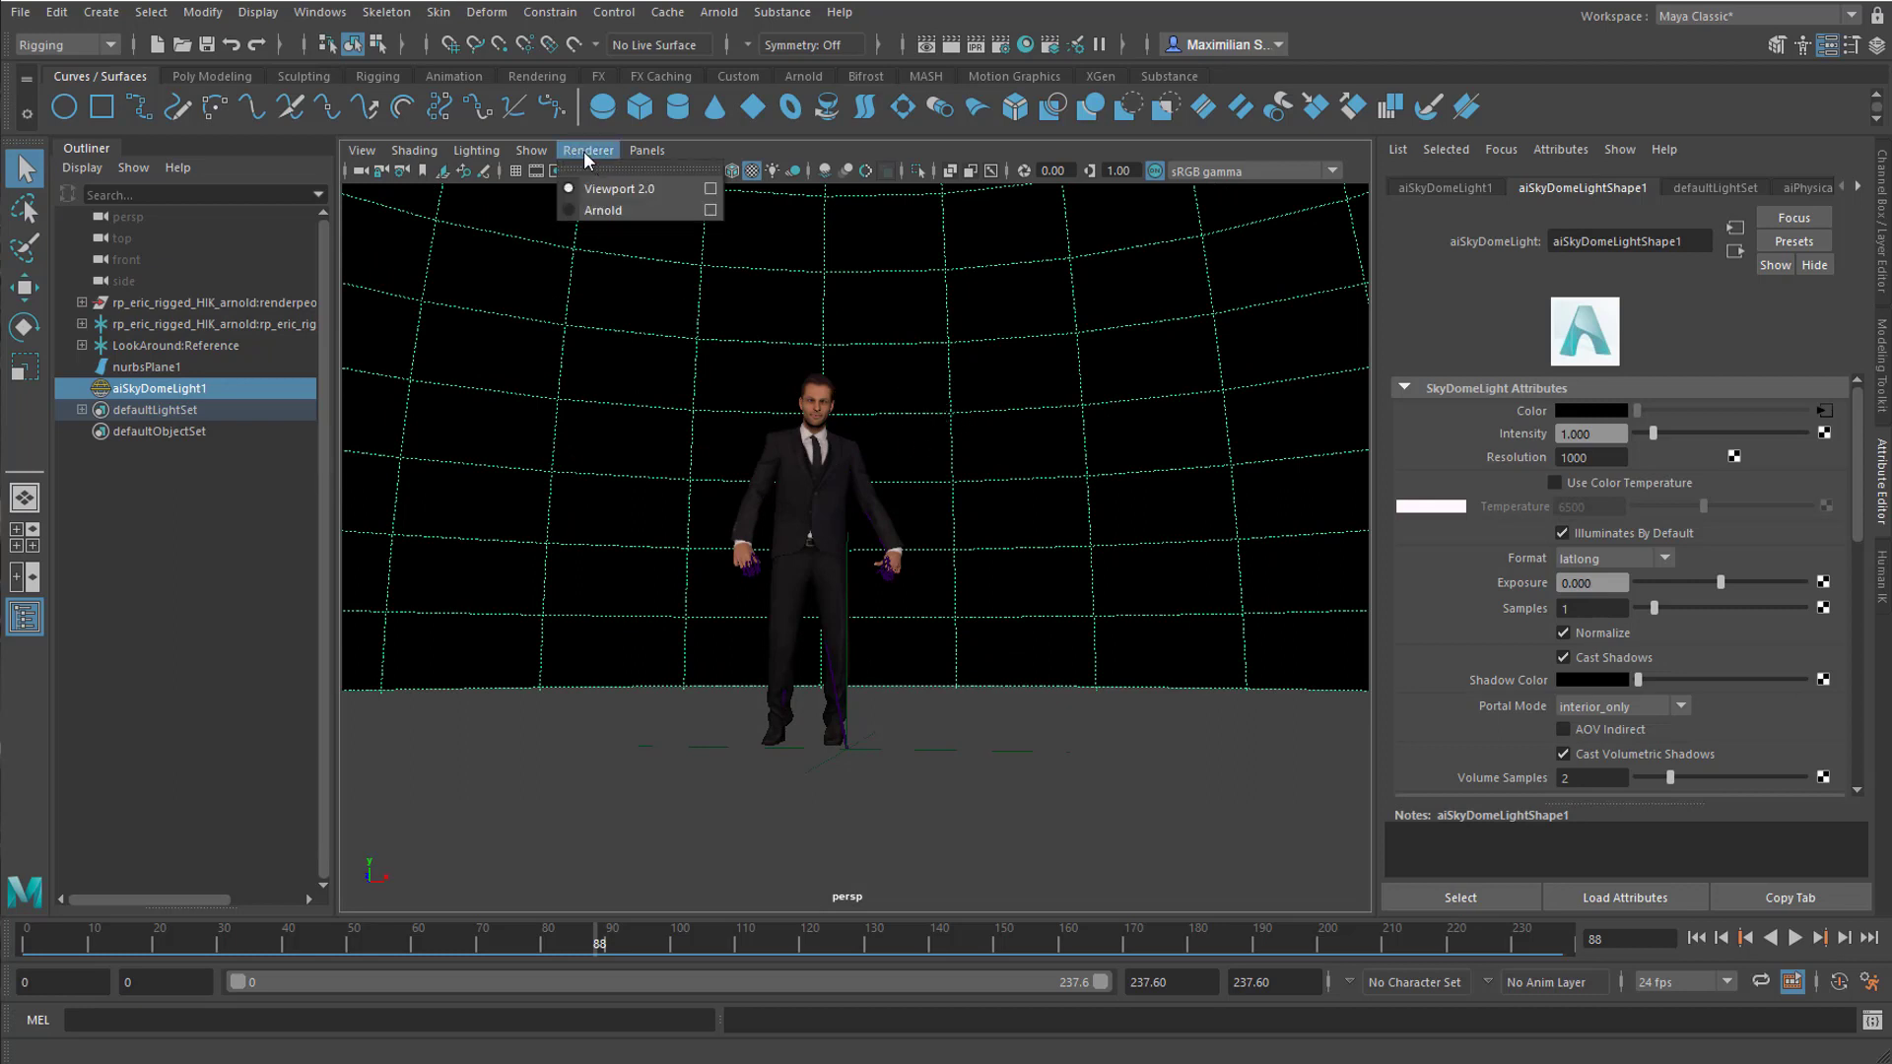
{"action": "left_click", "coordinate": [606, 205]}
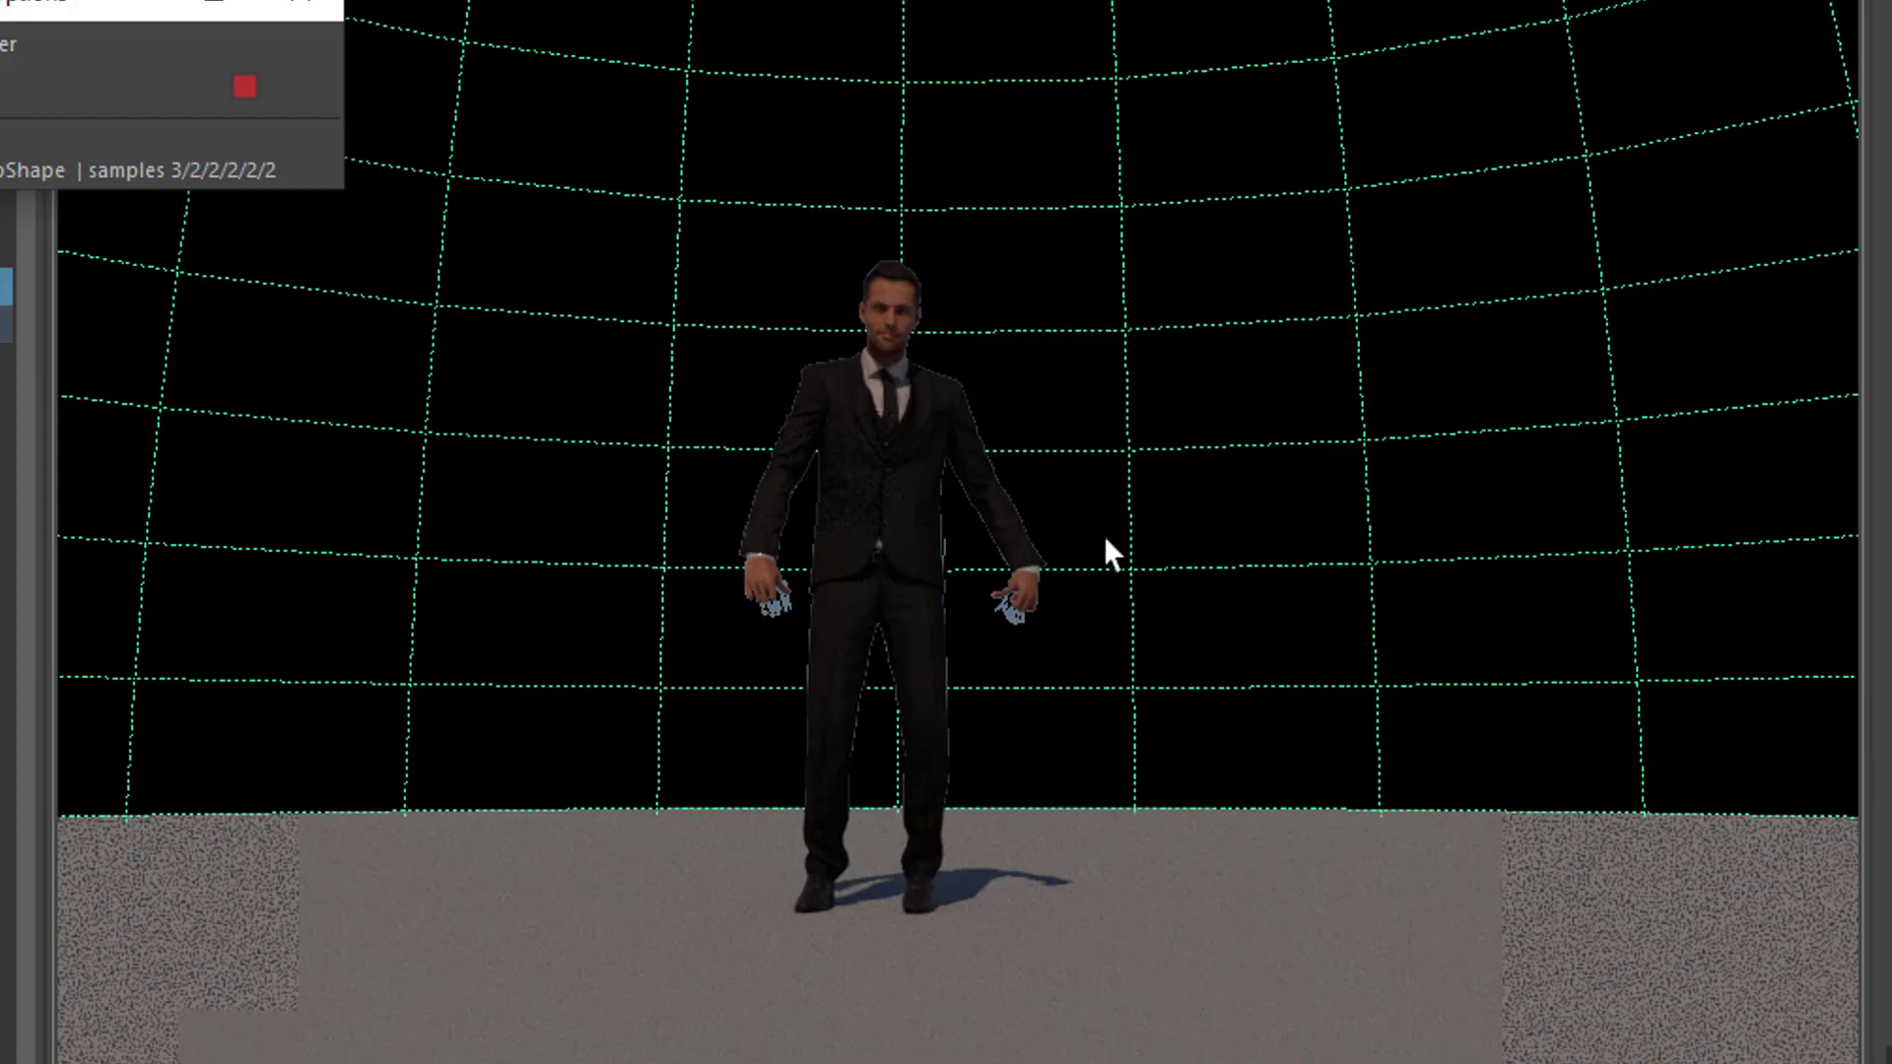
{"action": "left_click", "coordinate": [314, 10]}
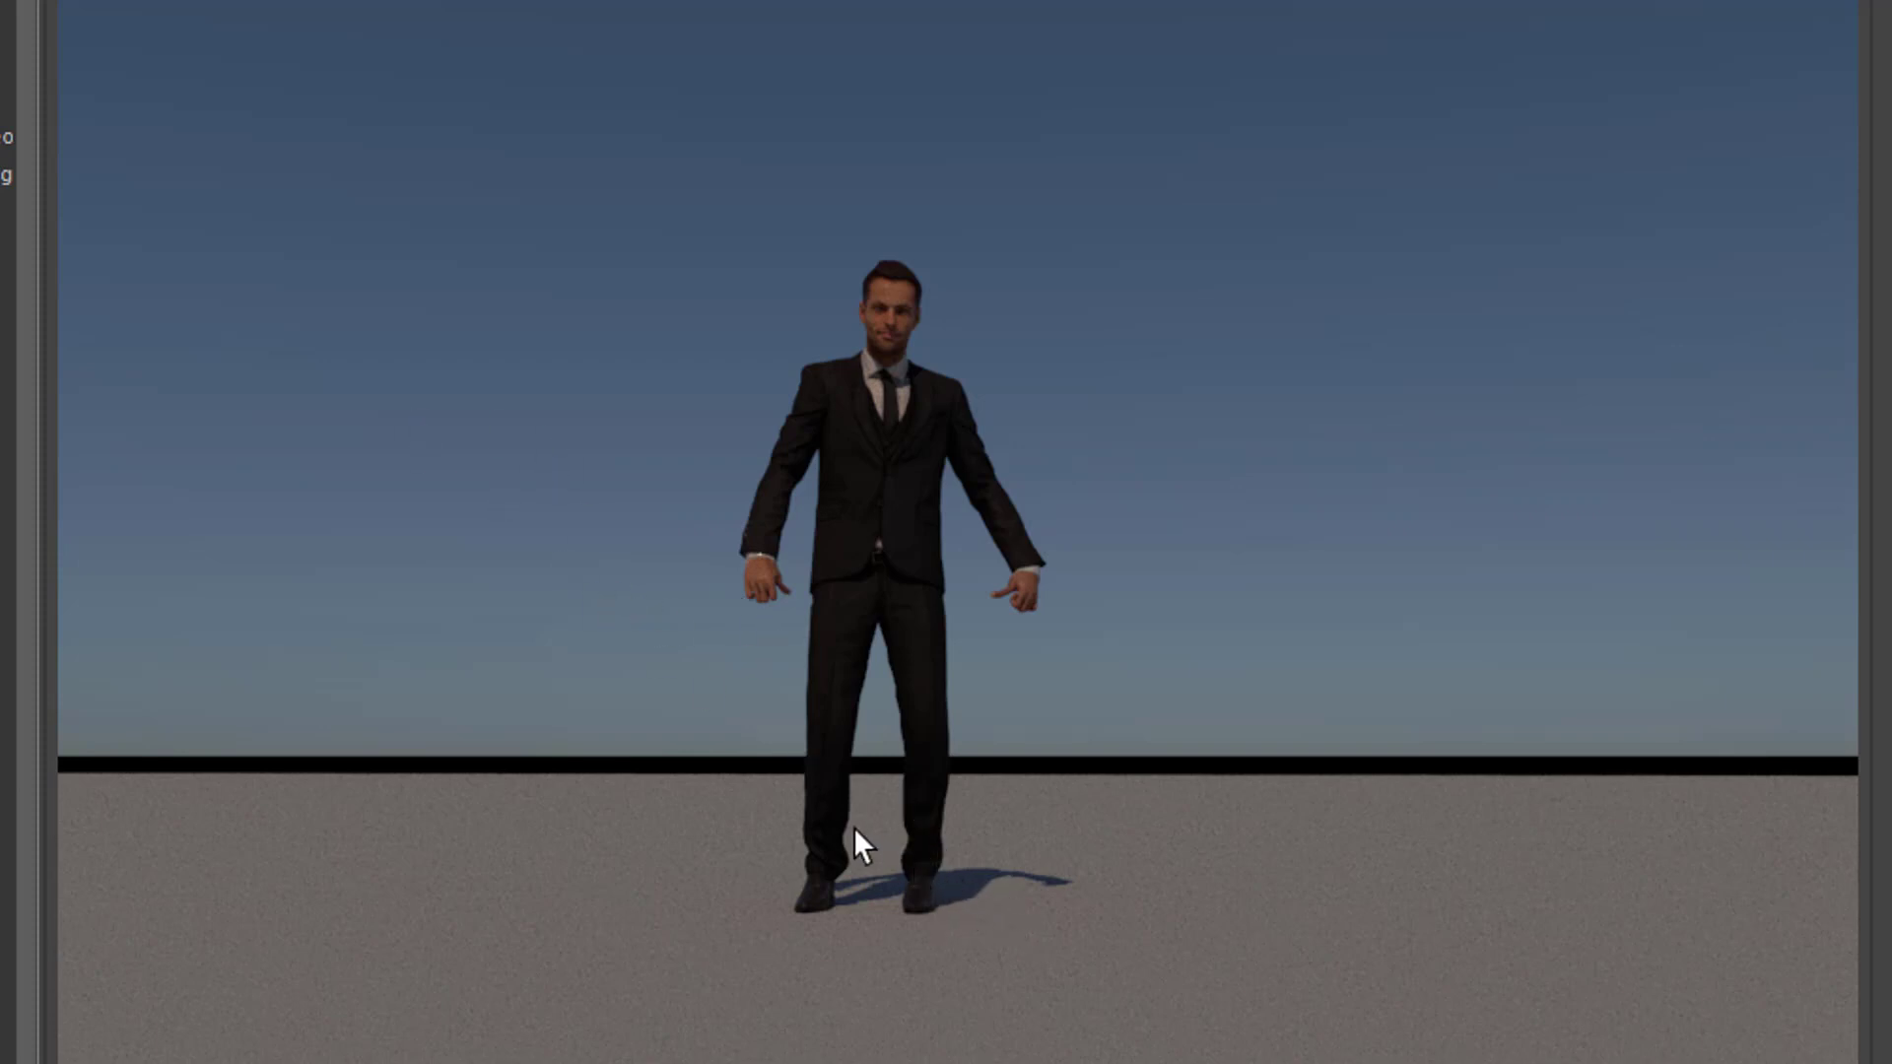
Step: Examine the character, his shadow and the floor's horizon from several angles in the live Arnold viewport render
{"action": "left_click_drag", "start_coordinate": [843, 824], "coordinate": [808, 837]}
{"action": "left_click_drag", "start_coordinate": [1002, 857], "coordinate": [1208, 351]}
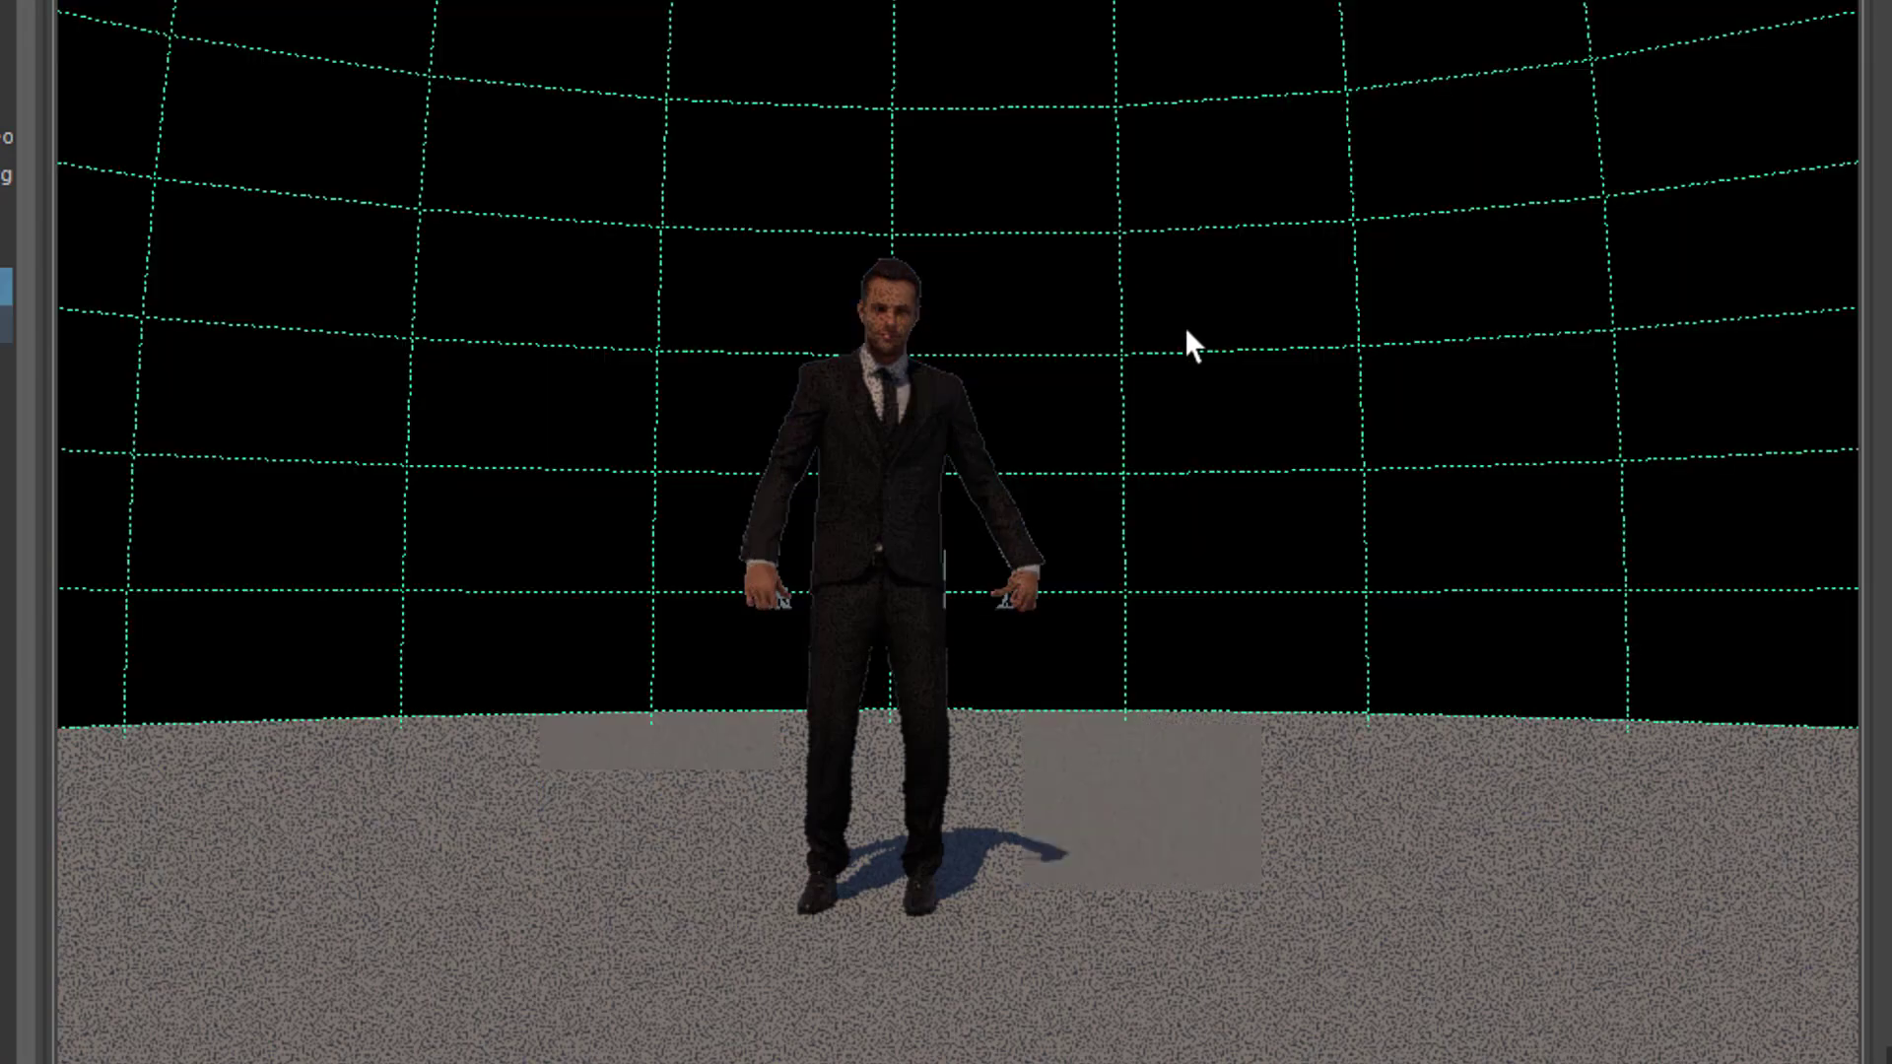
{"action": "key", "text": "w"}
{"action": "key", "text": "e"}
{"action": "left_click_drag", "start_coordinate": [925, 832], "coordinate": [924, 814]}
{"action": "left_click", "coordinate": [1380, 579]}
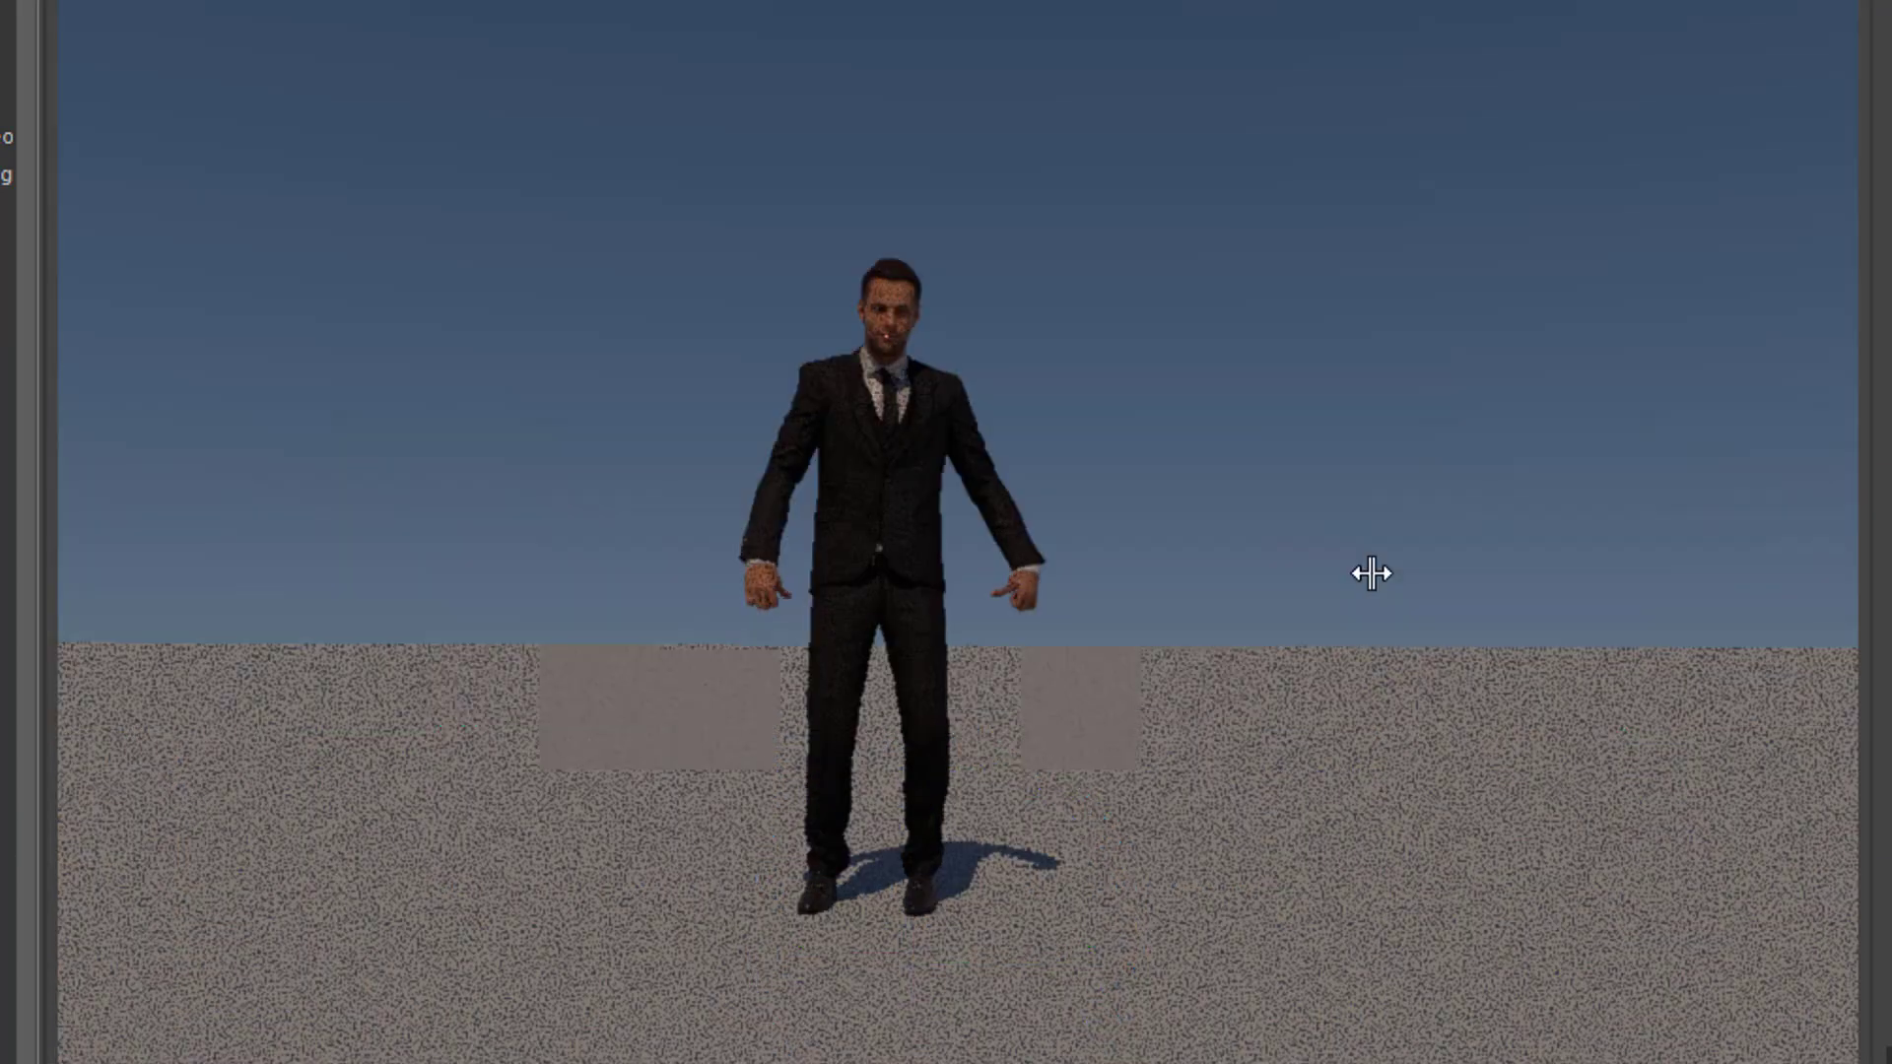
{"action": "left_click_drag", "start_coordinate": [1281, 698], "coordinate": [589, 739]}
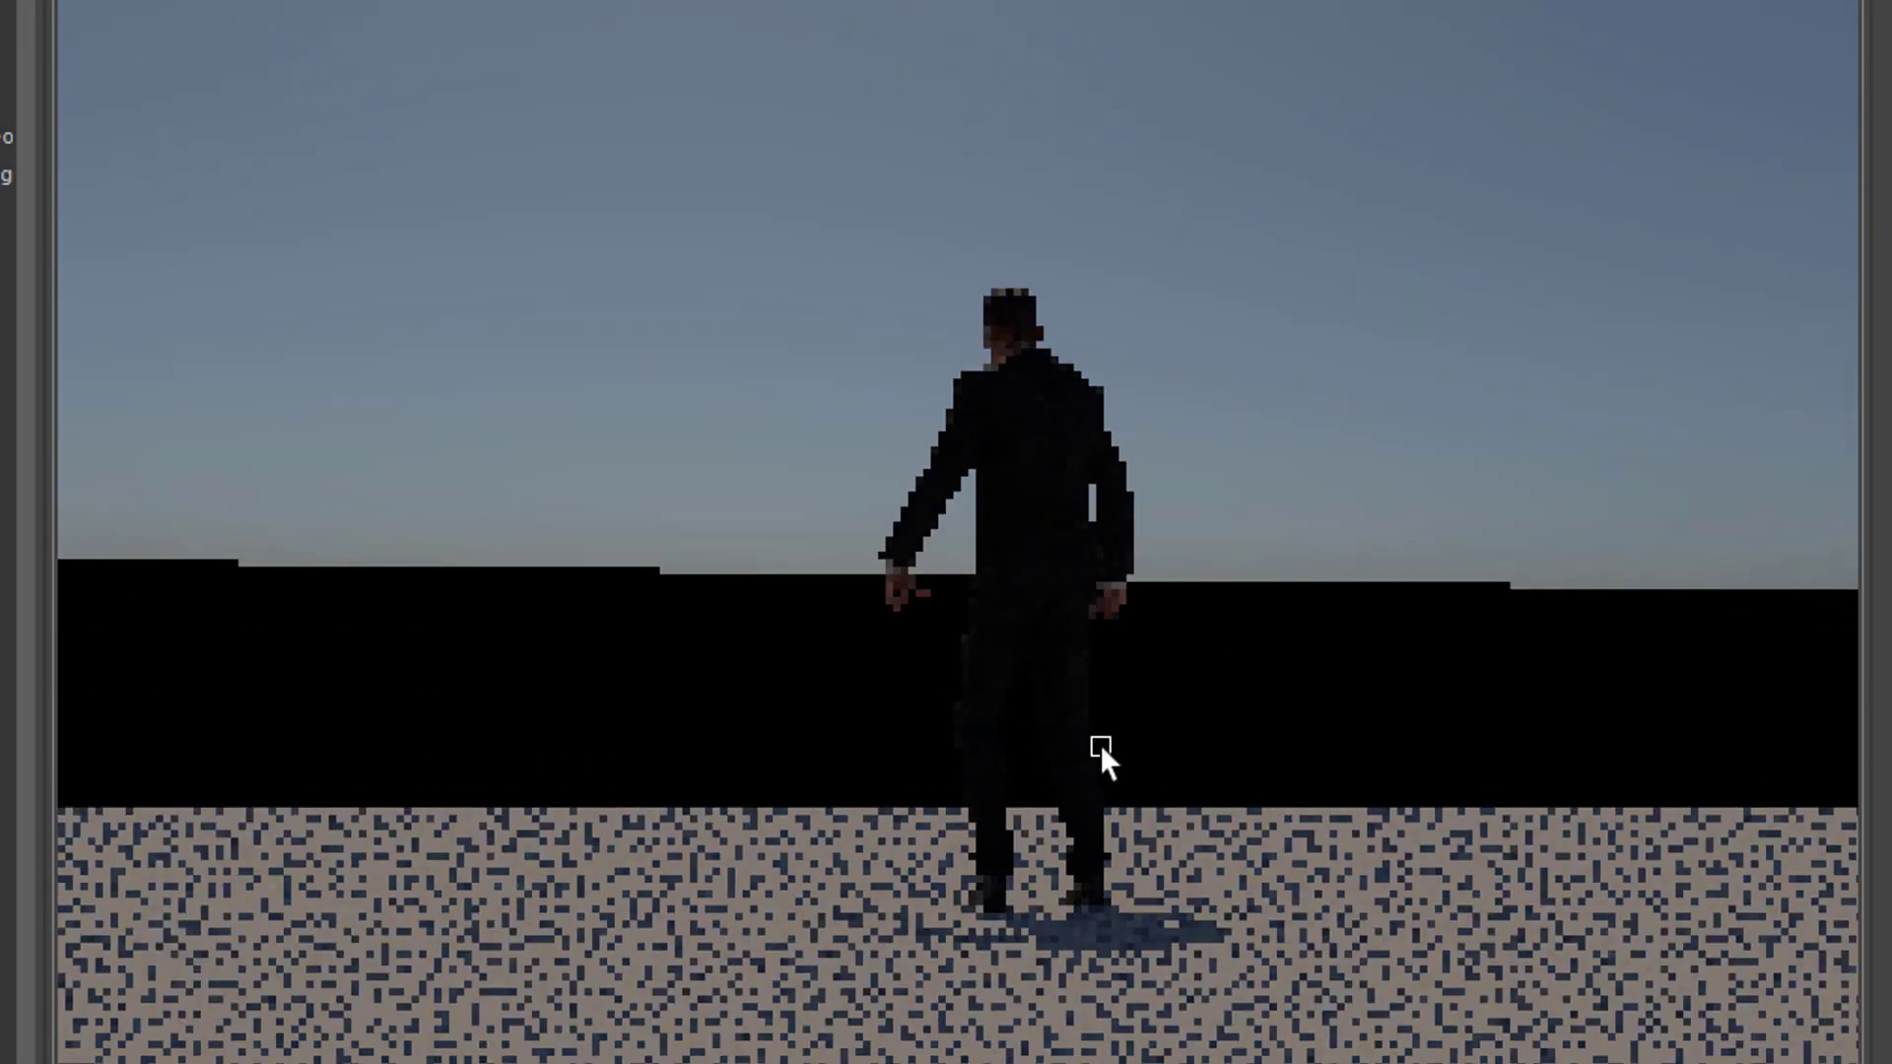
{"action": "left_click_drag", "start_coordinate": [1328, 802], "coordinate": [1439, 877]}
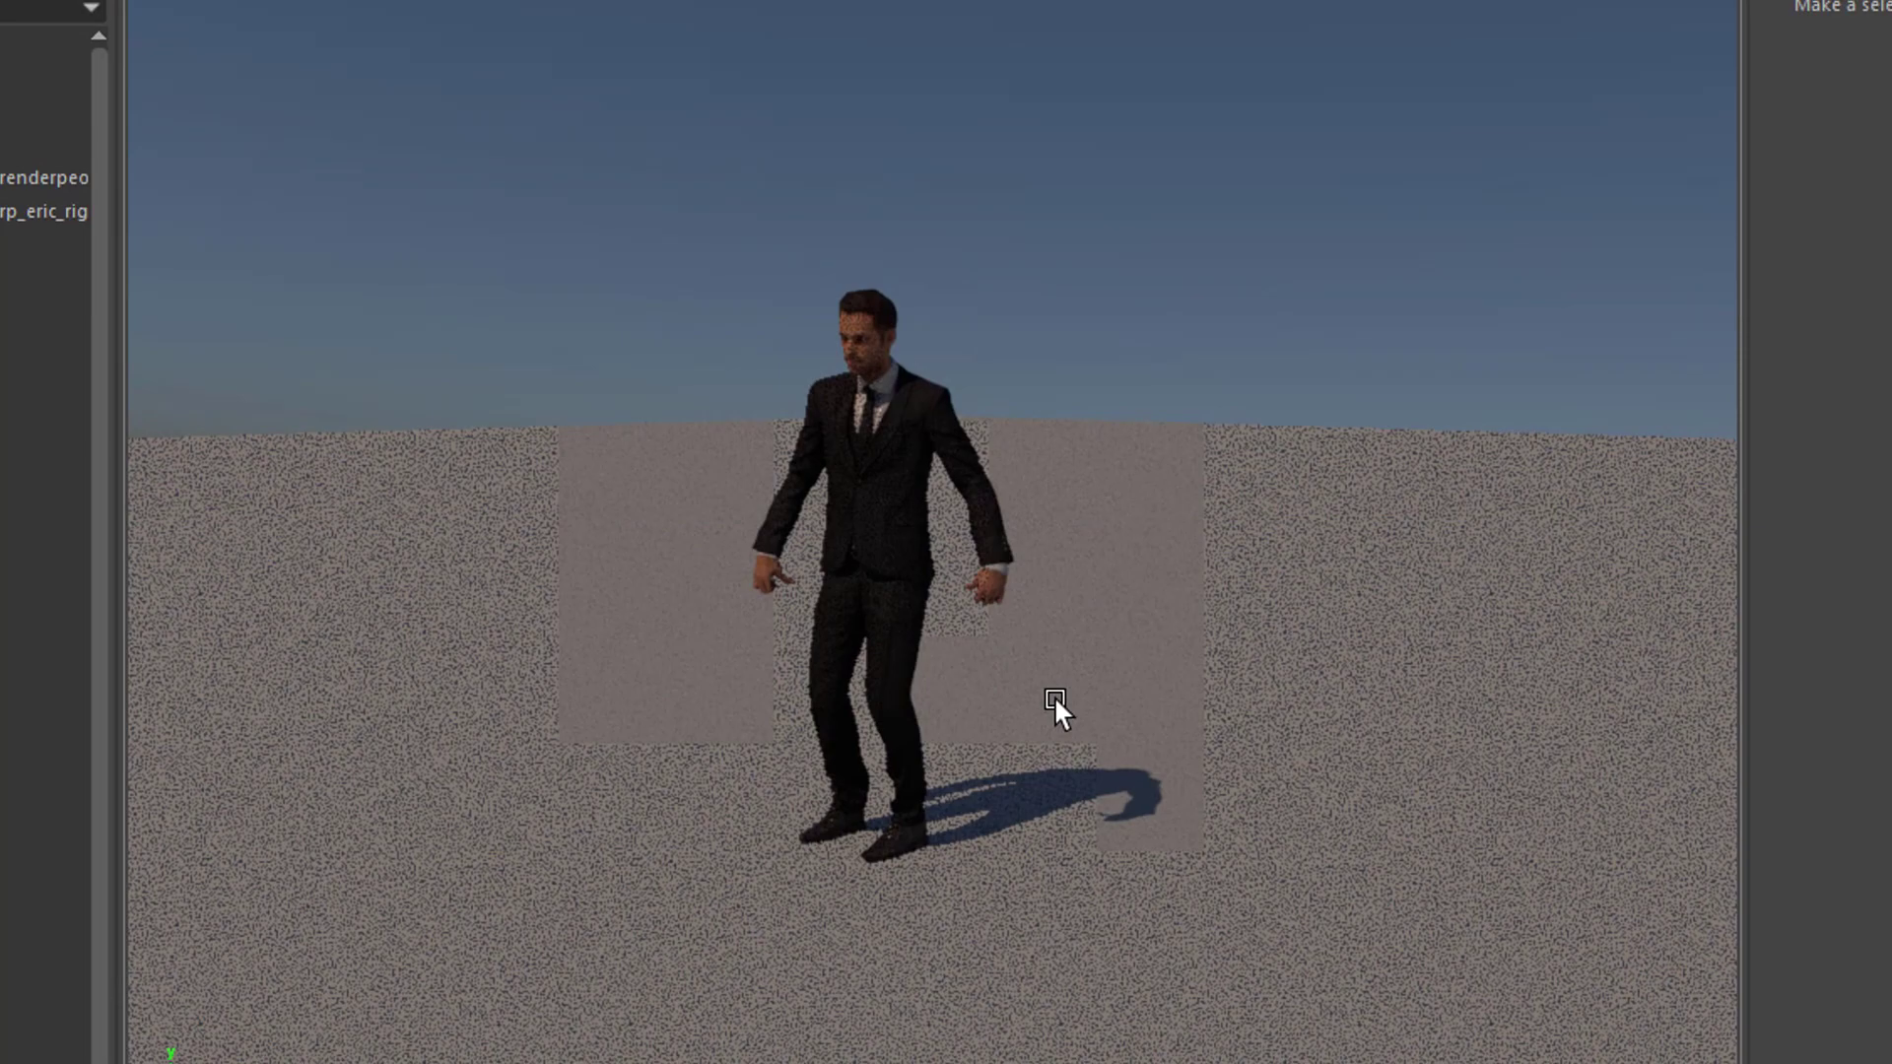
Step: Select the sky dome light's aiPhysicalSky1 node and set its Elevation to about 11.856 and Azimuth to about 319.042
{"action": "left_click", "coordinate": [1055, 696]}
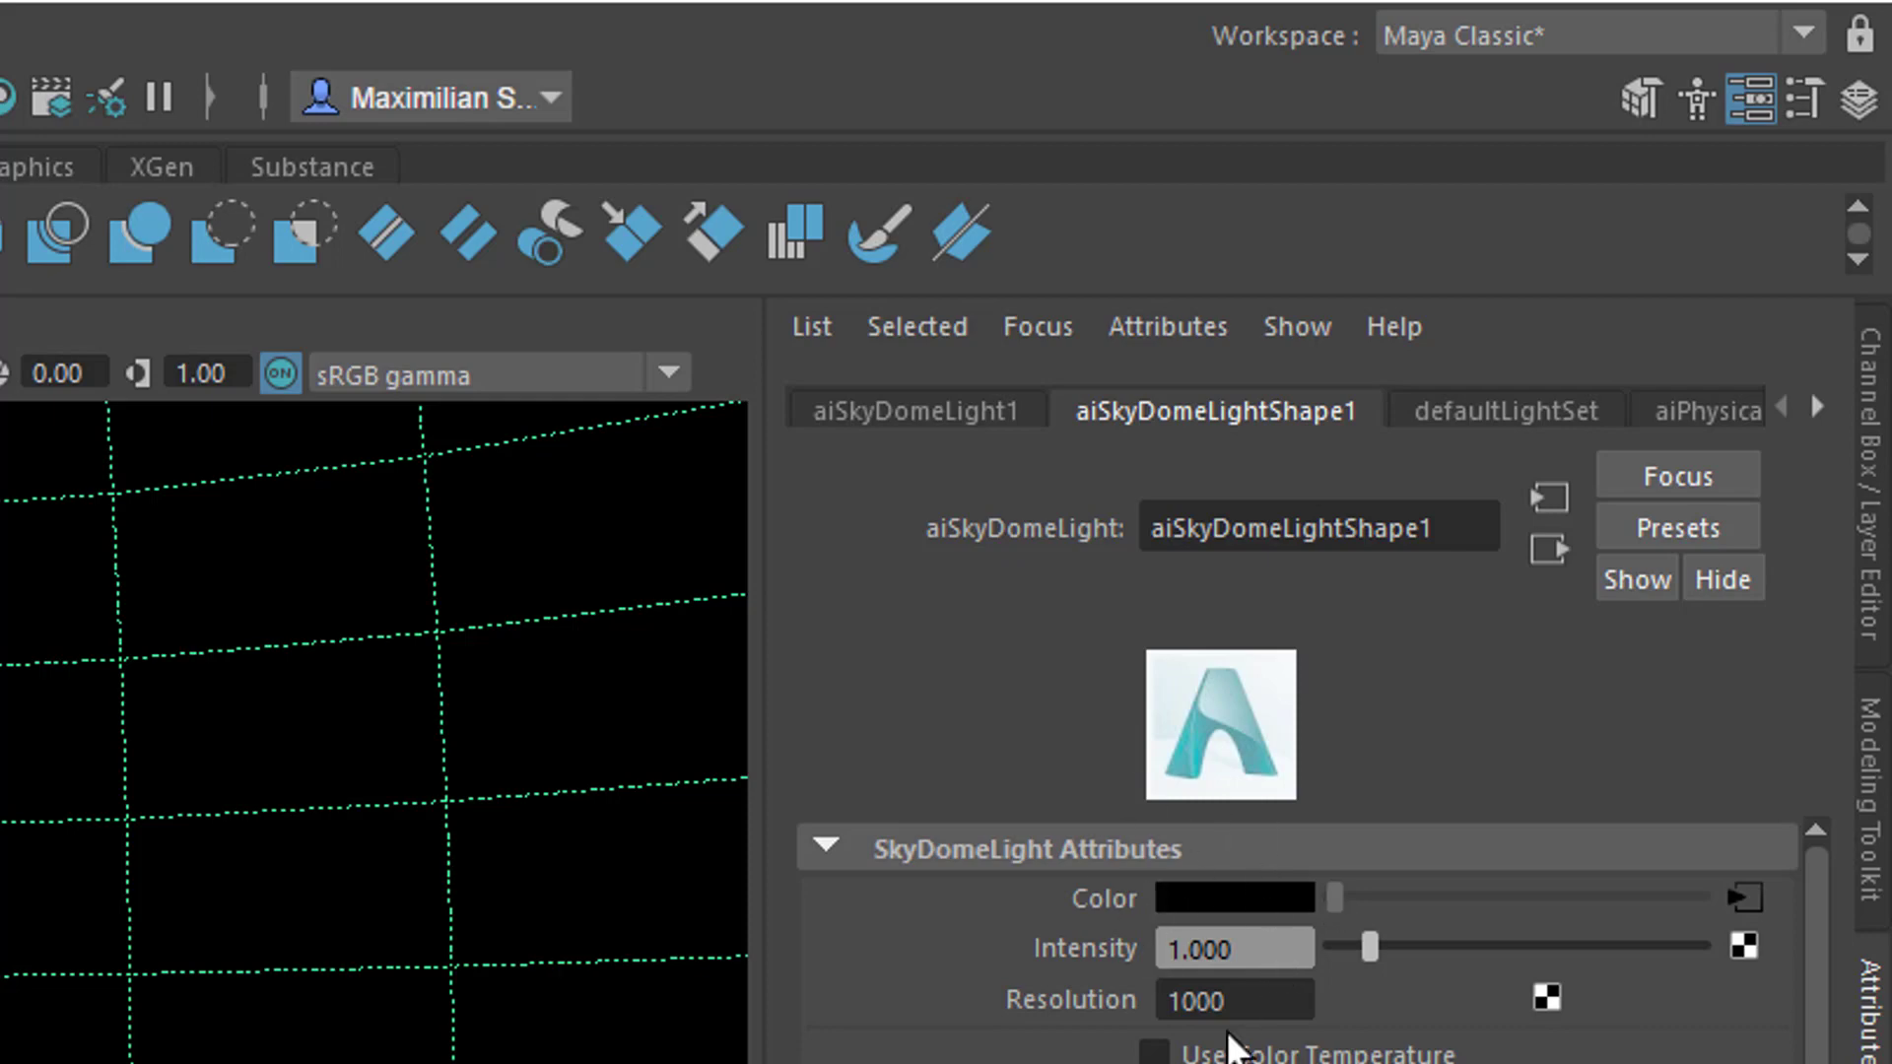
{"action": "left_click", "coordinate": [1715, 409]}
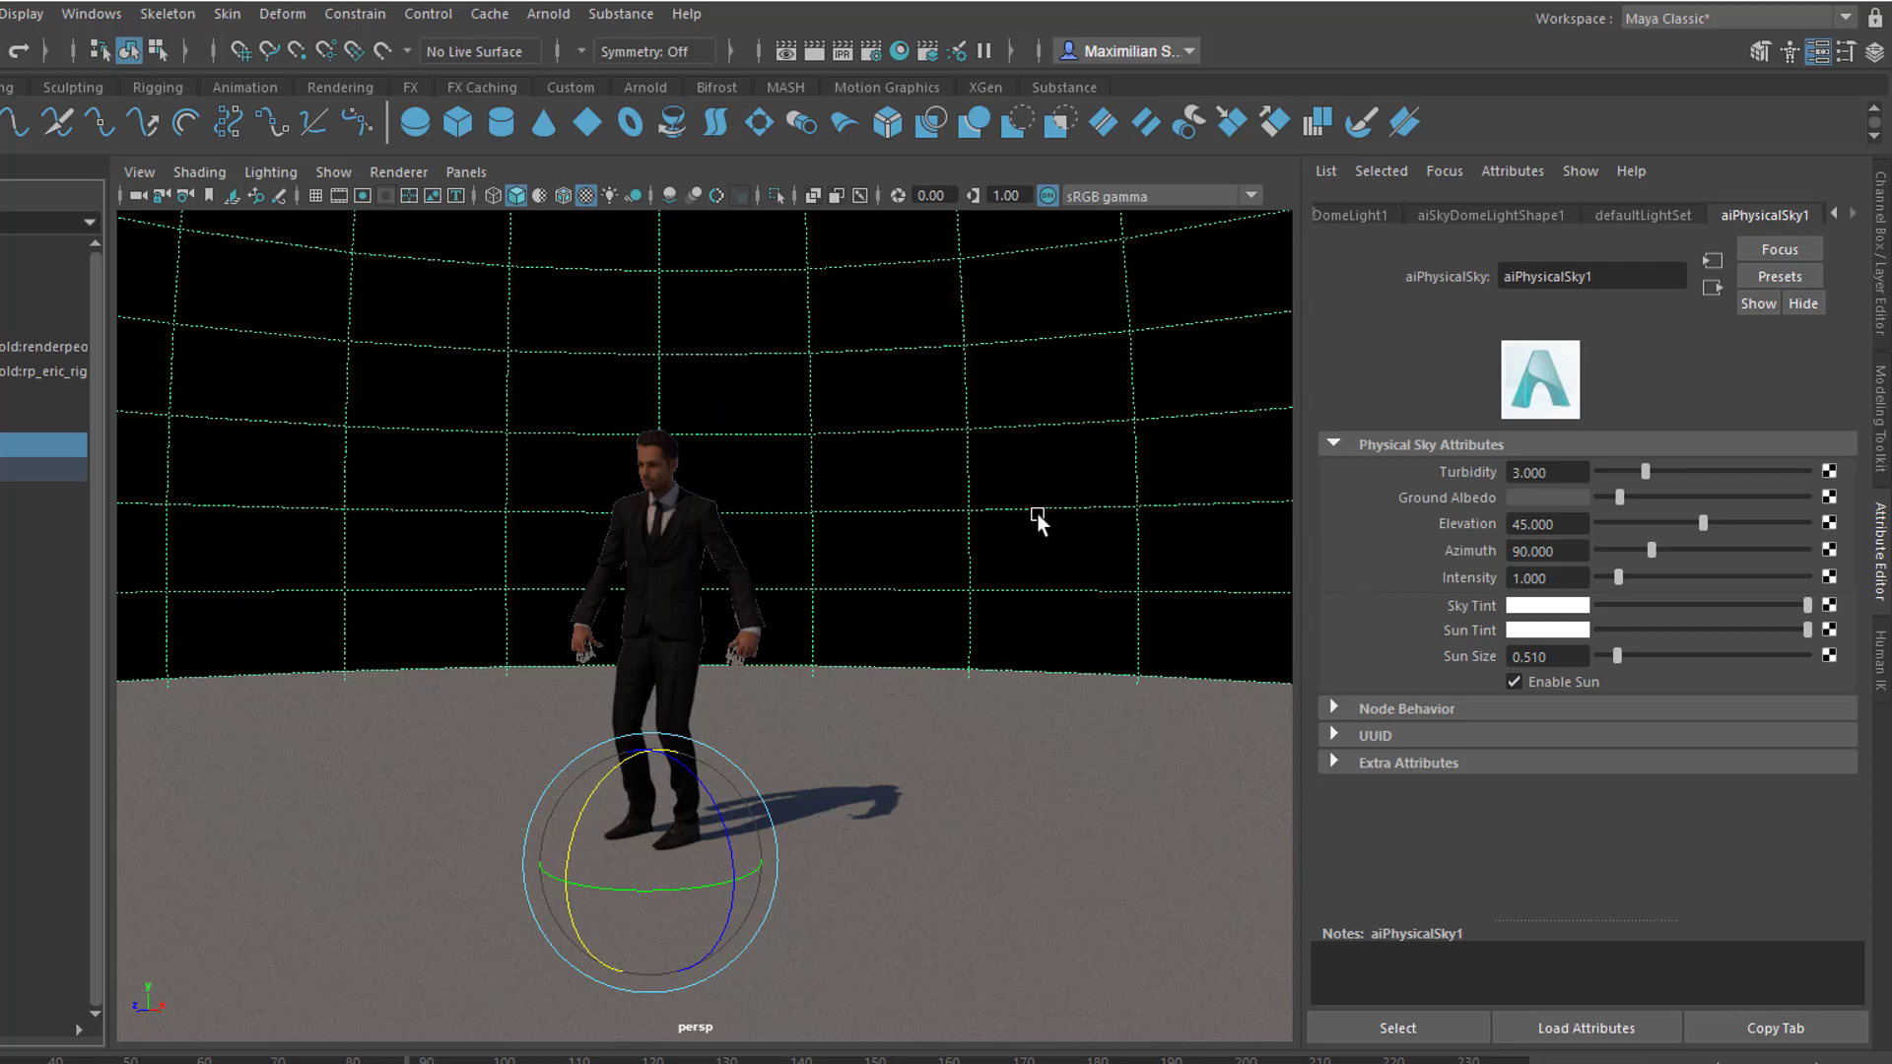
{"action": "left_click", "coordinate": [1415, 1041]}
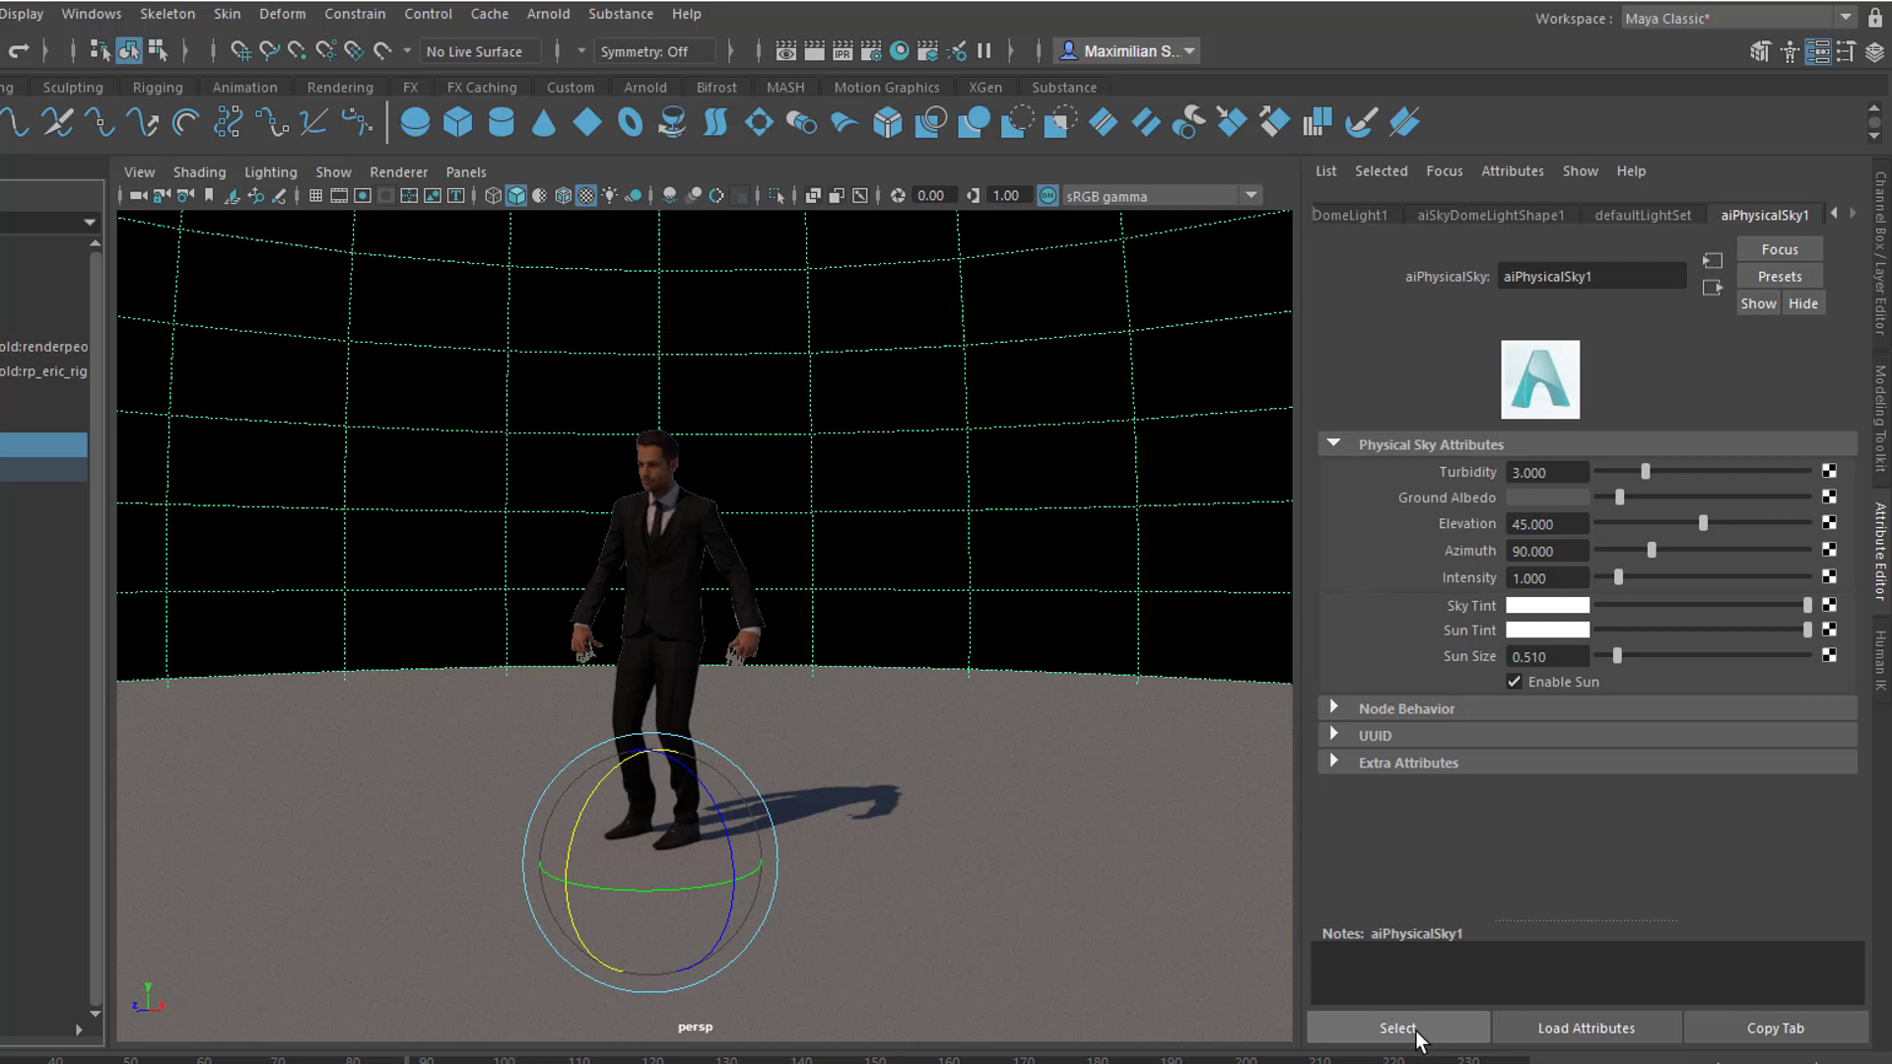
{"action": "left_click", "coordinate": [1459, 1037]}
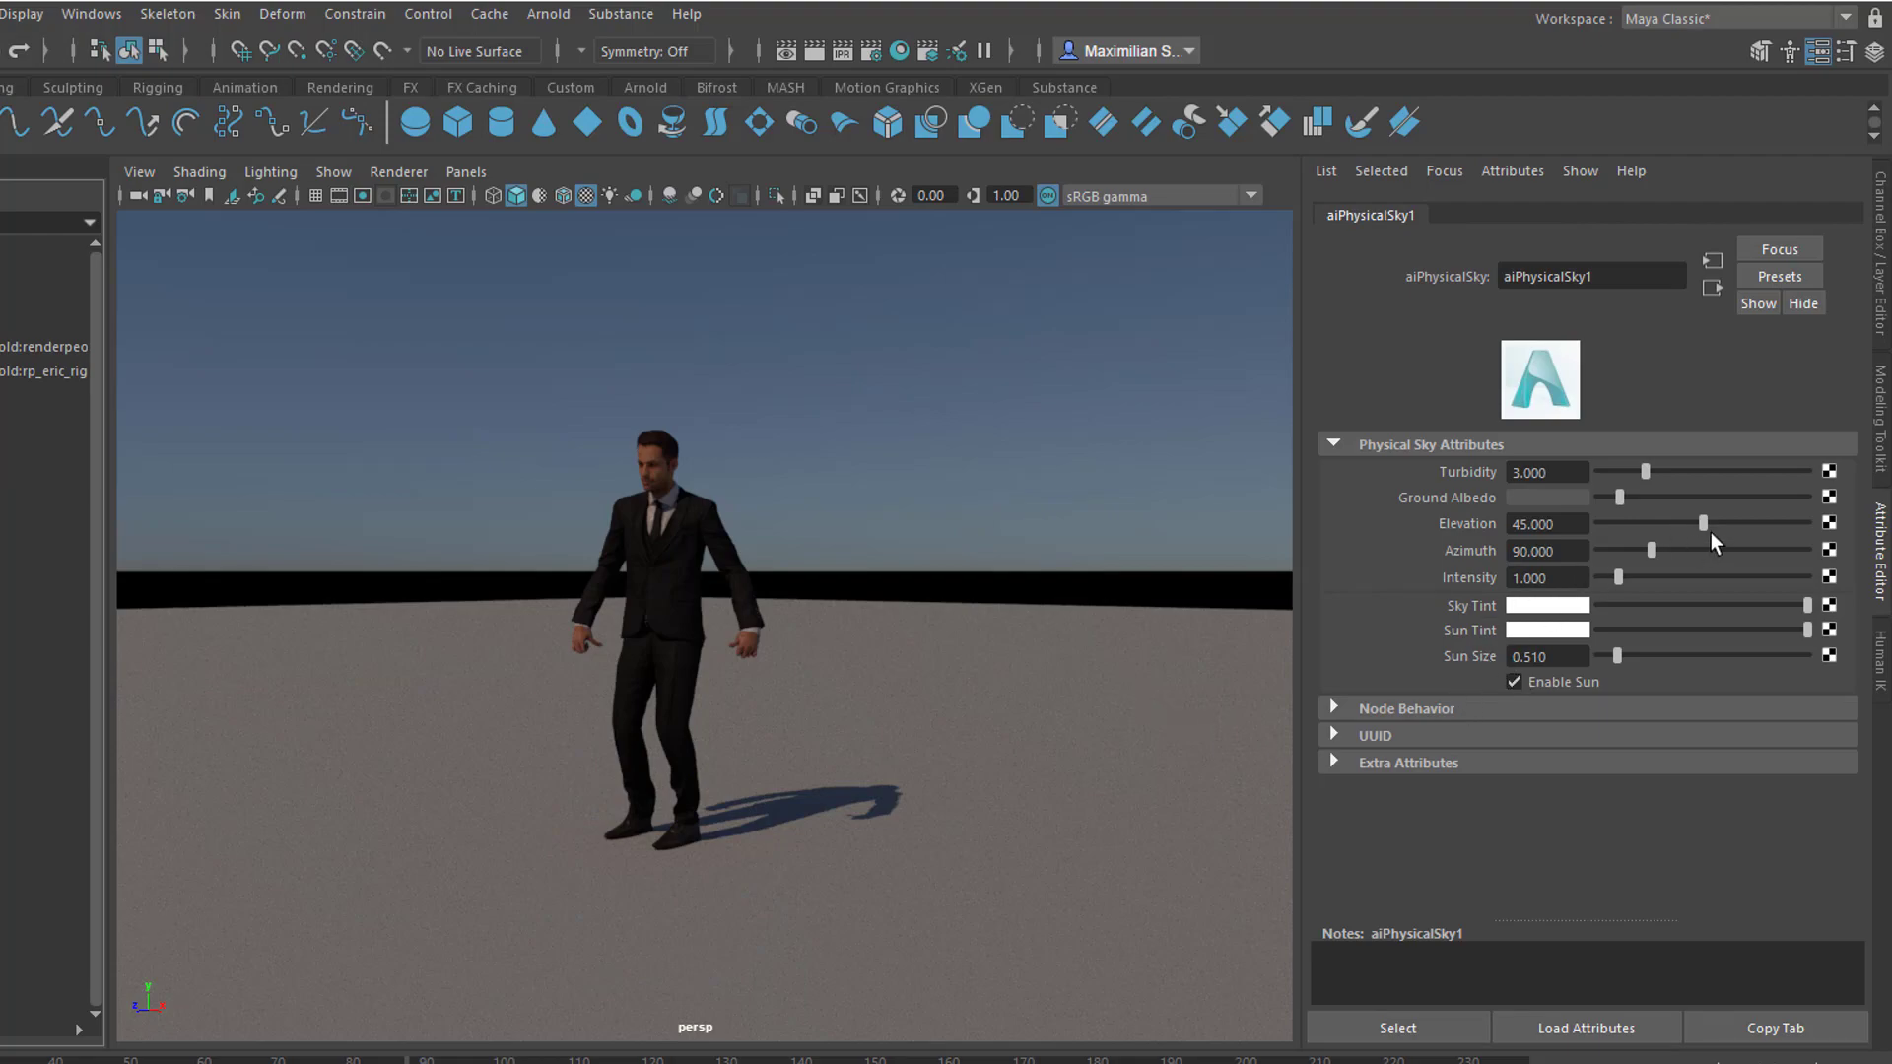
{"action": "left_click_drag", "start_coordinate": [1706, 528], "coordinate": [1626, 552]}
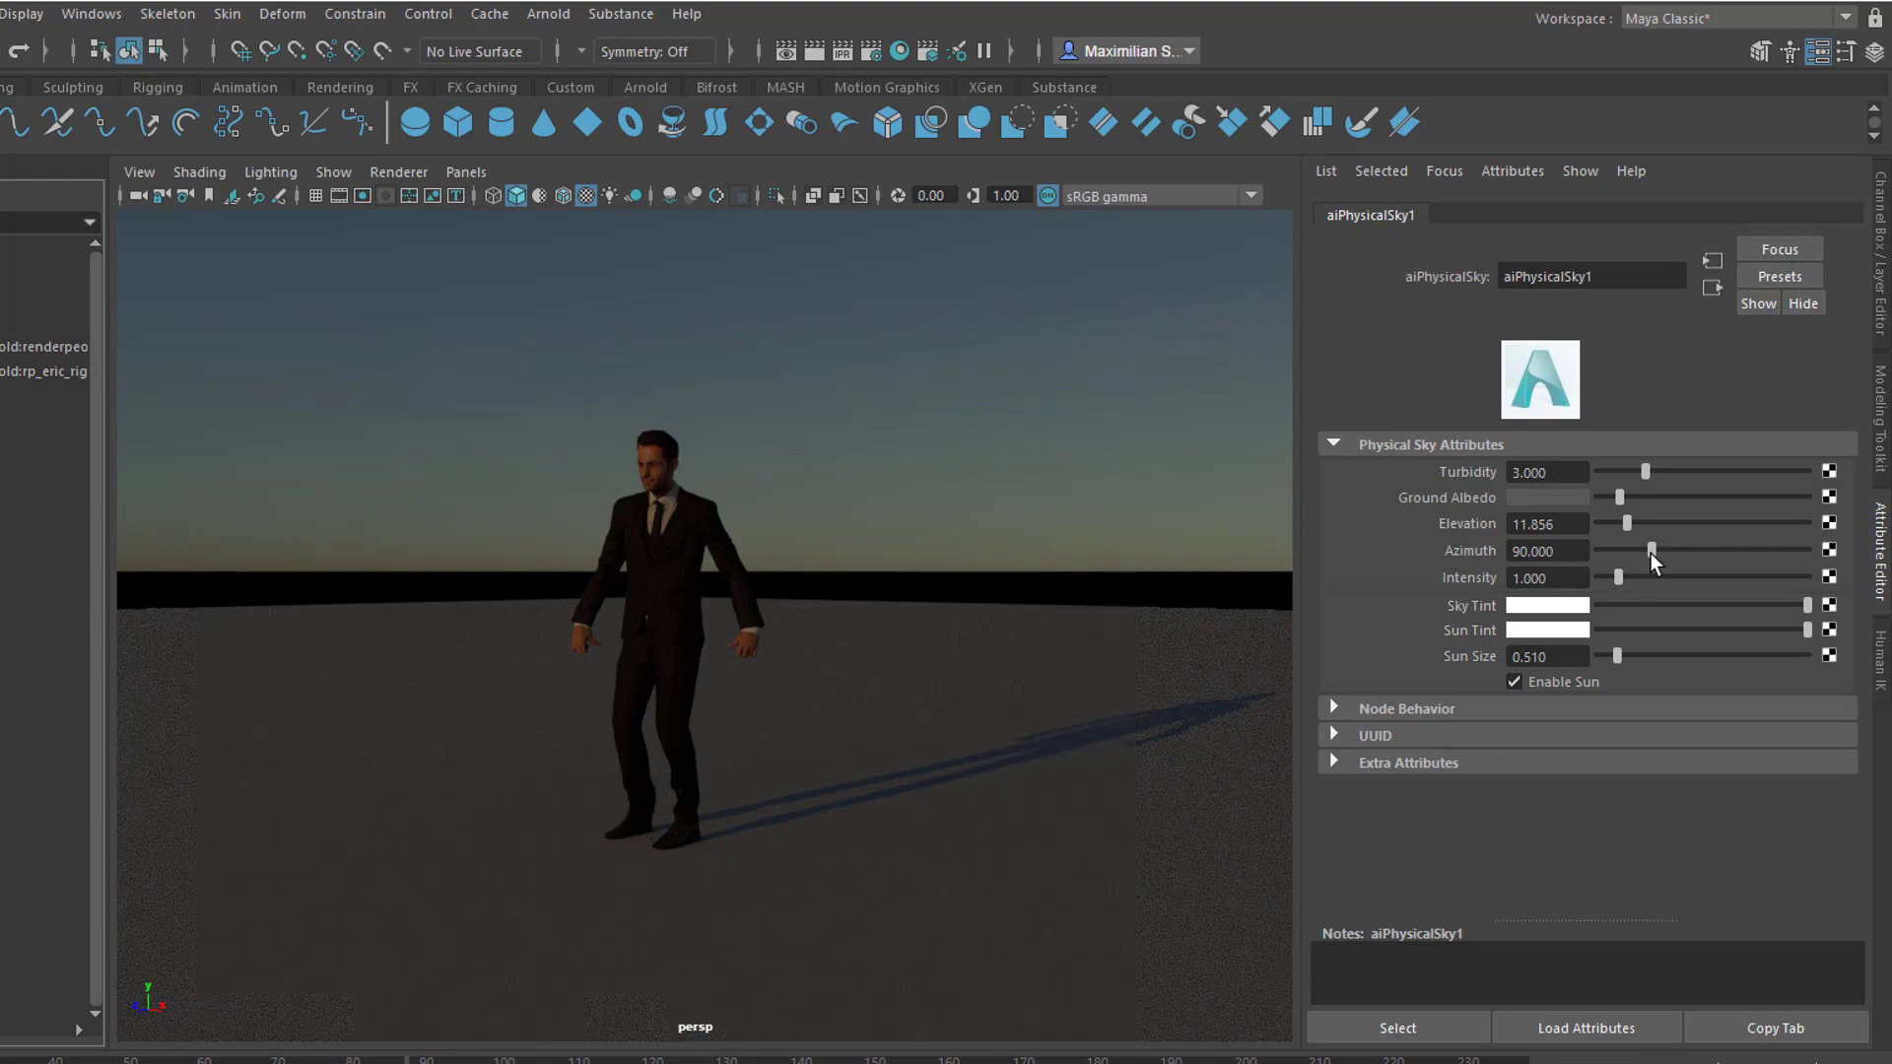
{"action": "left_click_drag", "start_coordinate": [1653, 559], "coordinate": [1783, 559]}
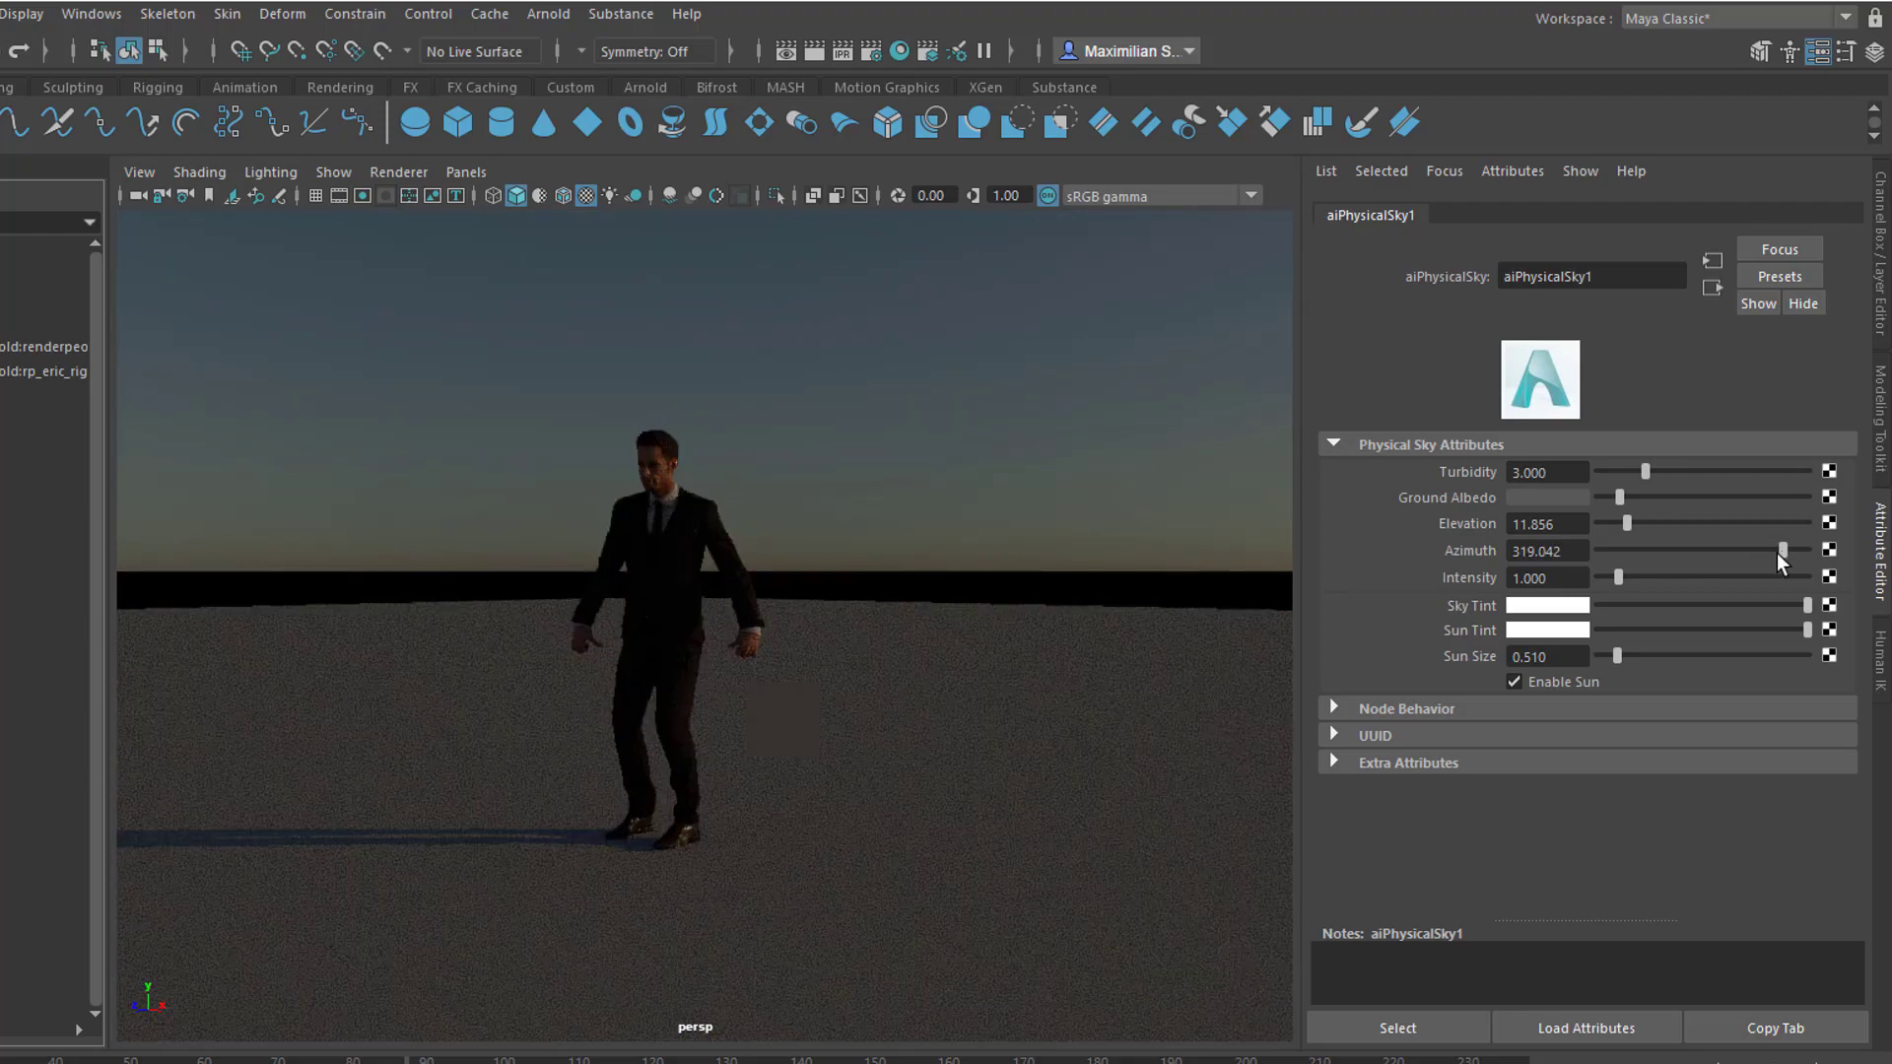
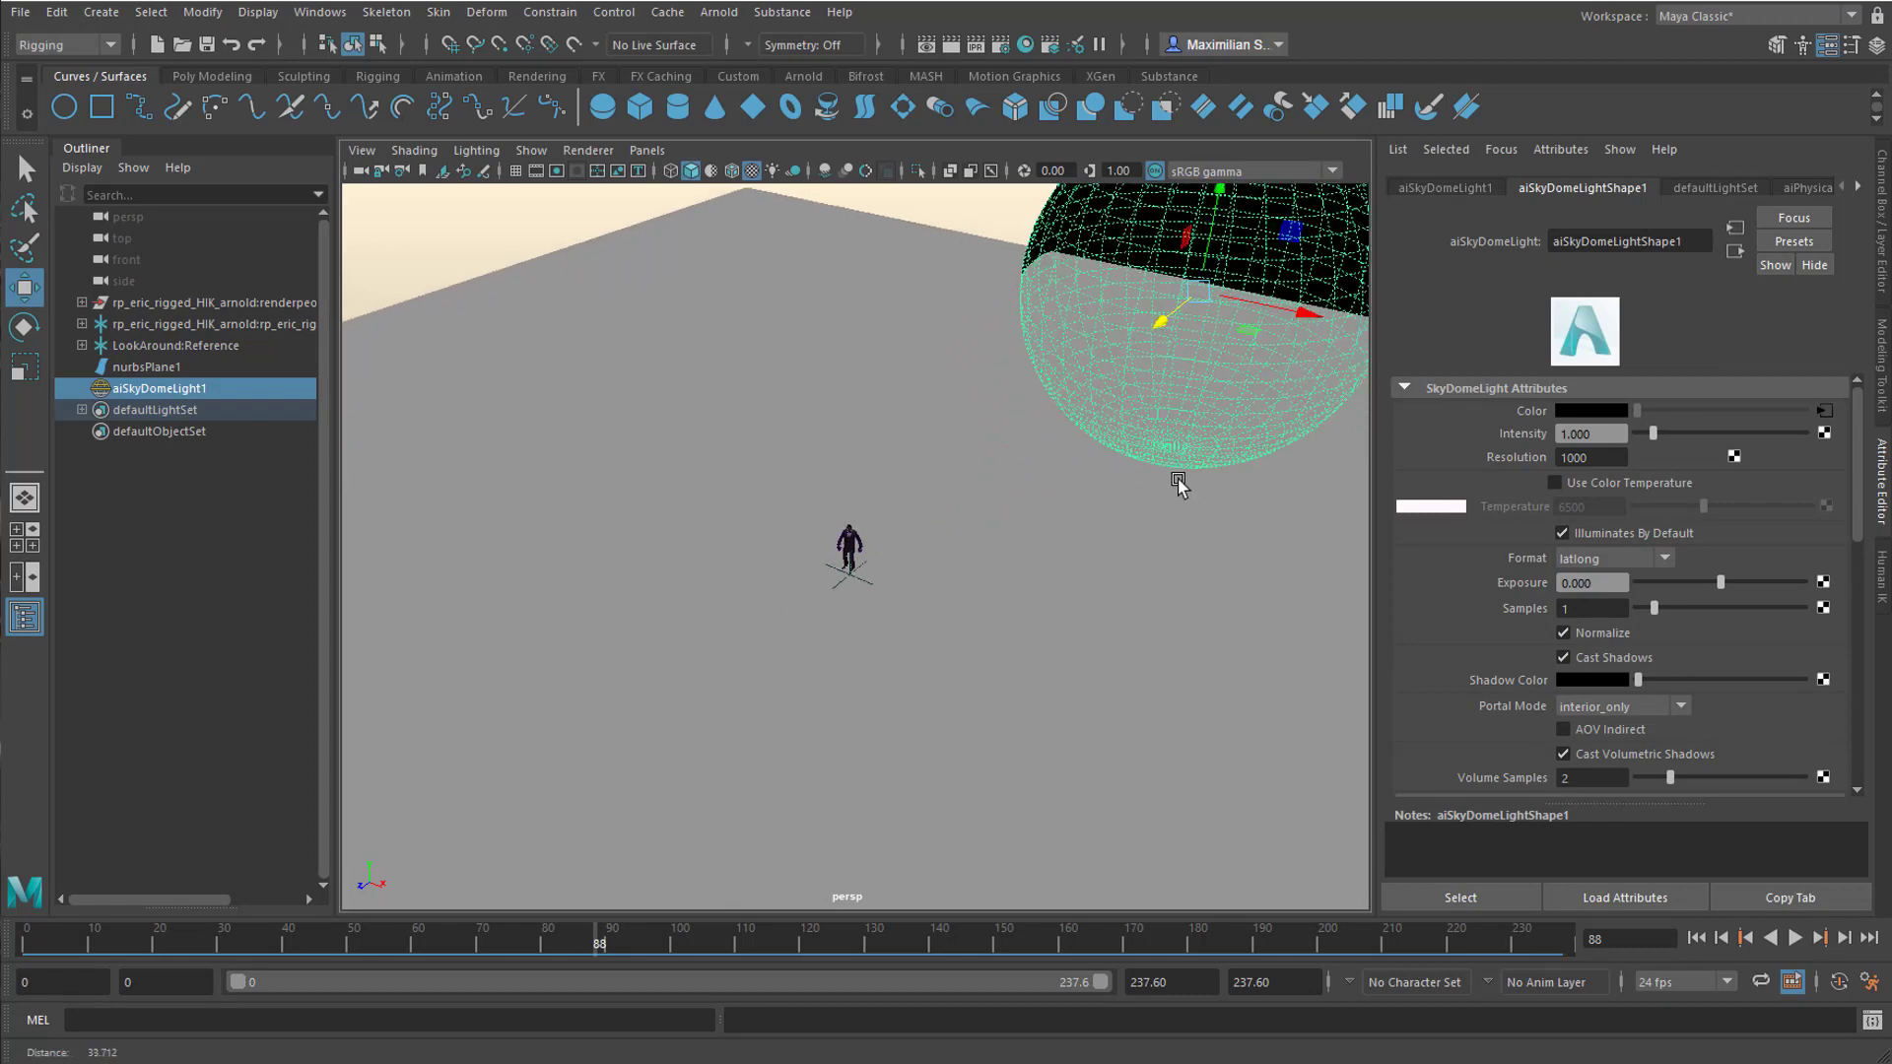
Step: Set Arnold's render device to GPU (BETA) in the render settings and switch the viewport renderer to Arnold
{"action": "left_click", "coordinate": [721, 16]}
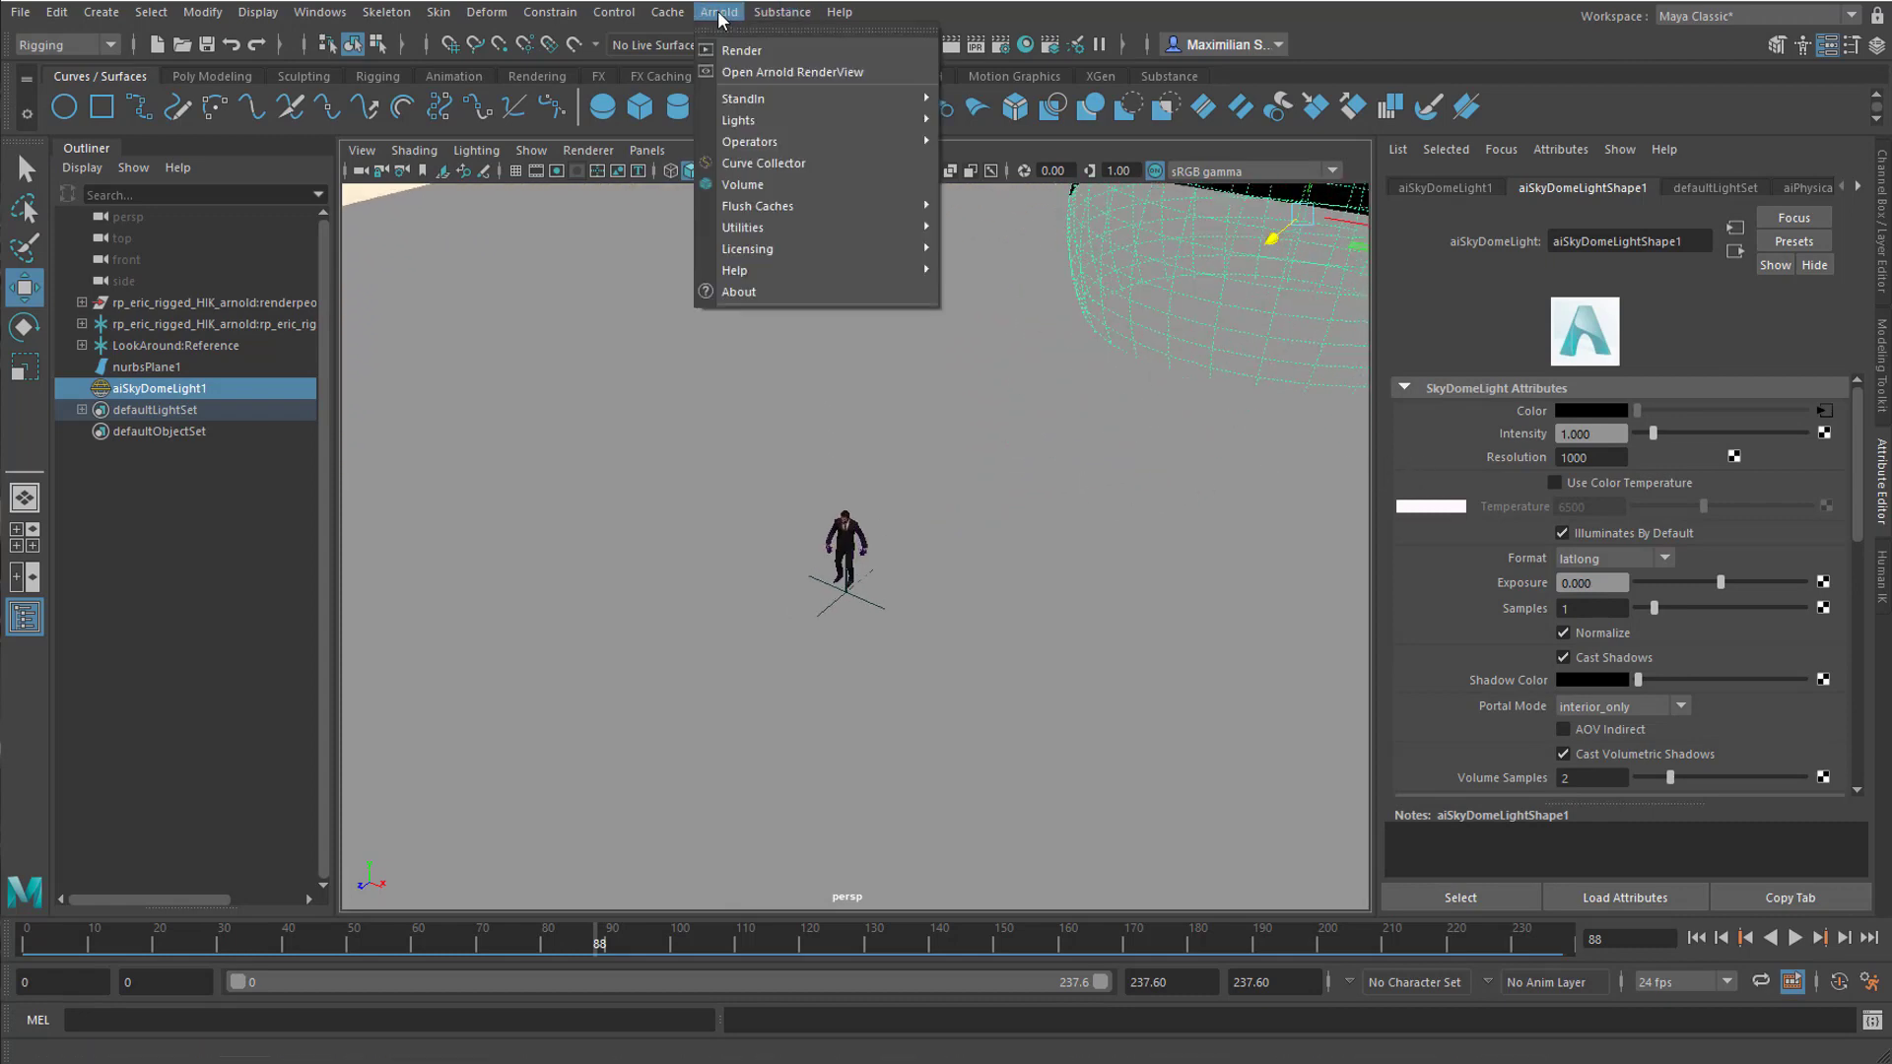
{"action": "left_click", "coordinate": [770, 13]}
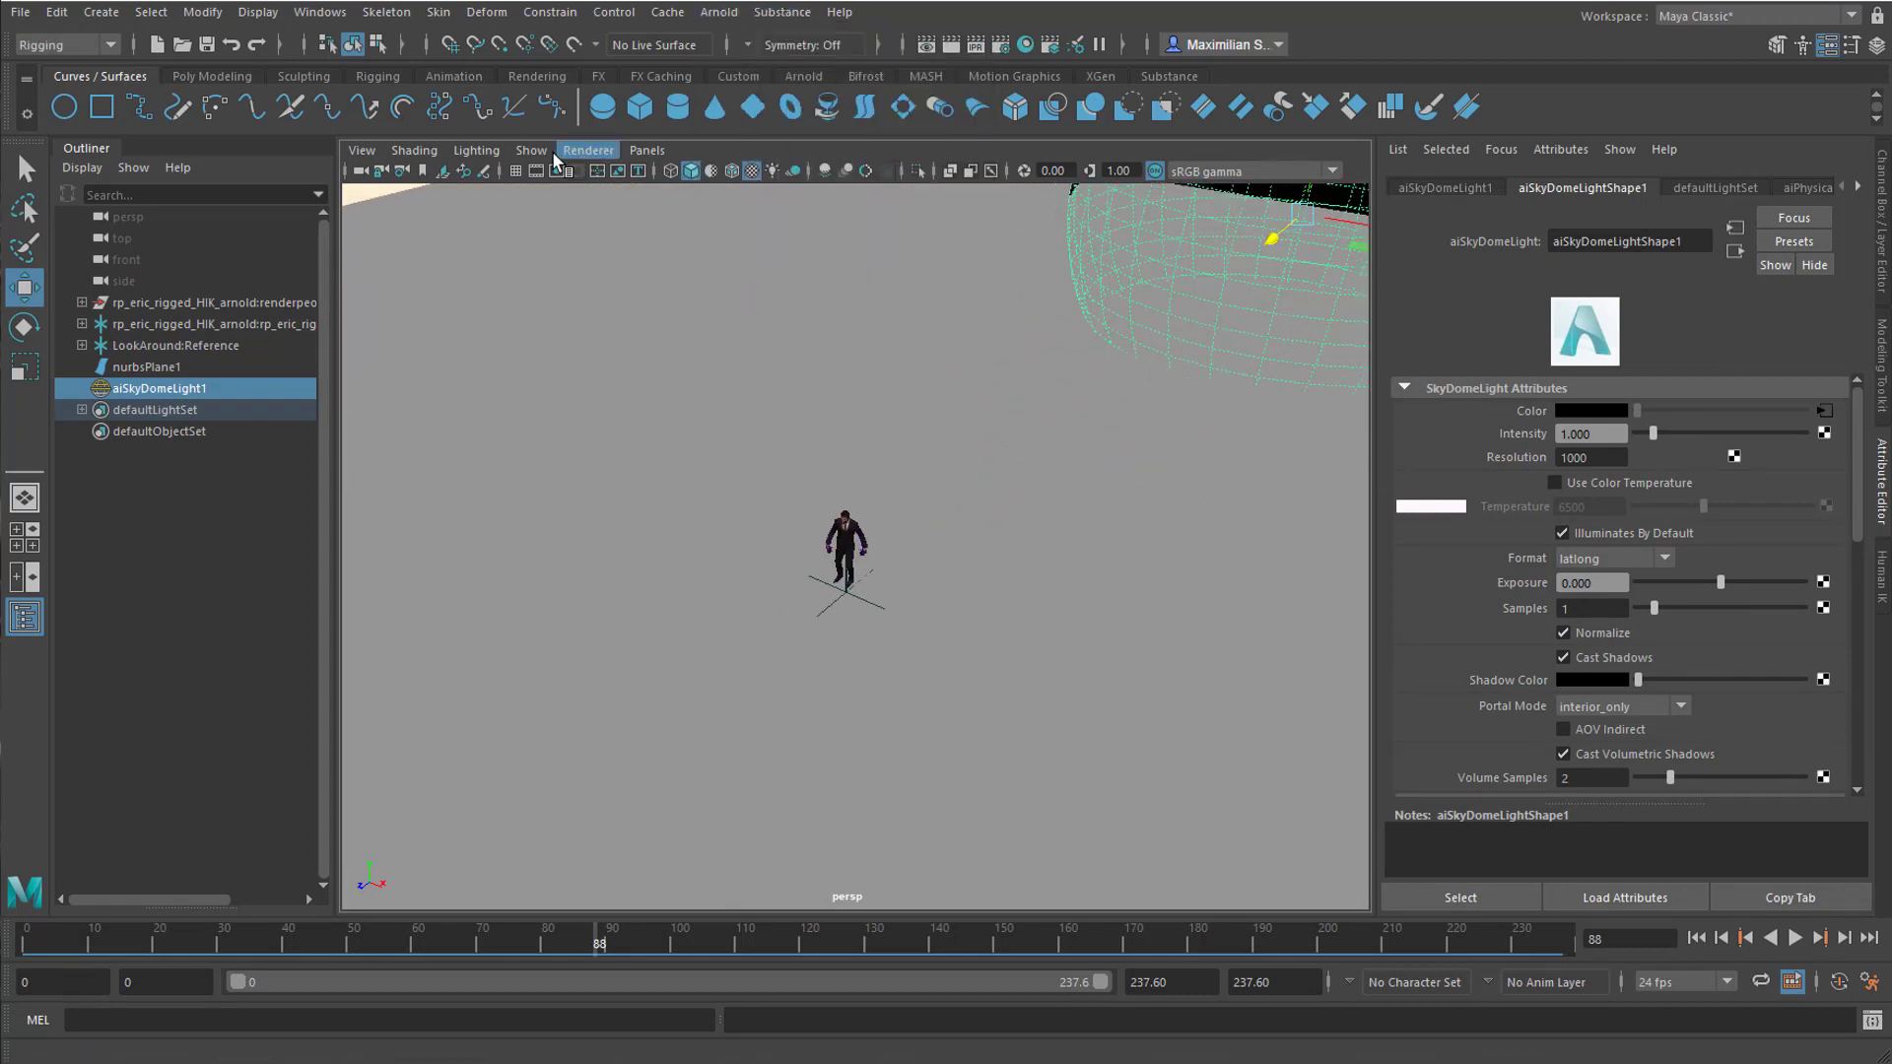
{"action": "left_click", "coordinate": [588, 150]}
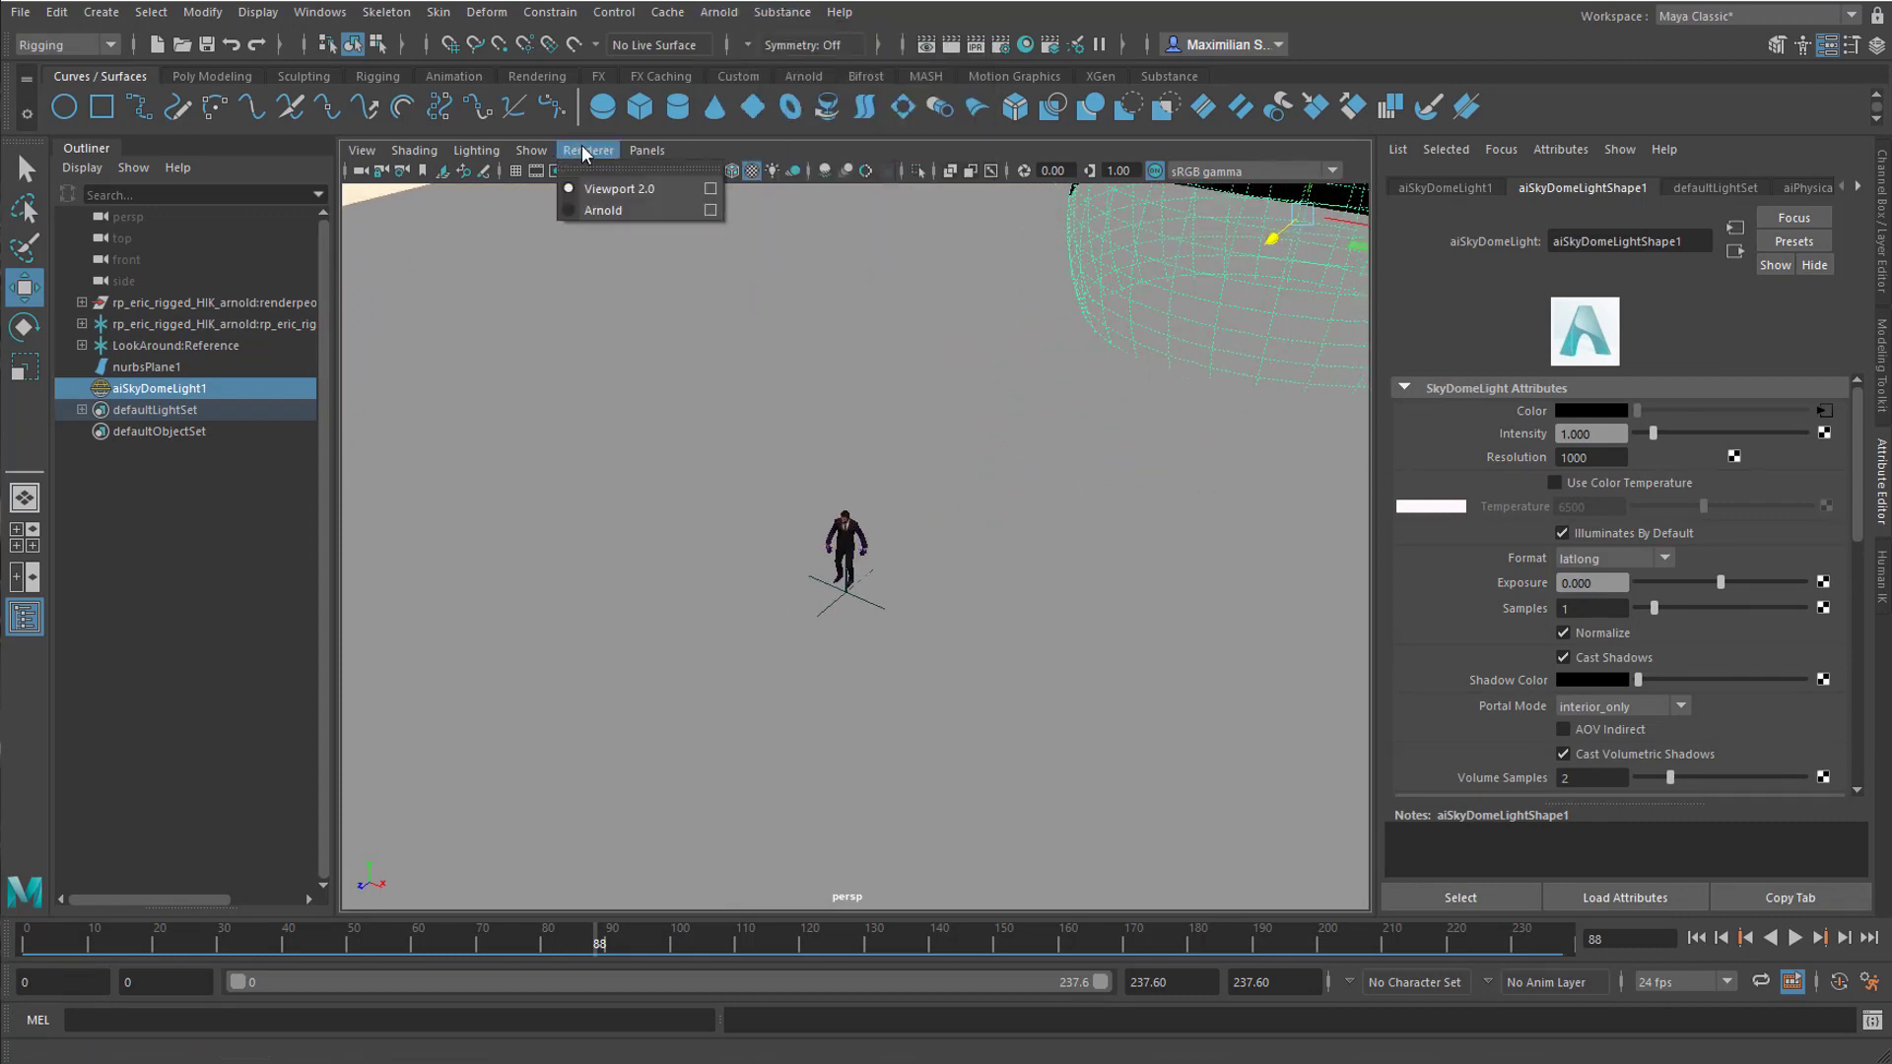
{"action": "left_click", "coordinate": [1000, 45]}
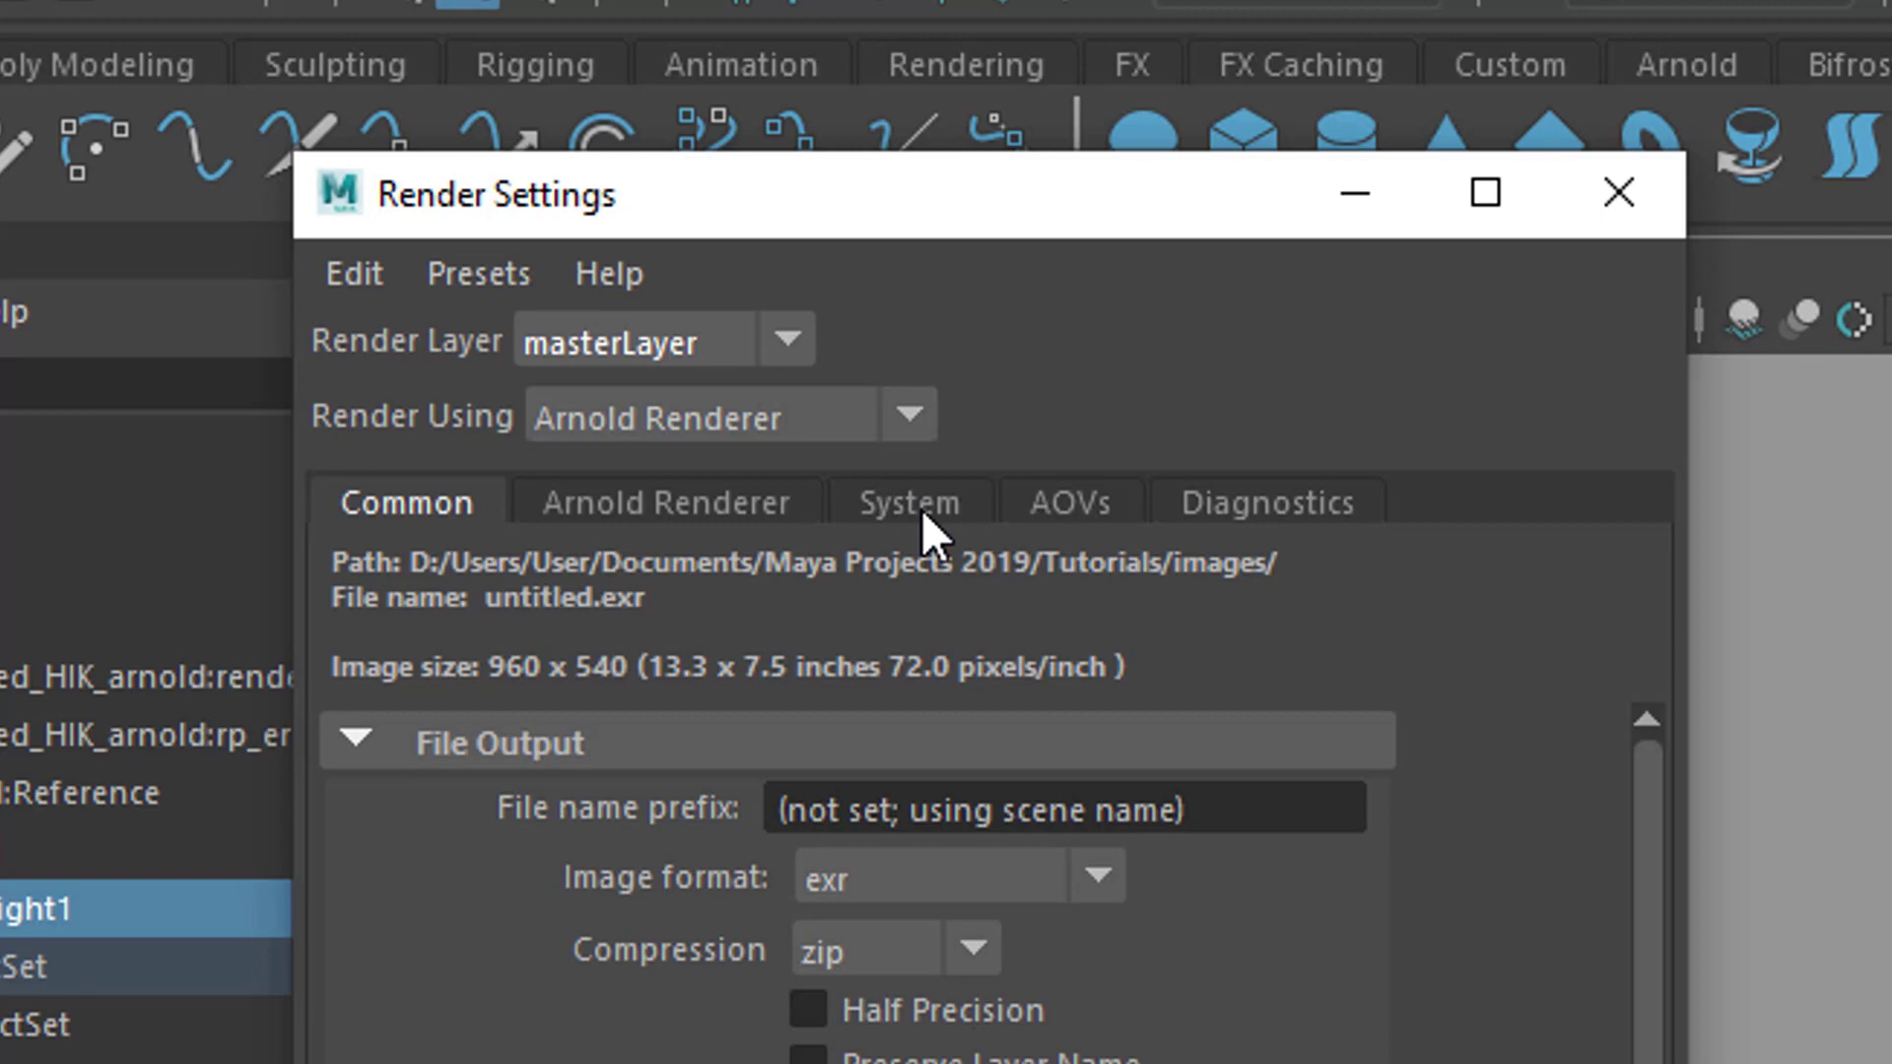
{"action": "left_click", "coordinate": [921, 508]}
{"action": "left_click", "coordinate": [1034, 636]}
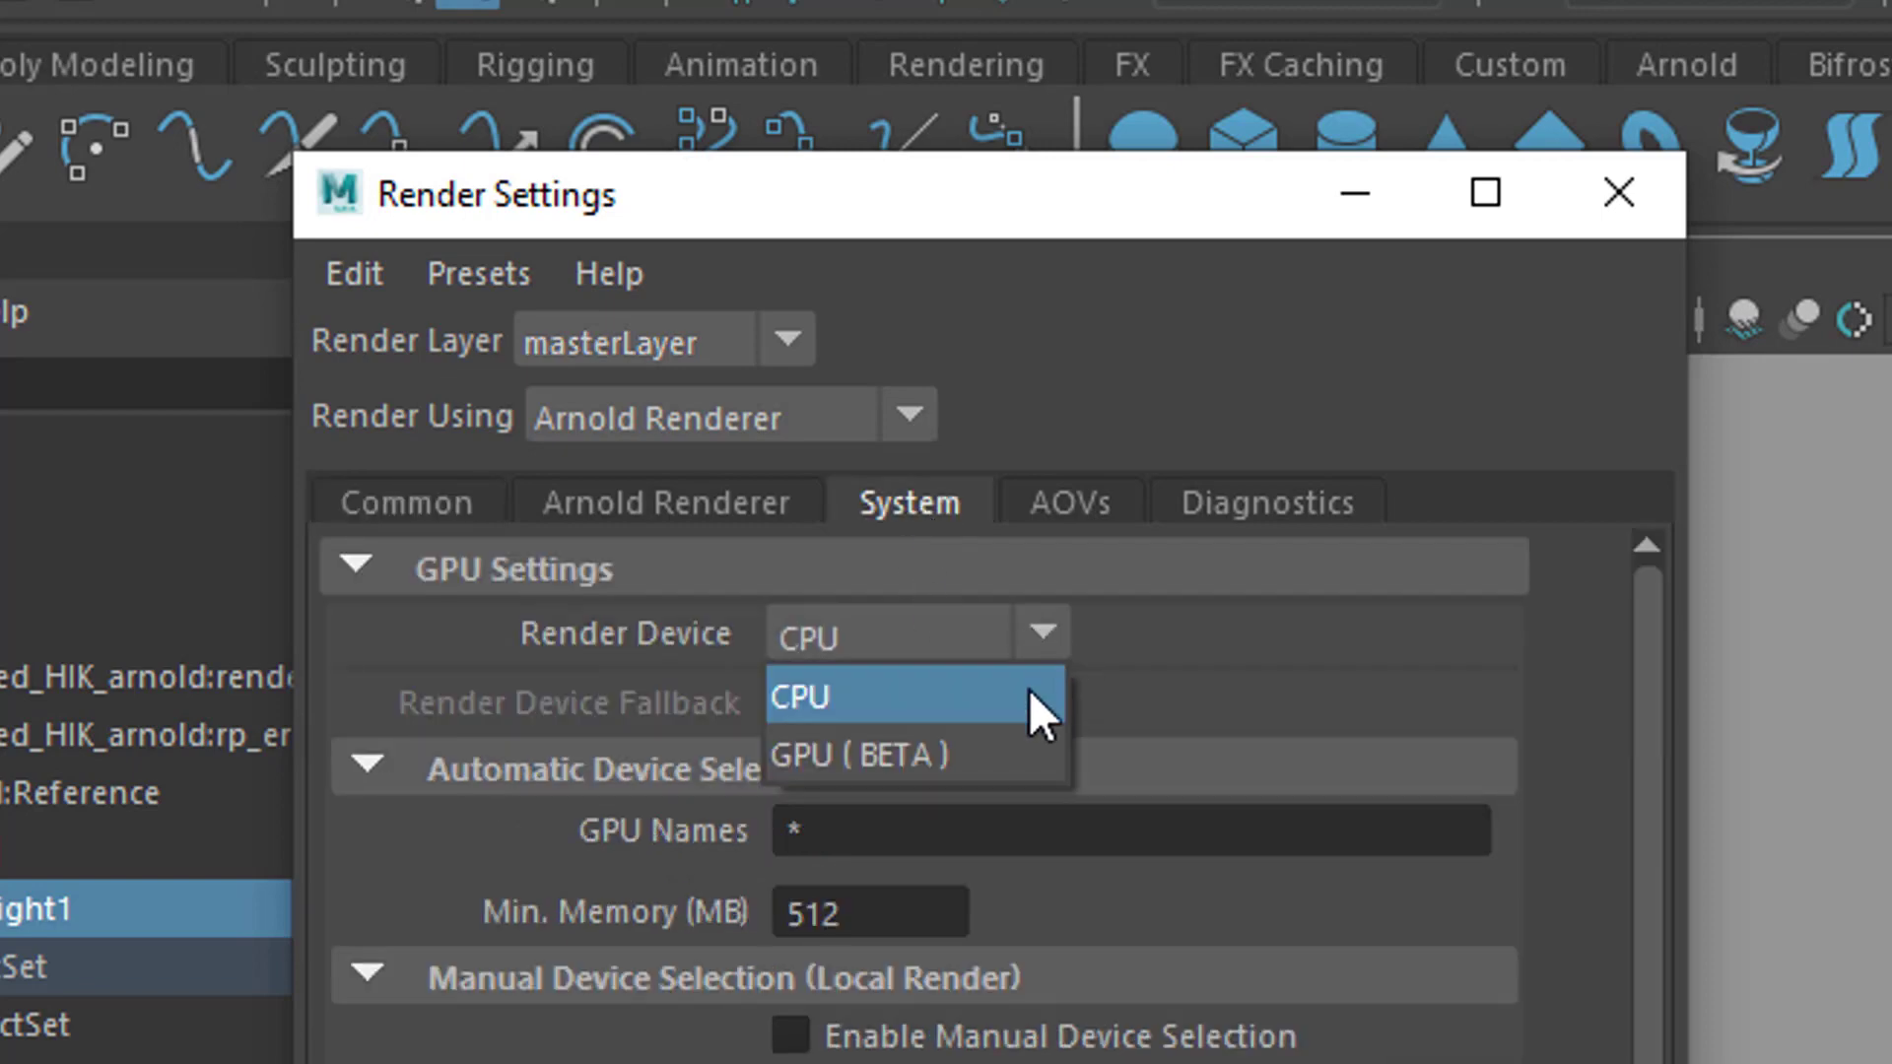
{"action": "left_click", "coordinate": [978, 747]}
{"action": "left_click", "coordinate": [1618, 203]}
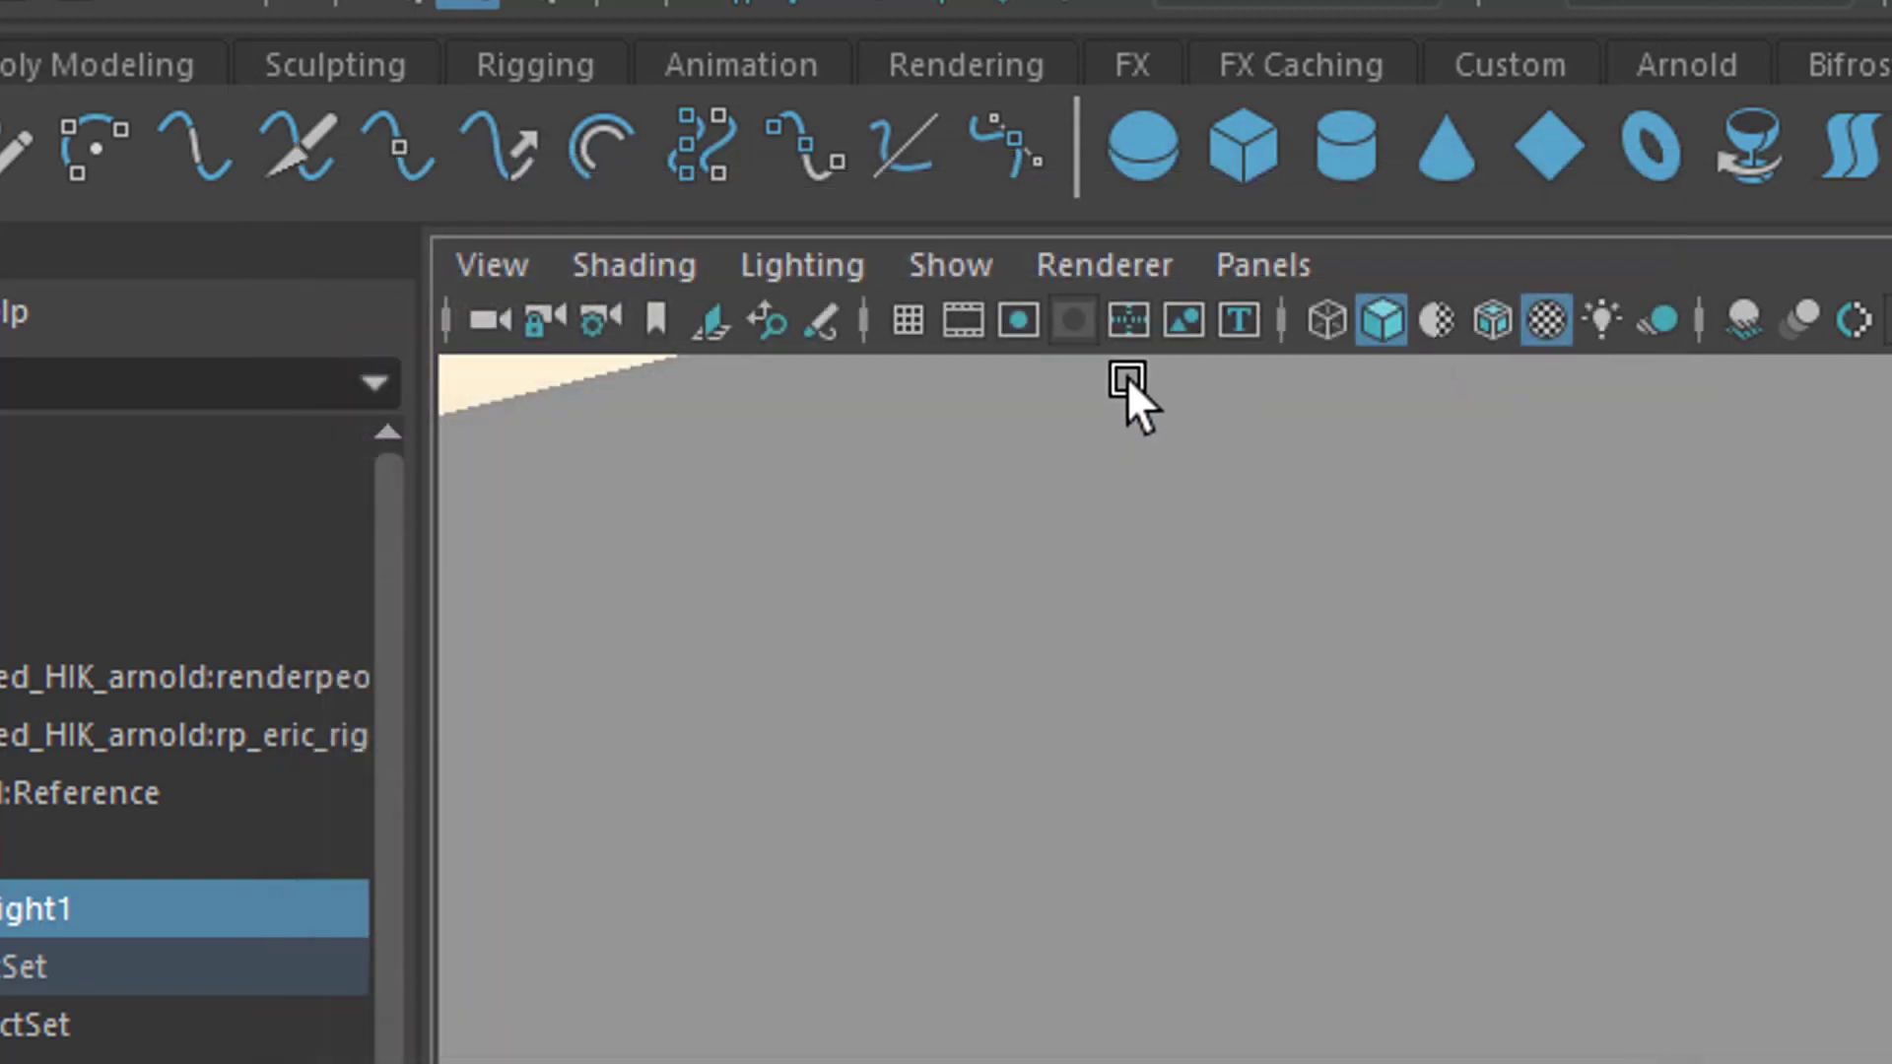
{"action": "left_click", "coordinate": [1108, 268]}
{"action": "left_click", "coordinate": [1182, 429]}
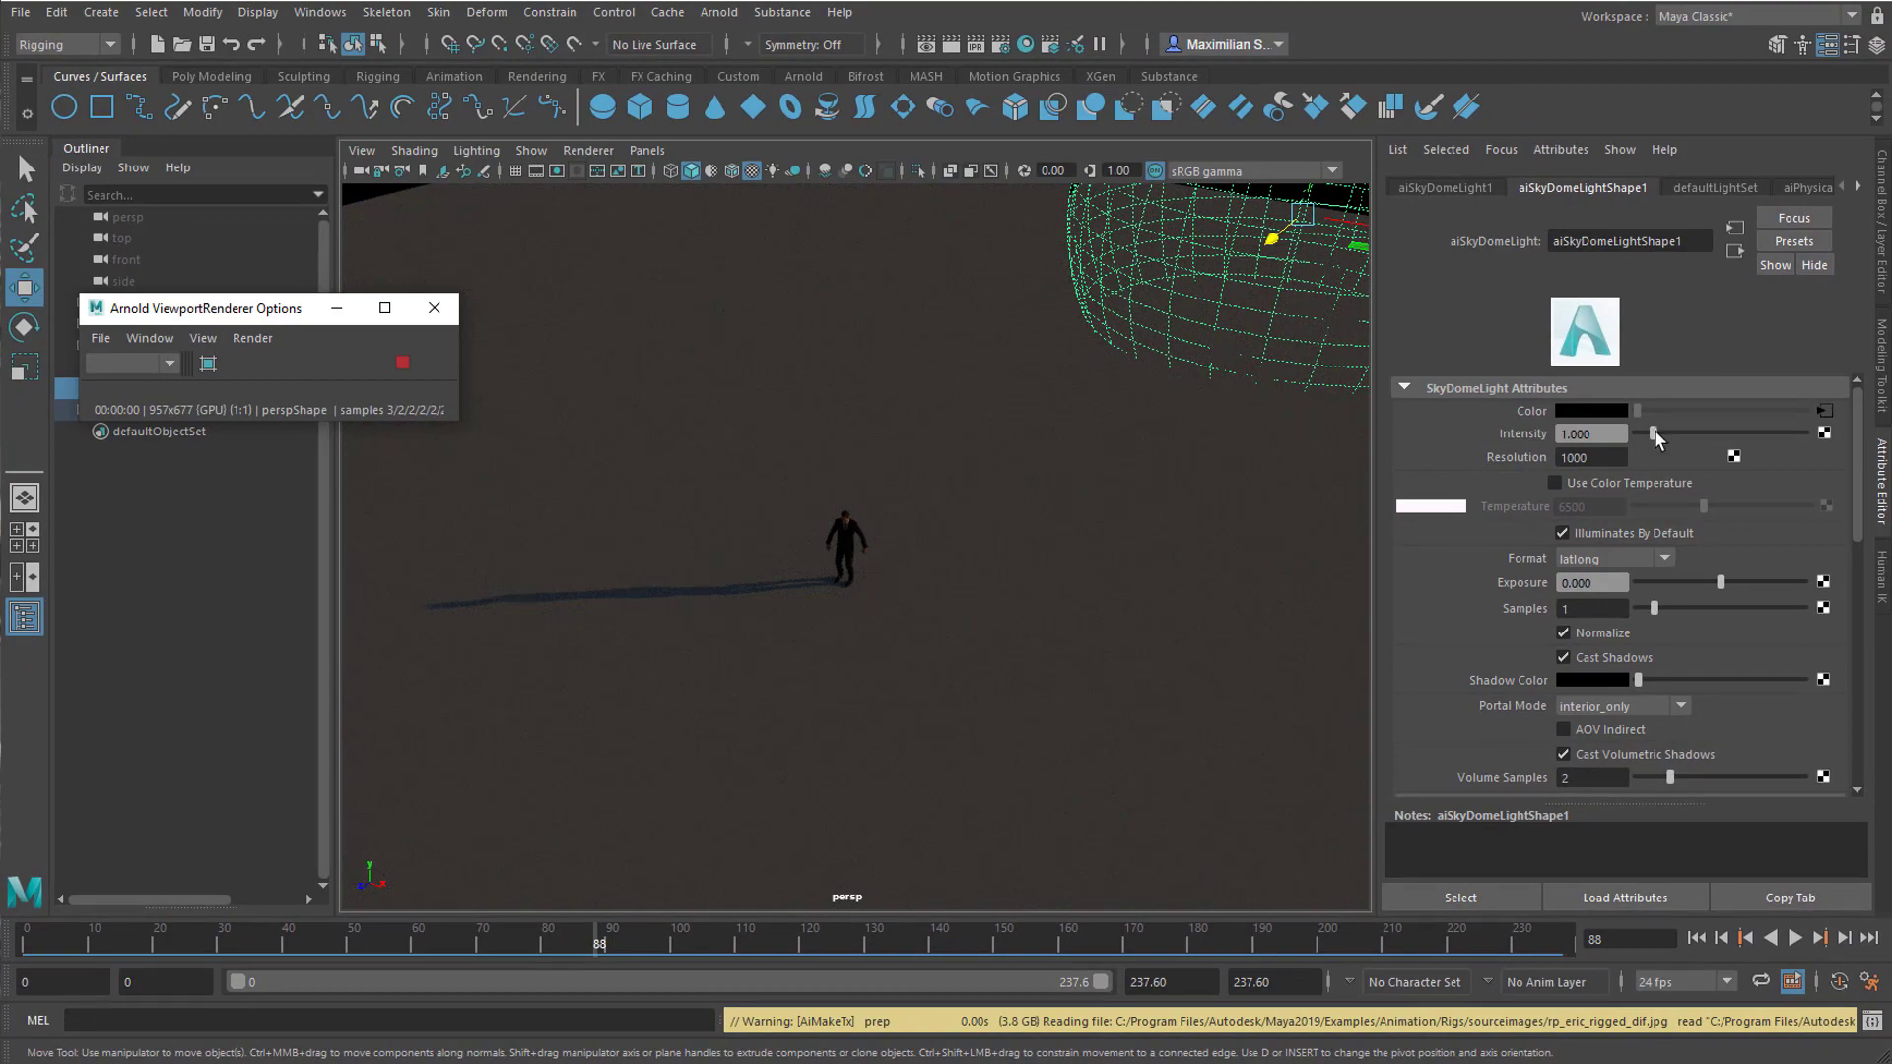
Step: Raise the sky dome light's intensity to about 3.871 and move the light across the ground close to the character
{"action": "left_click_drag", "start_coordinate": [1655, 434], "coordinate": [1721, 438]}
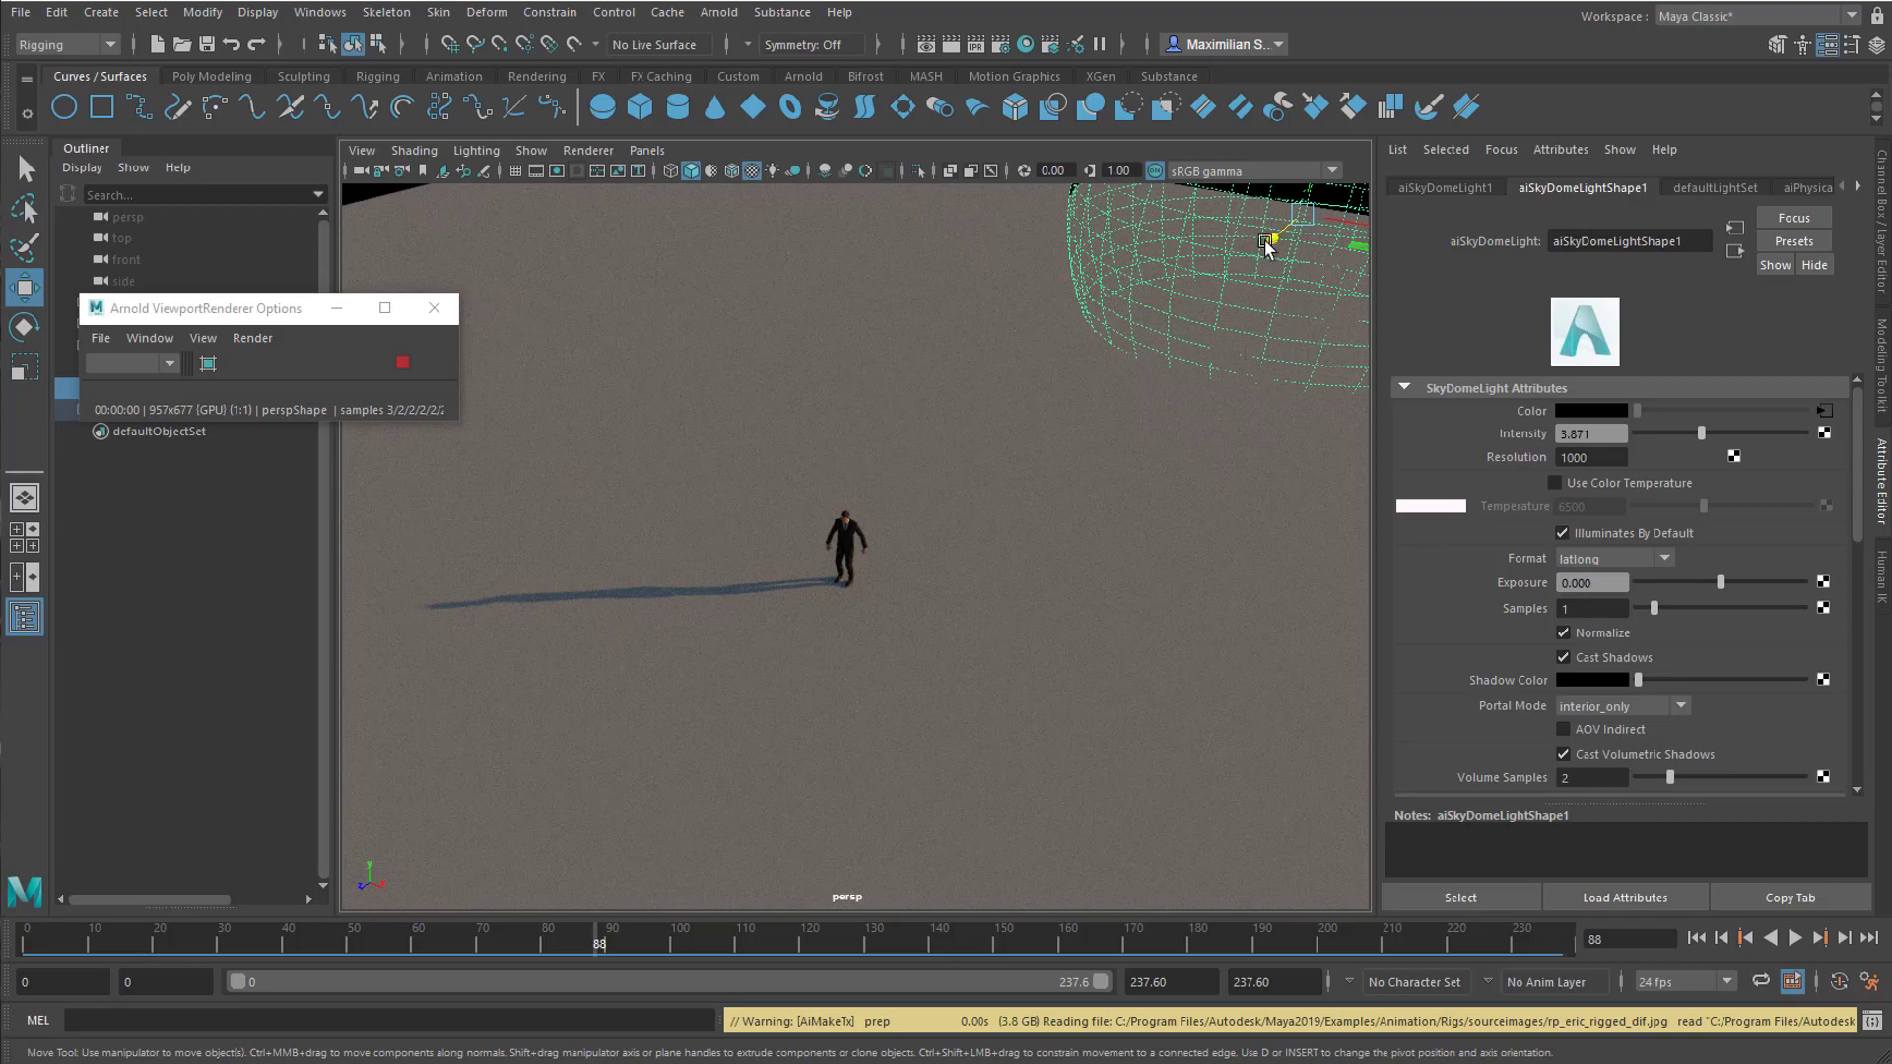
{"action": "left_click_drag", "start_coordinate": [1270, 240], "coordinate": [1063, 616]}
{"action": "left_click_drag", "start_coordinate": [1035, 547], "coordinate": [1082, 548]}
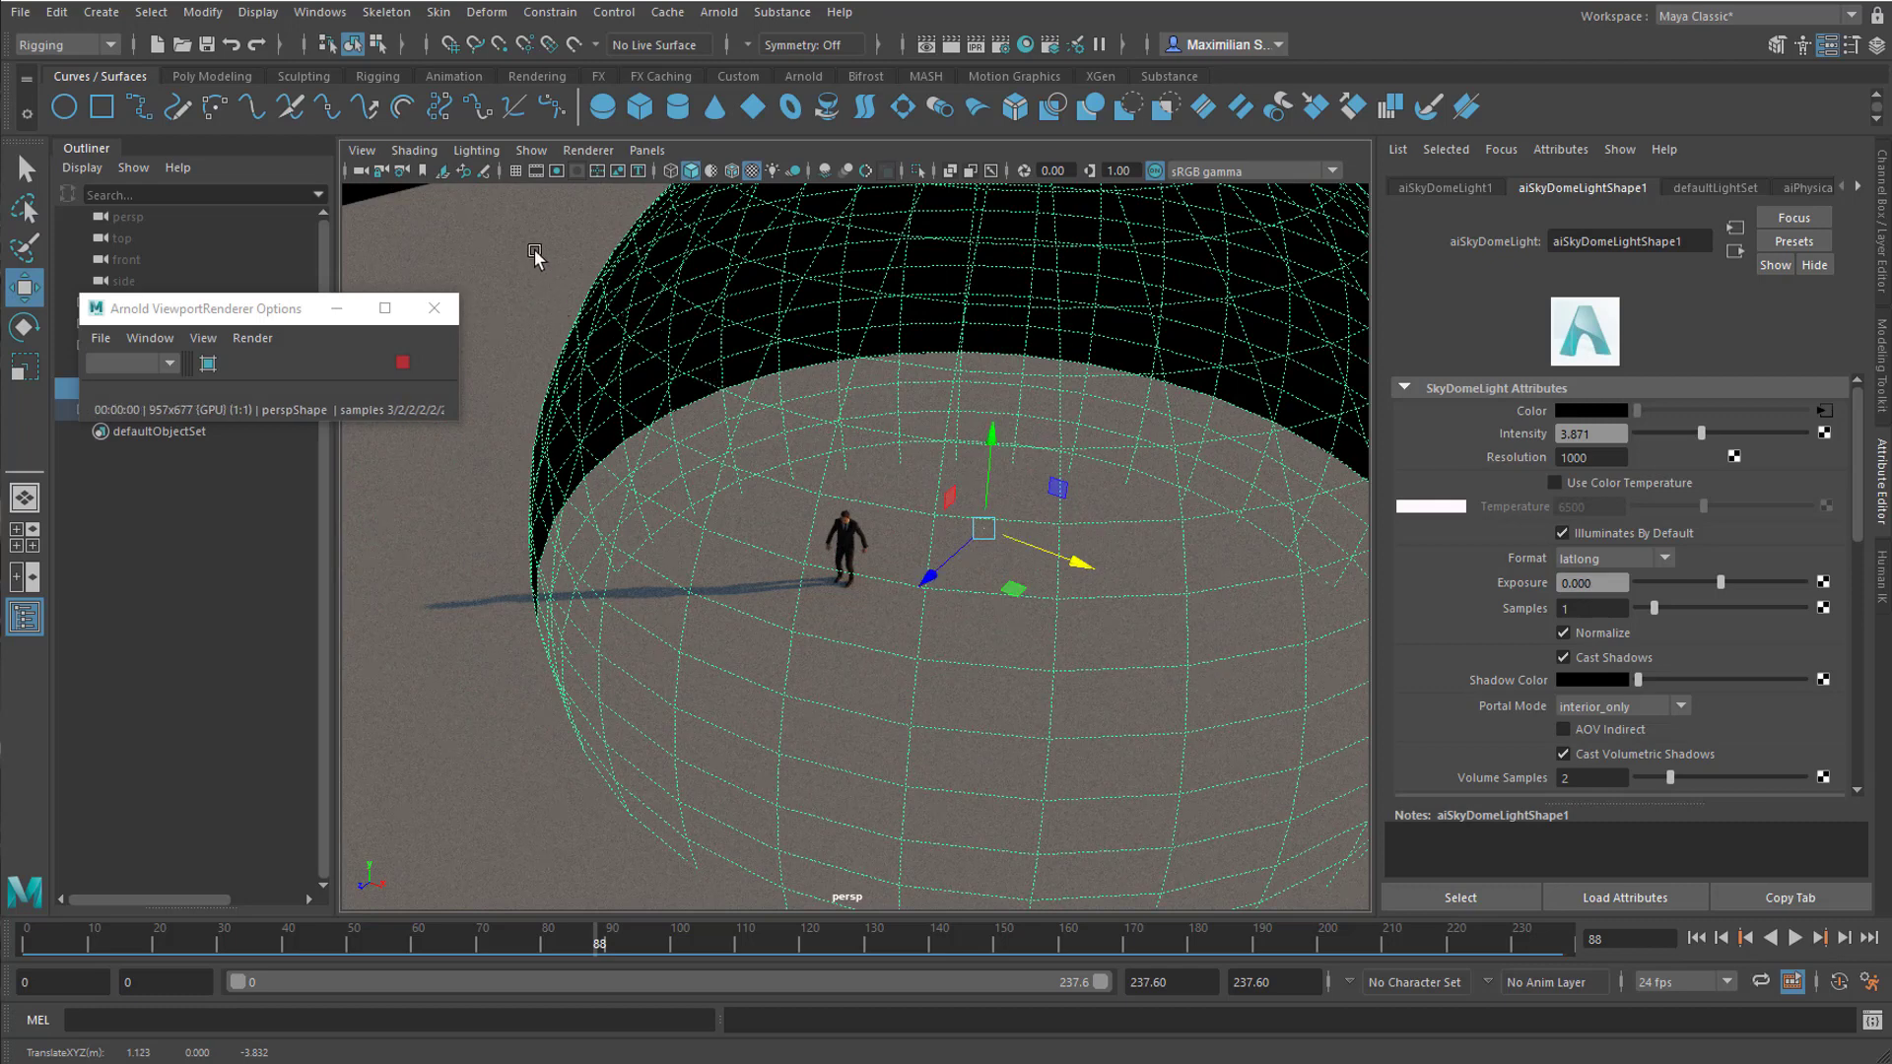
{"action": "key", "text": "ctrl+z"}
{"action": "key", "text": "ctrl+z"}
{"action": "key", "text": "ctrl+z"}
{"action": "key", "text": "ctrl+z"}
Step: Display the ground plane's control vertices and switch the perspective viewport's renderer from Arnold back to the regular shaded display
{"action": "right_click_drag", "start_coordinate": [700, 292], "coordinate": [630, 303]}
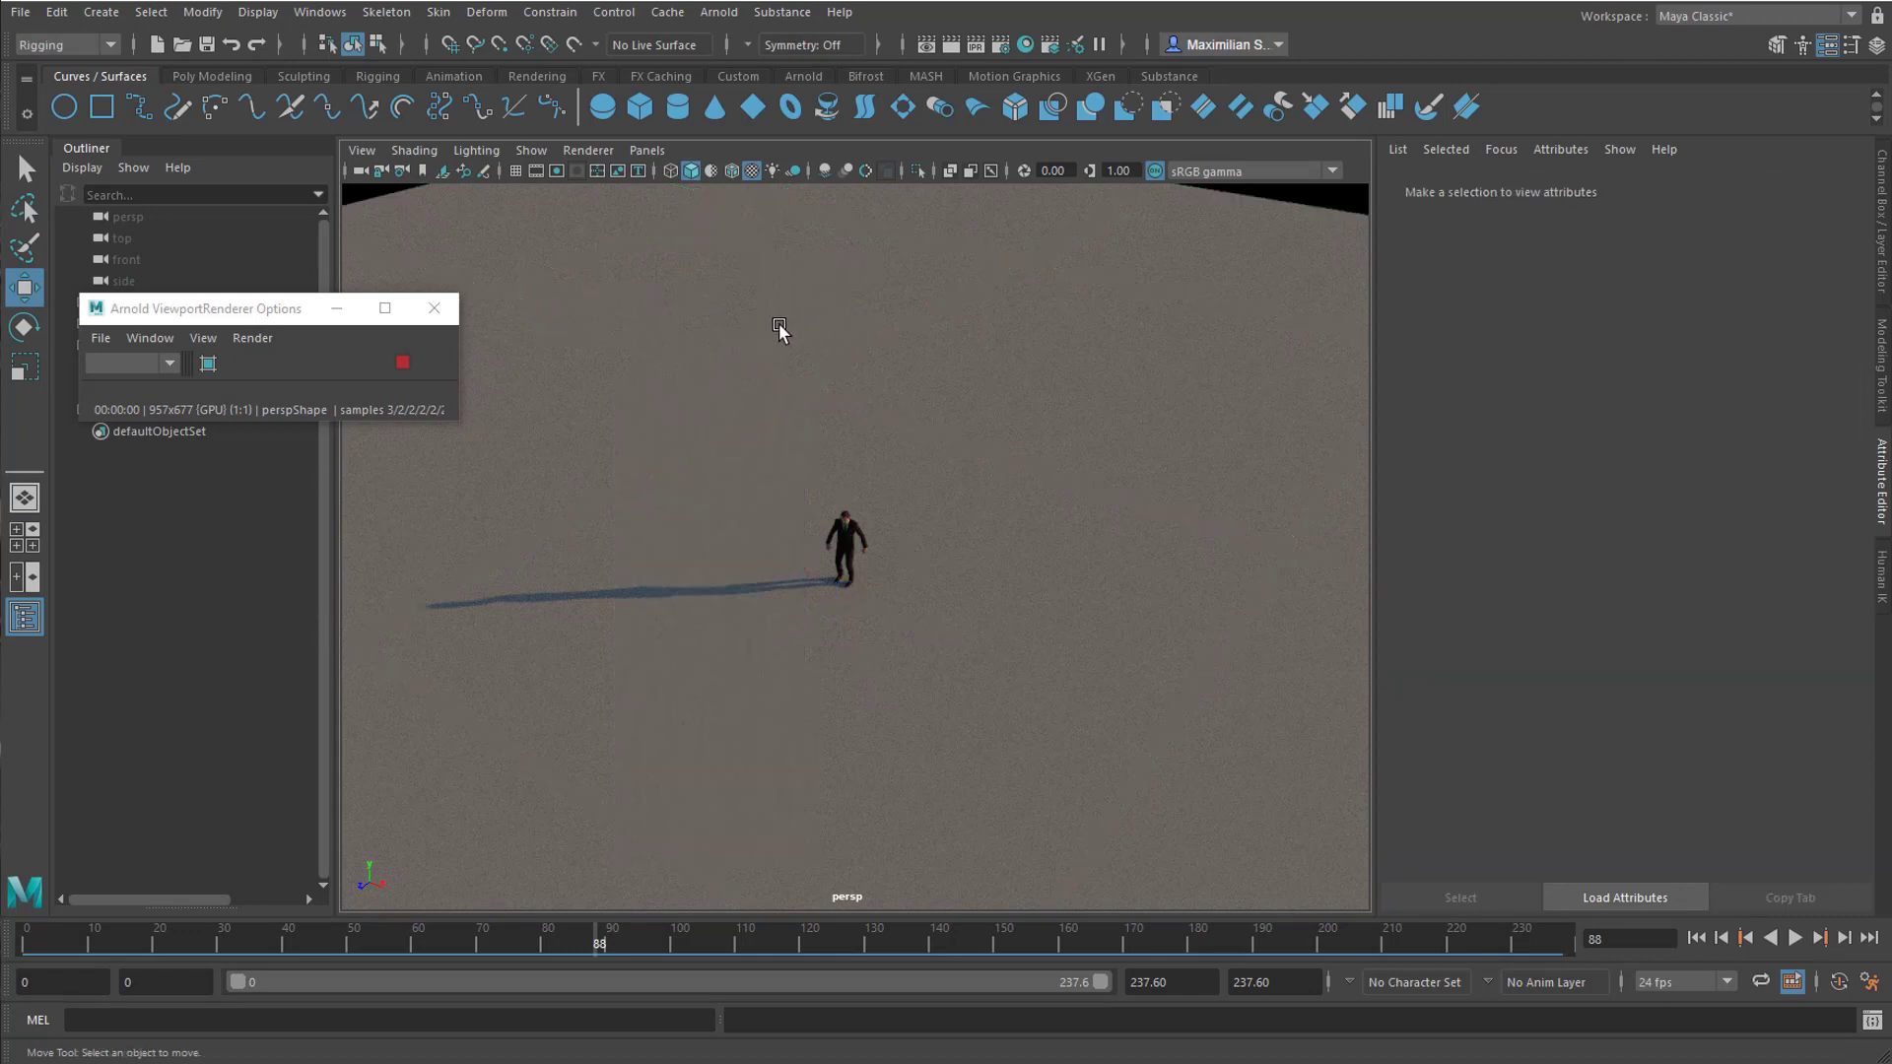
{"action": "left_click", "coordinate": [591, 151]}
{"action": "left_click", "coordinate": [611, 184]}
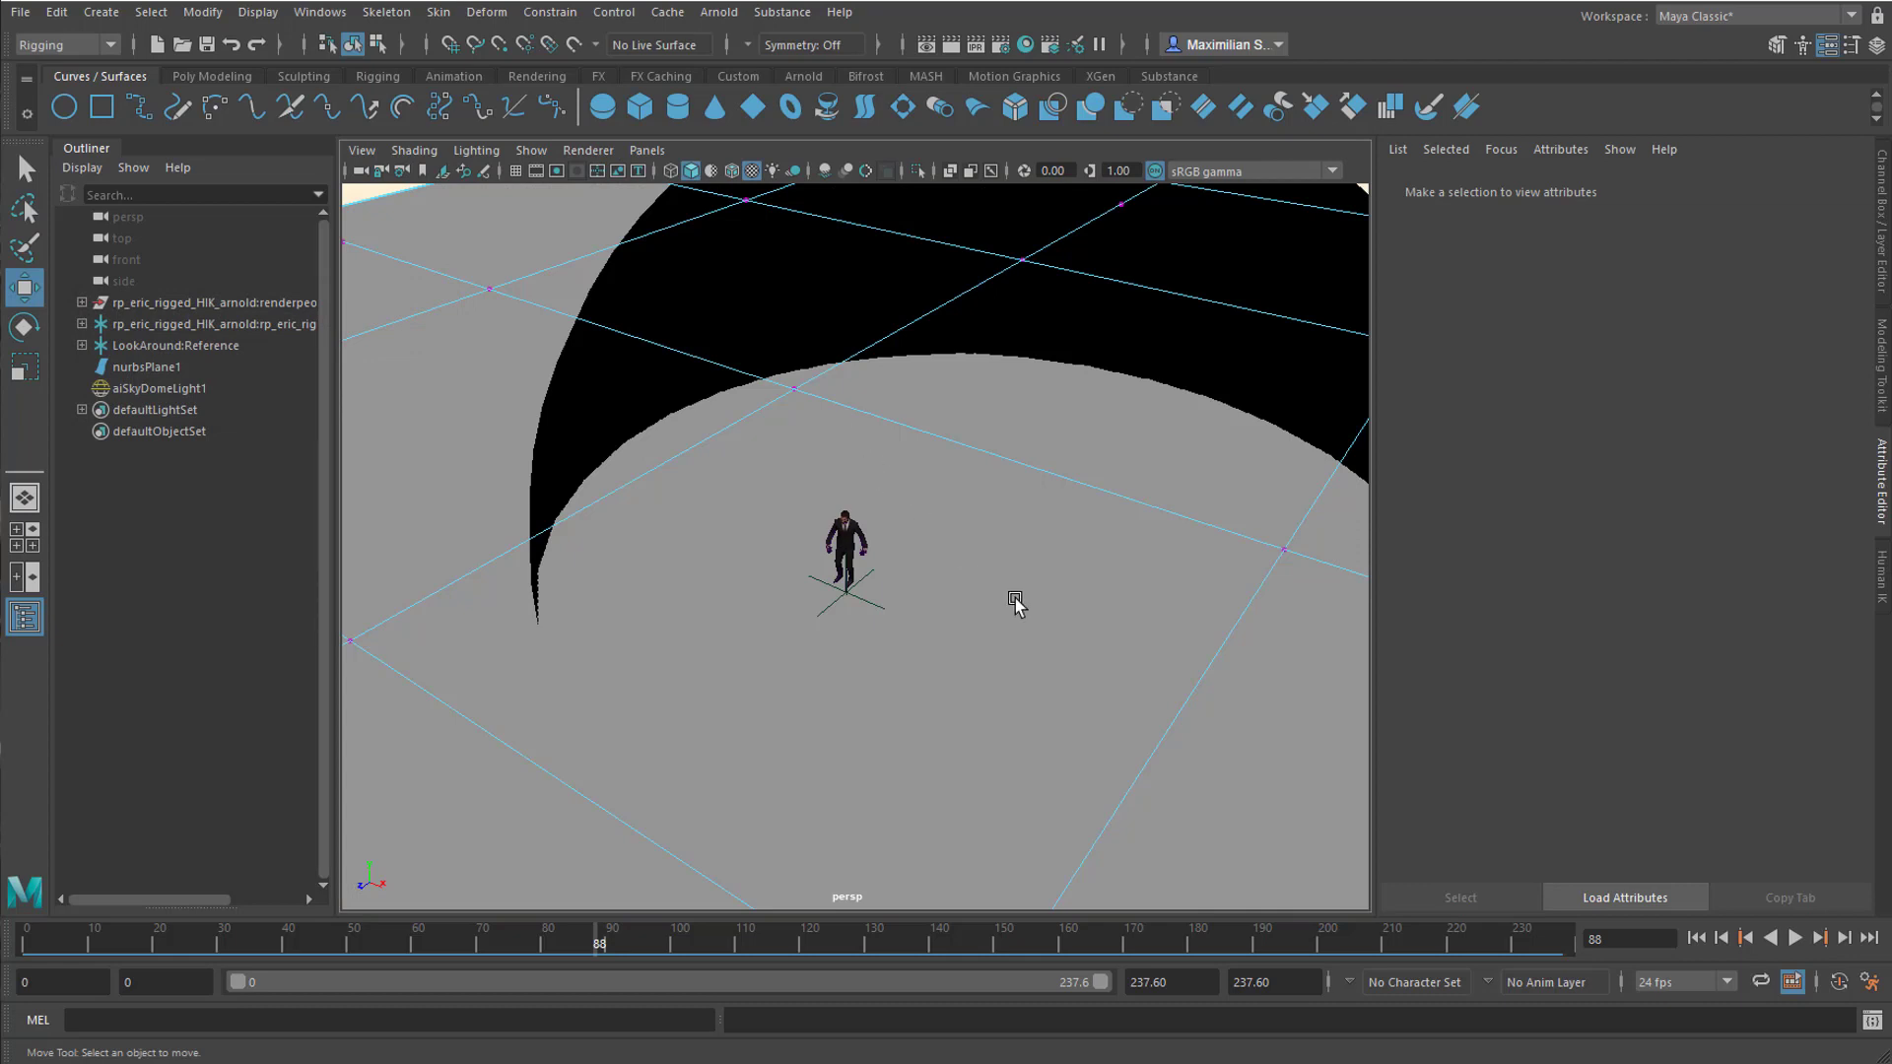
Step: Select the two outermost rows of control vertices along all four edges of the ground plane in the top view
{"action": "scroll", "coordinate": [1016, 639], "scroll_direction": "down", "scroll_amount": 8}
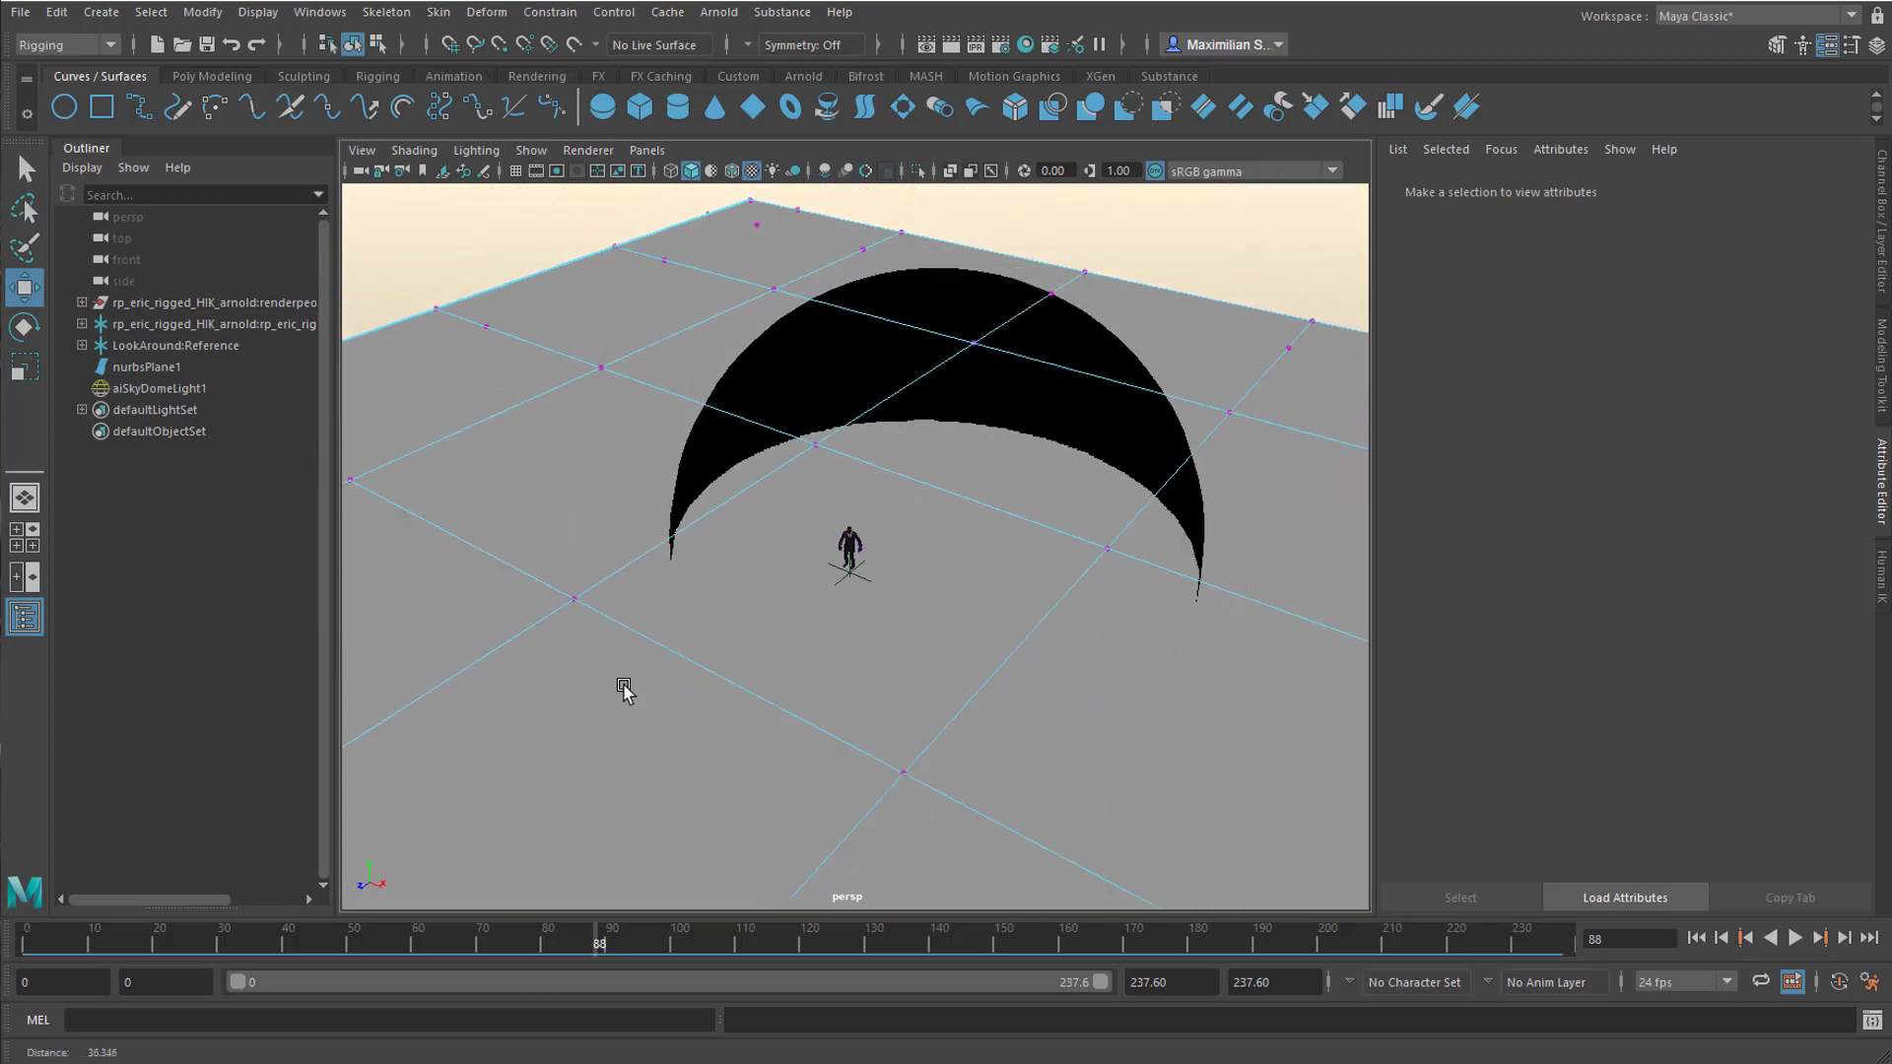
{"action": "scroll", "coordinate": [962, 667], "scroll_direction": "down", "scroll_amount": 1}
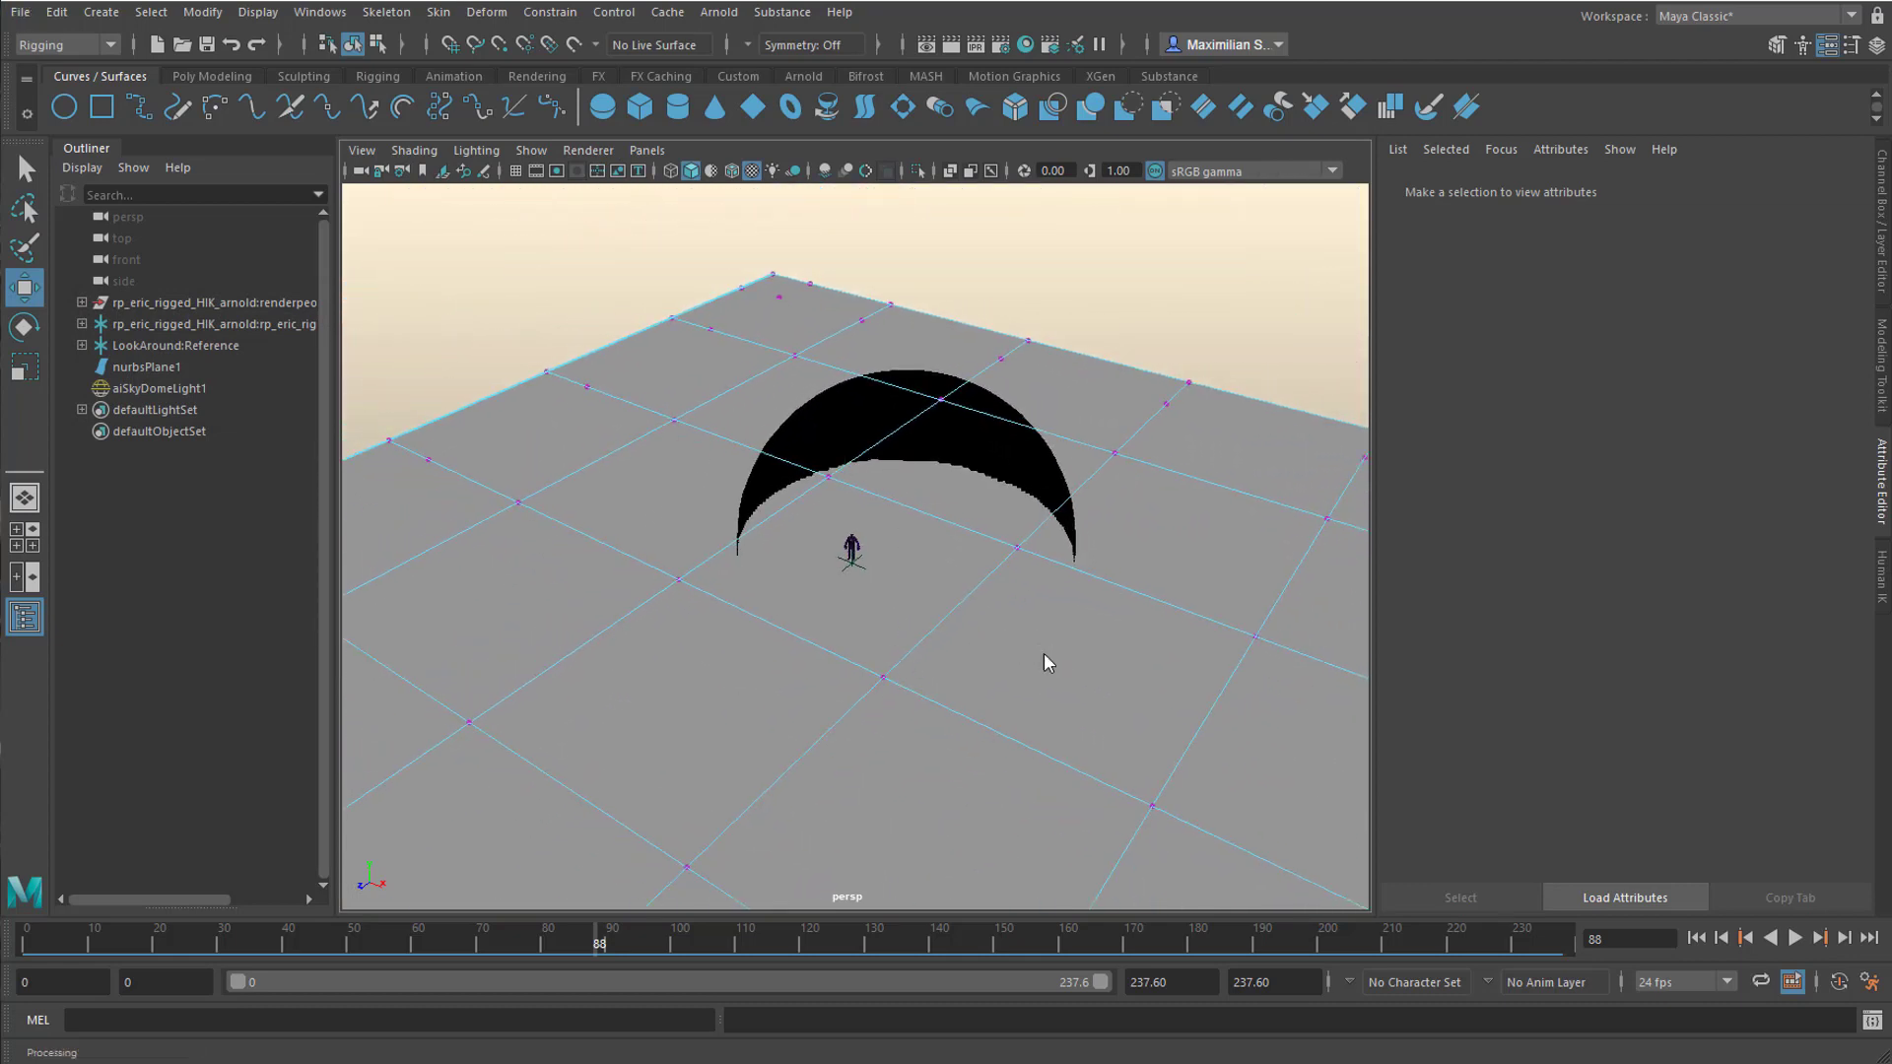
{"action": "key", "text": "space"}
{"action": "key", "text": "space"}
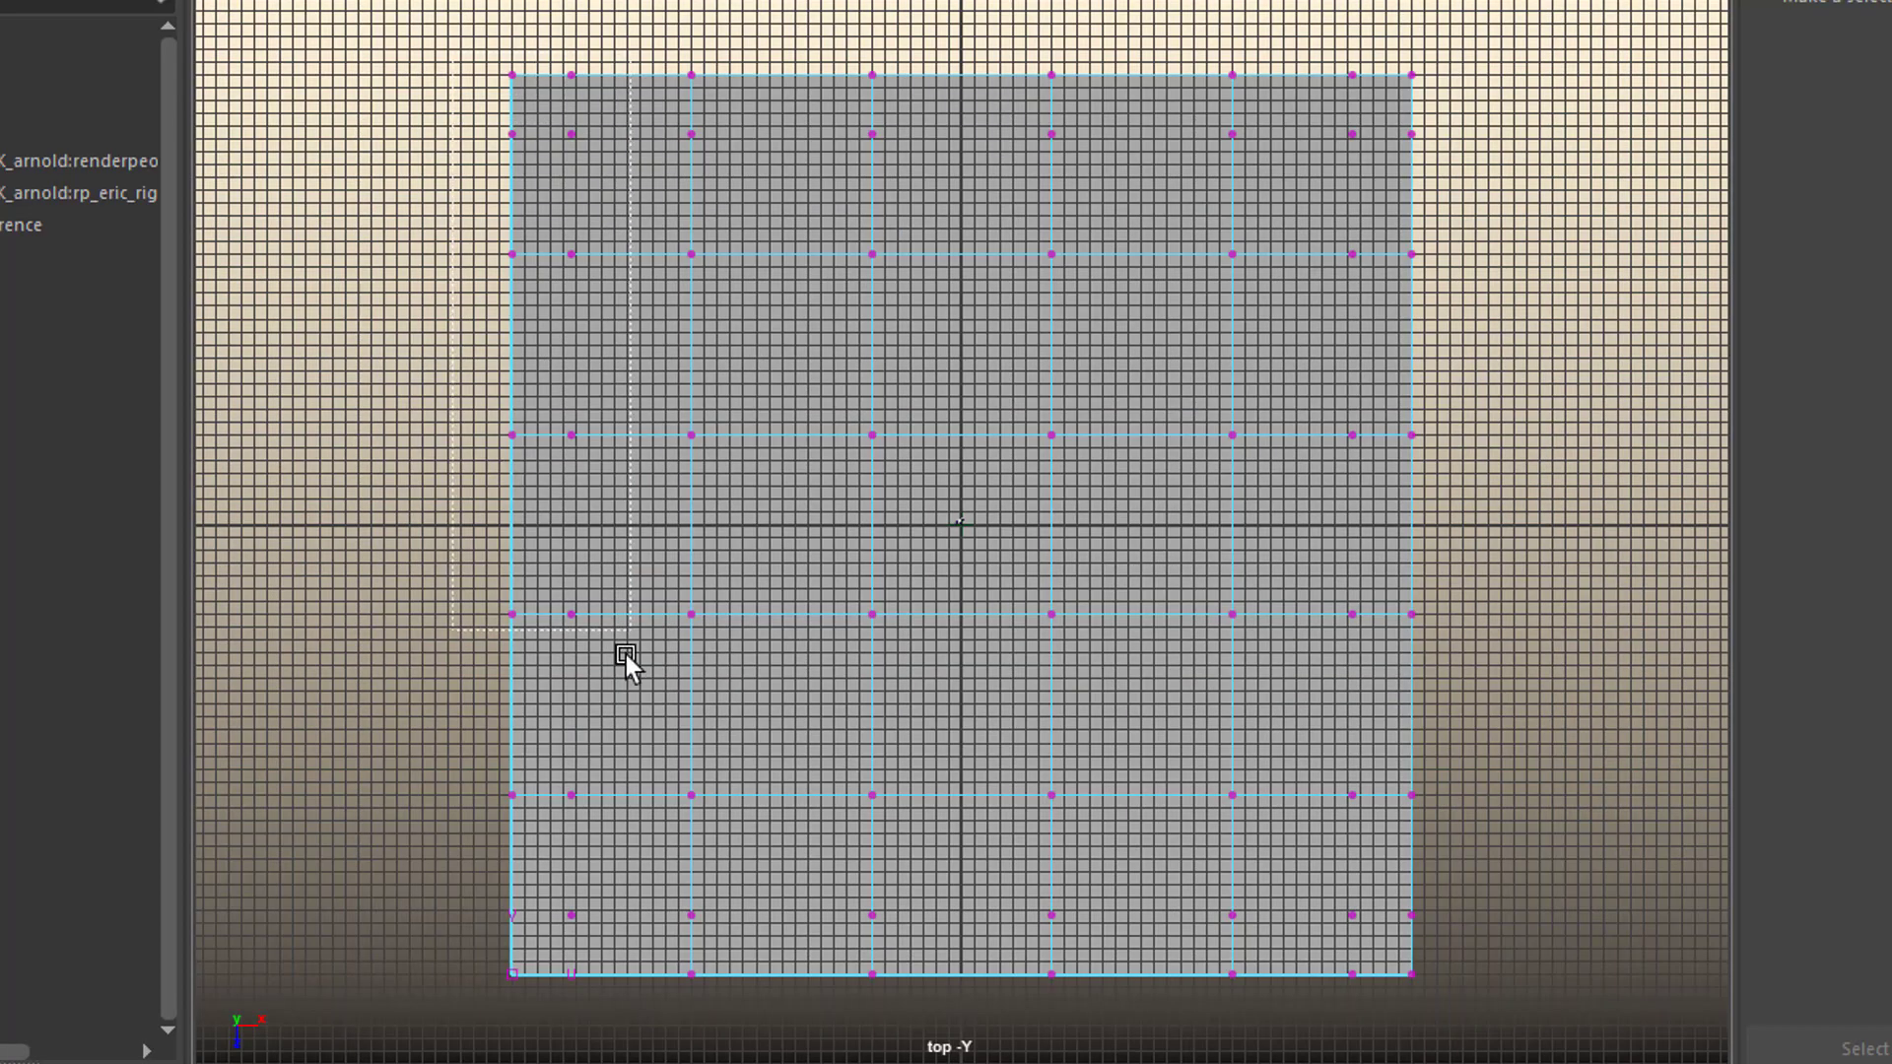
{"action": "left_click_drag", "start_coordinate": [456, 59], "coordinate": [597, 986]}
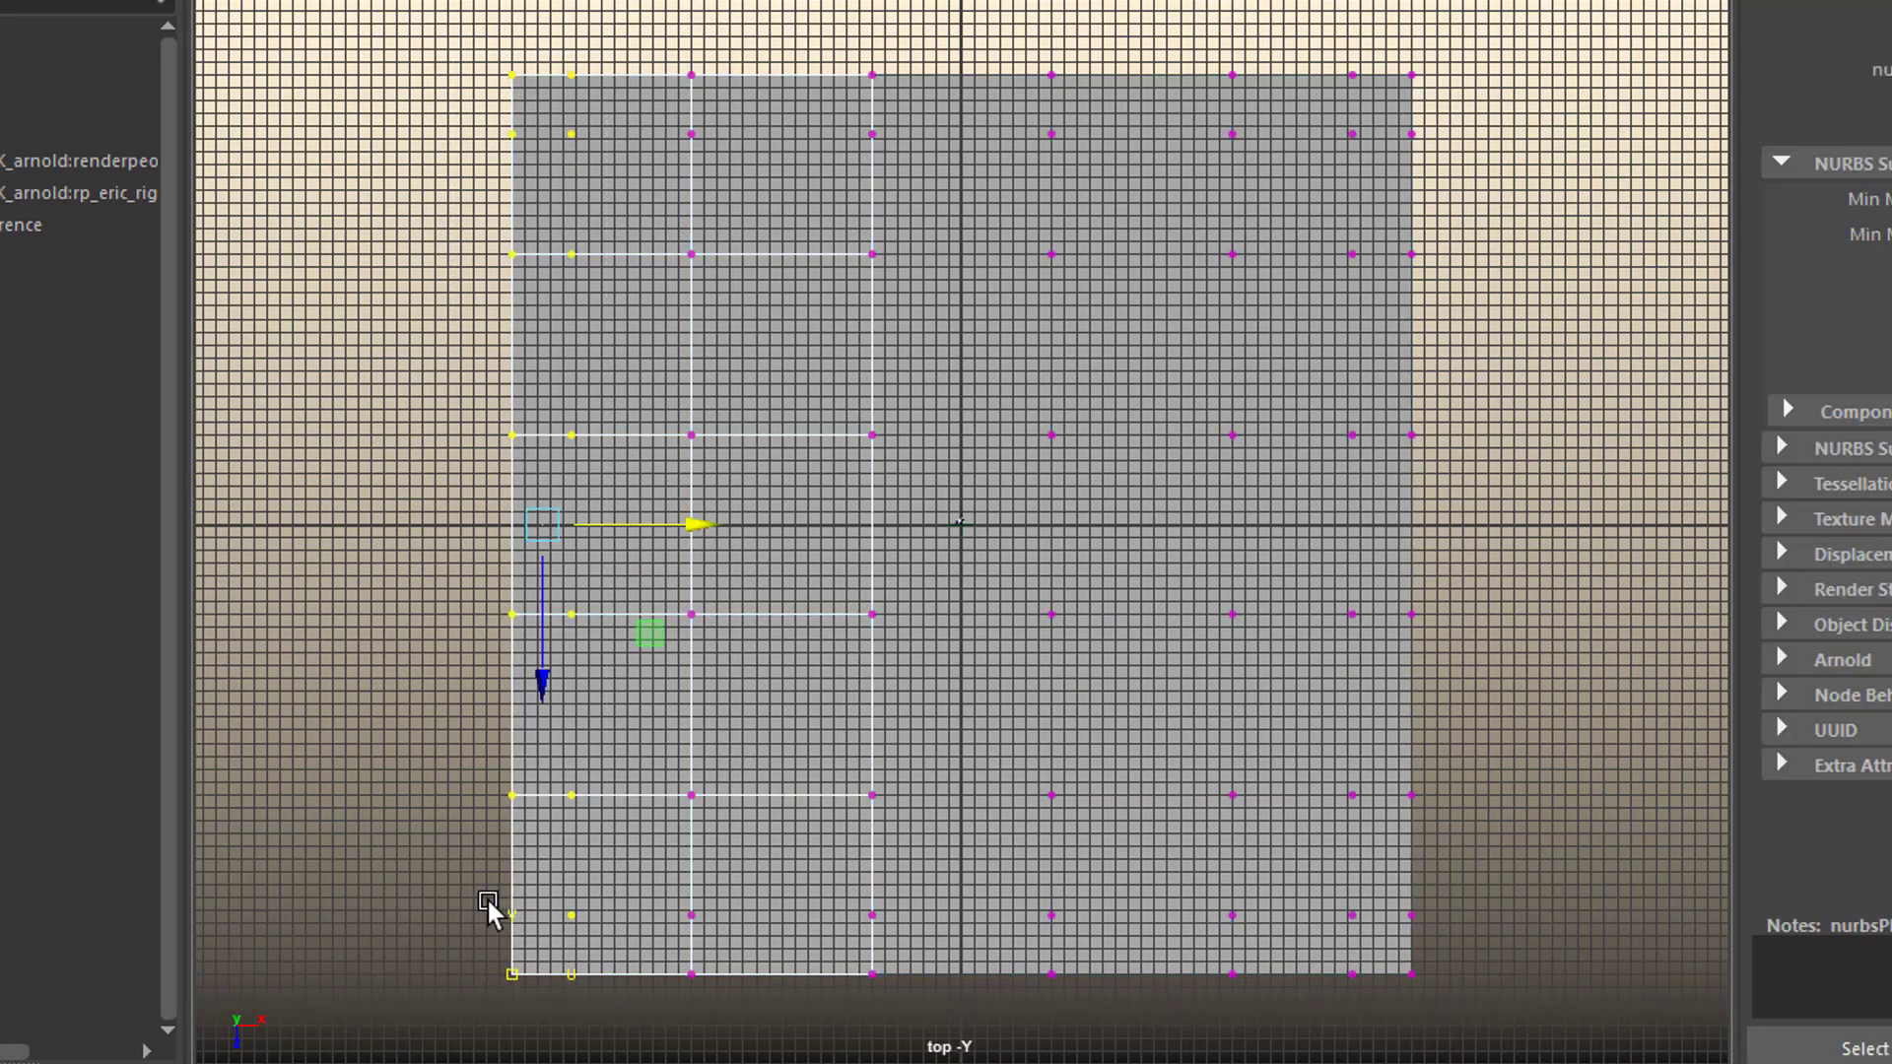
{"action": "left_click_drag", "start_coordinate": [660, 911], "coordinate": [1424, 1017], "text": "shift"}
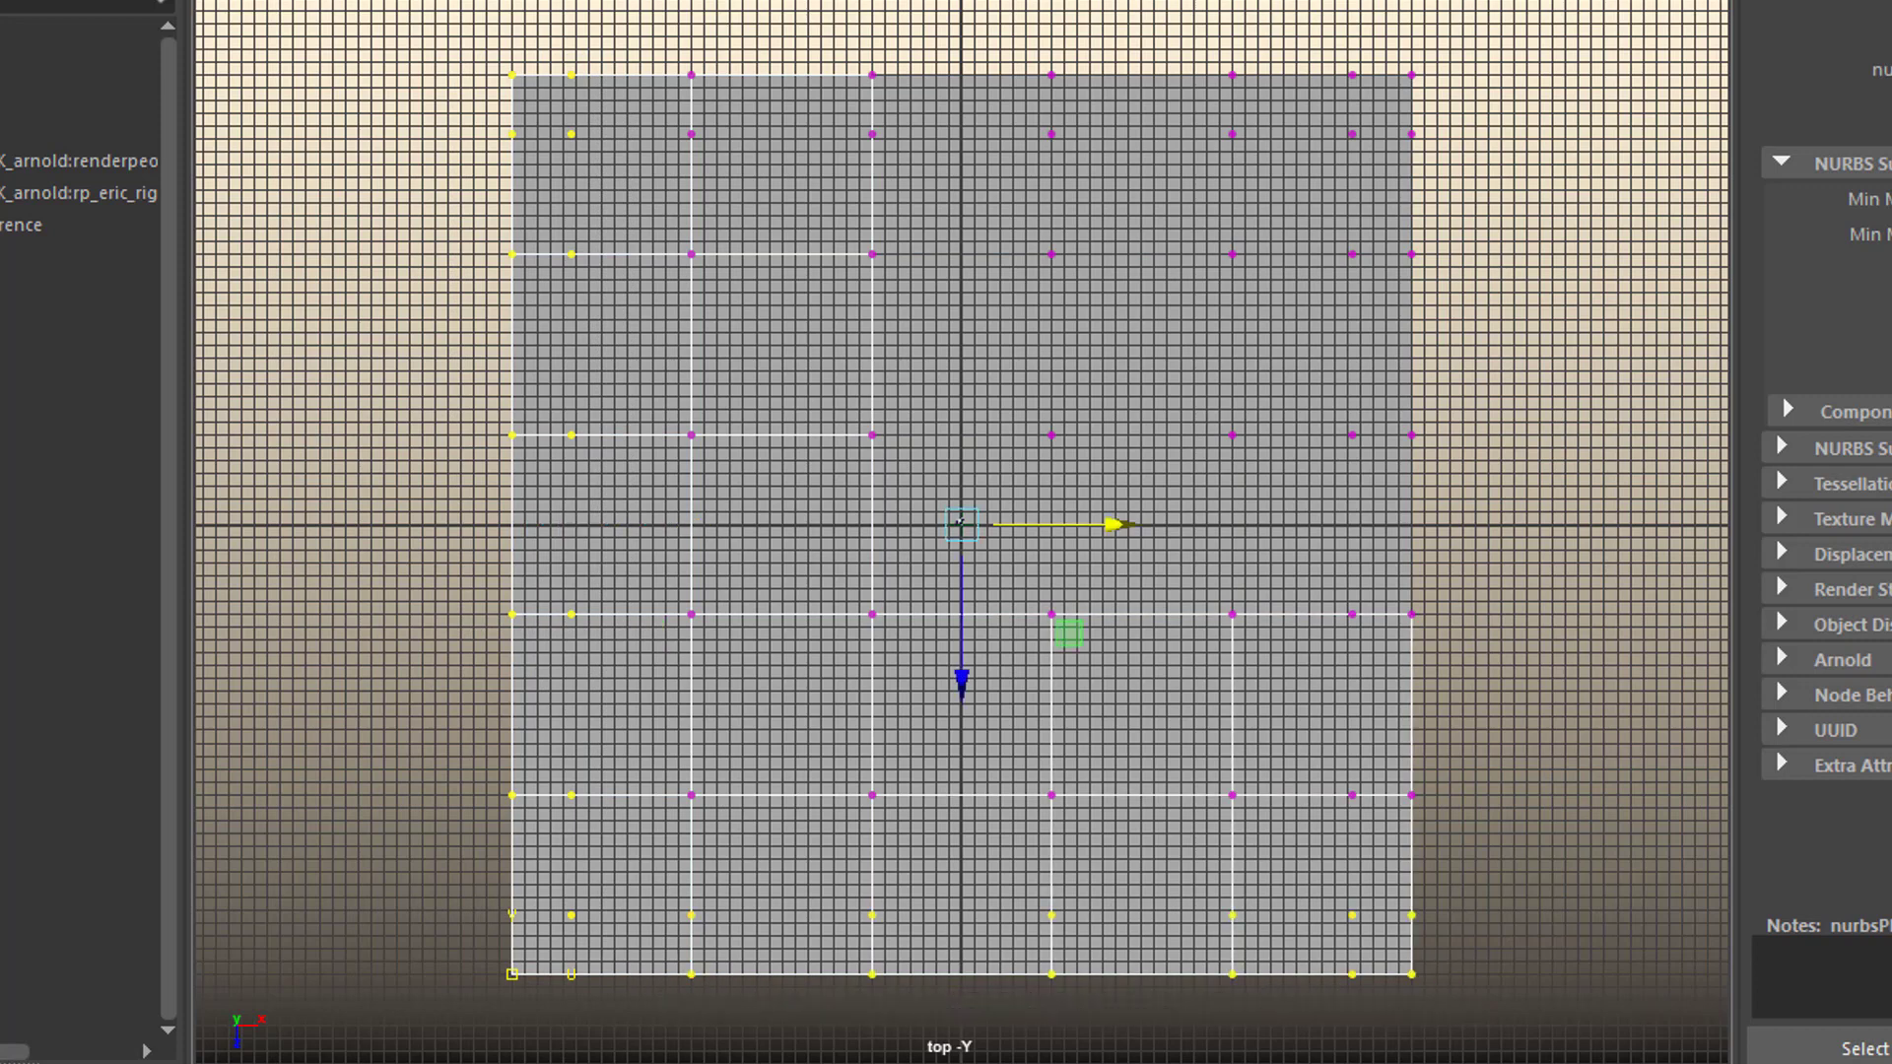
{"action": "left_click_drag", "start_coordinate": [1326, 54], "coordinate": [1509, 522], "text": "shift"}
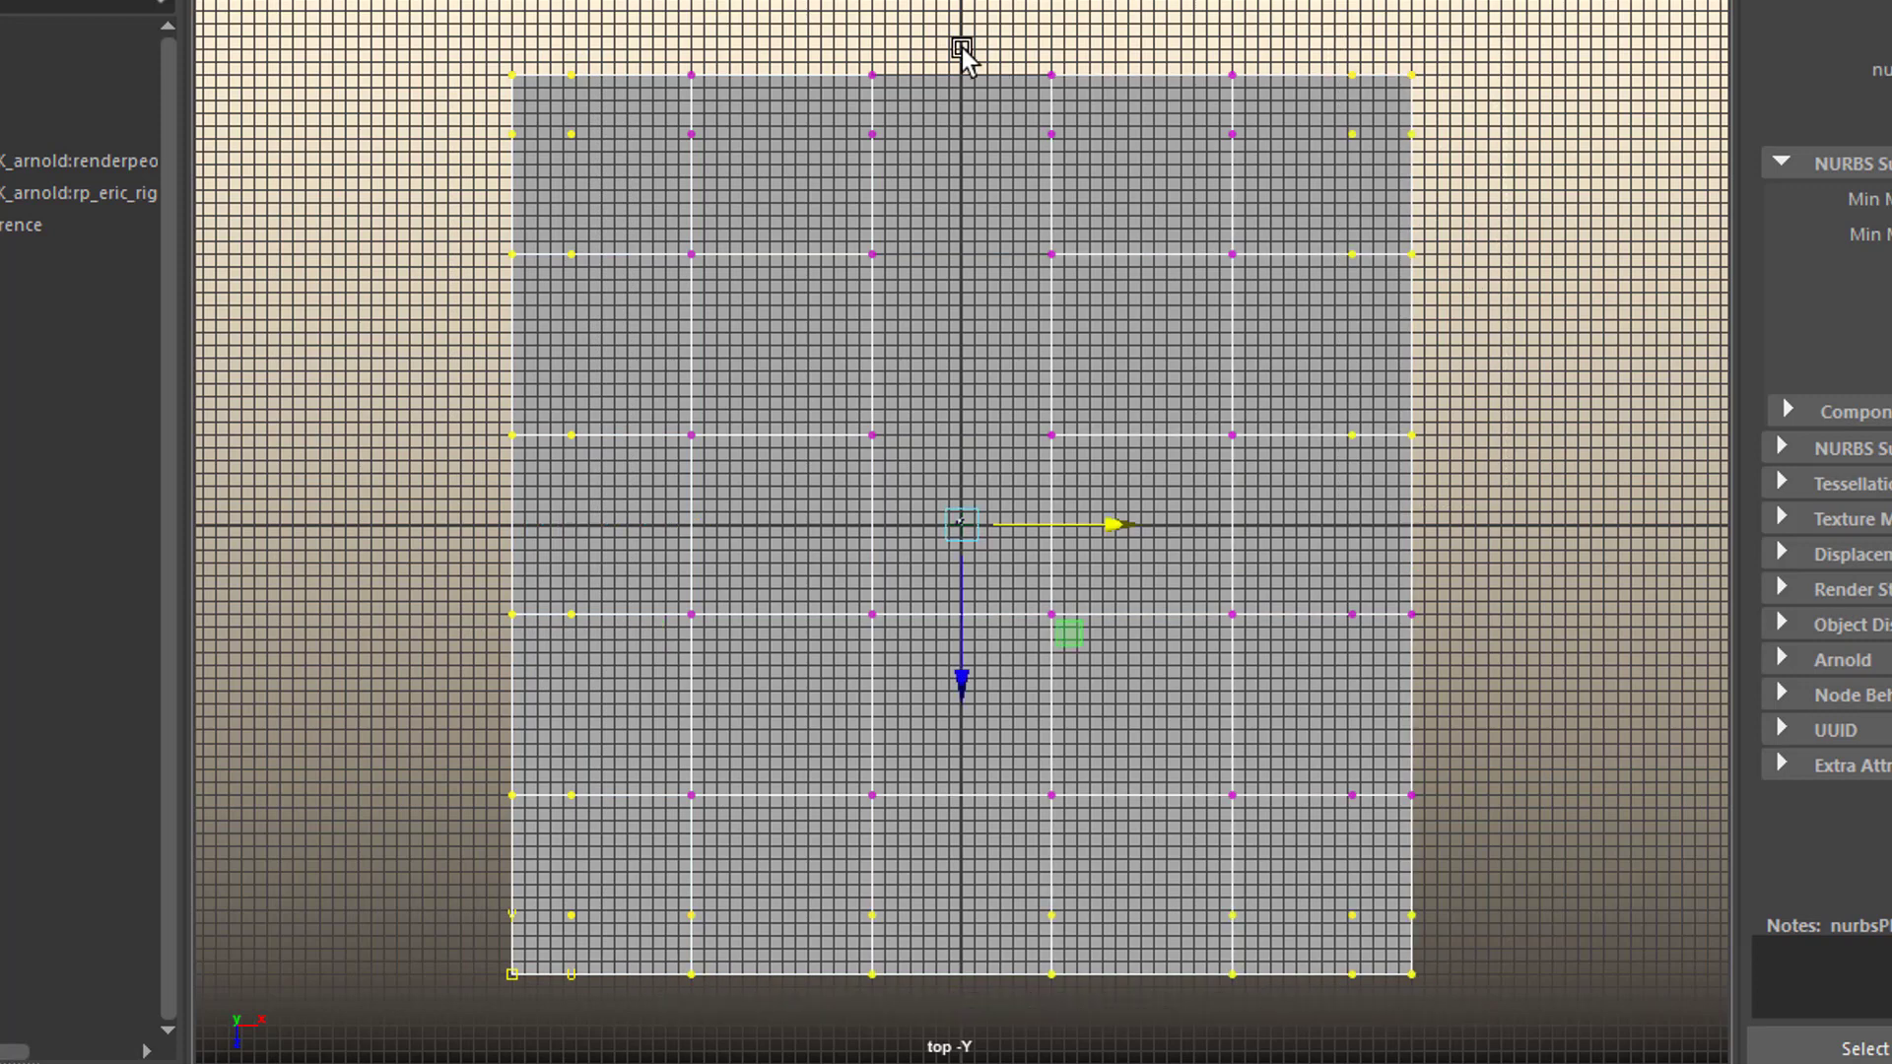
{"action": "left_click_drag", "start_coordinate": [929, 44], "coordinate": [1251, 182], "text": "shift"}
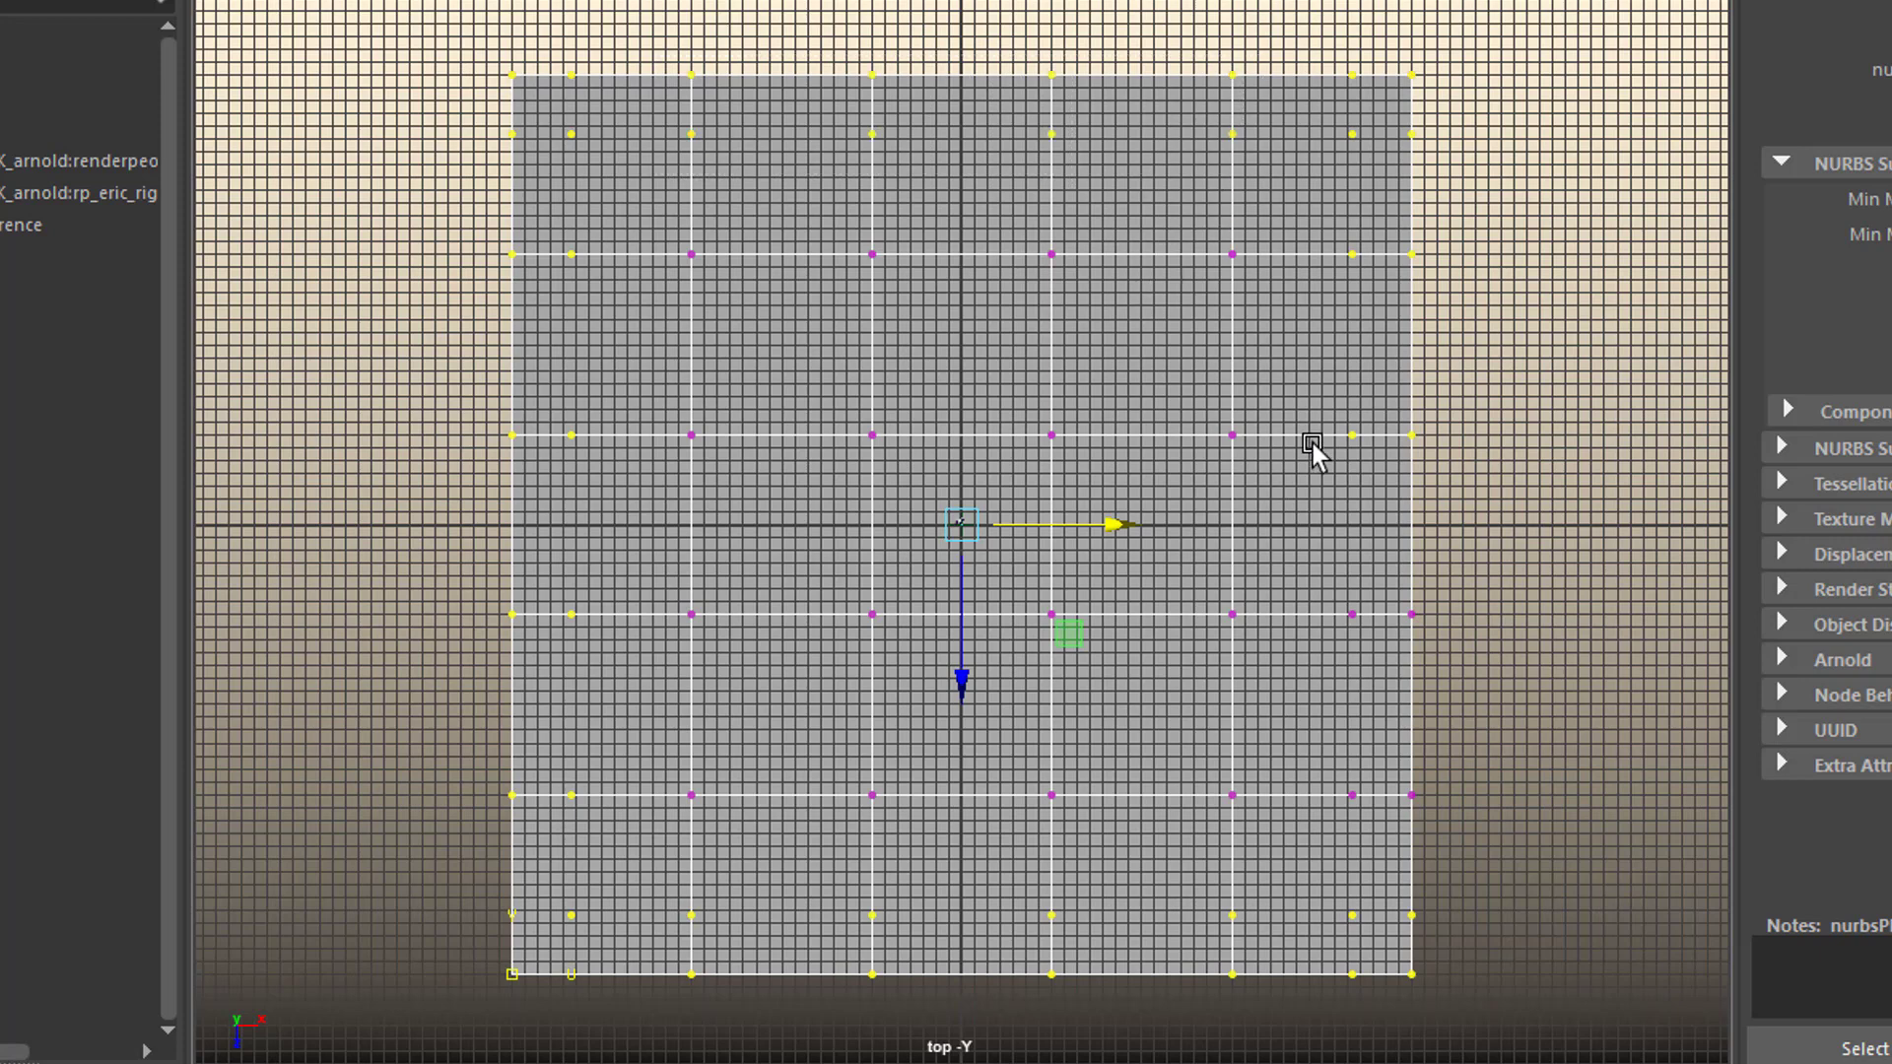
{"action": "key", "text": "space"}
{"action": "key", "text": "space"}
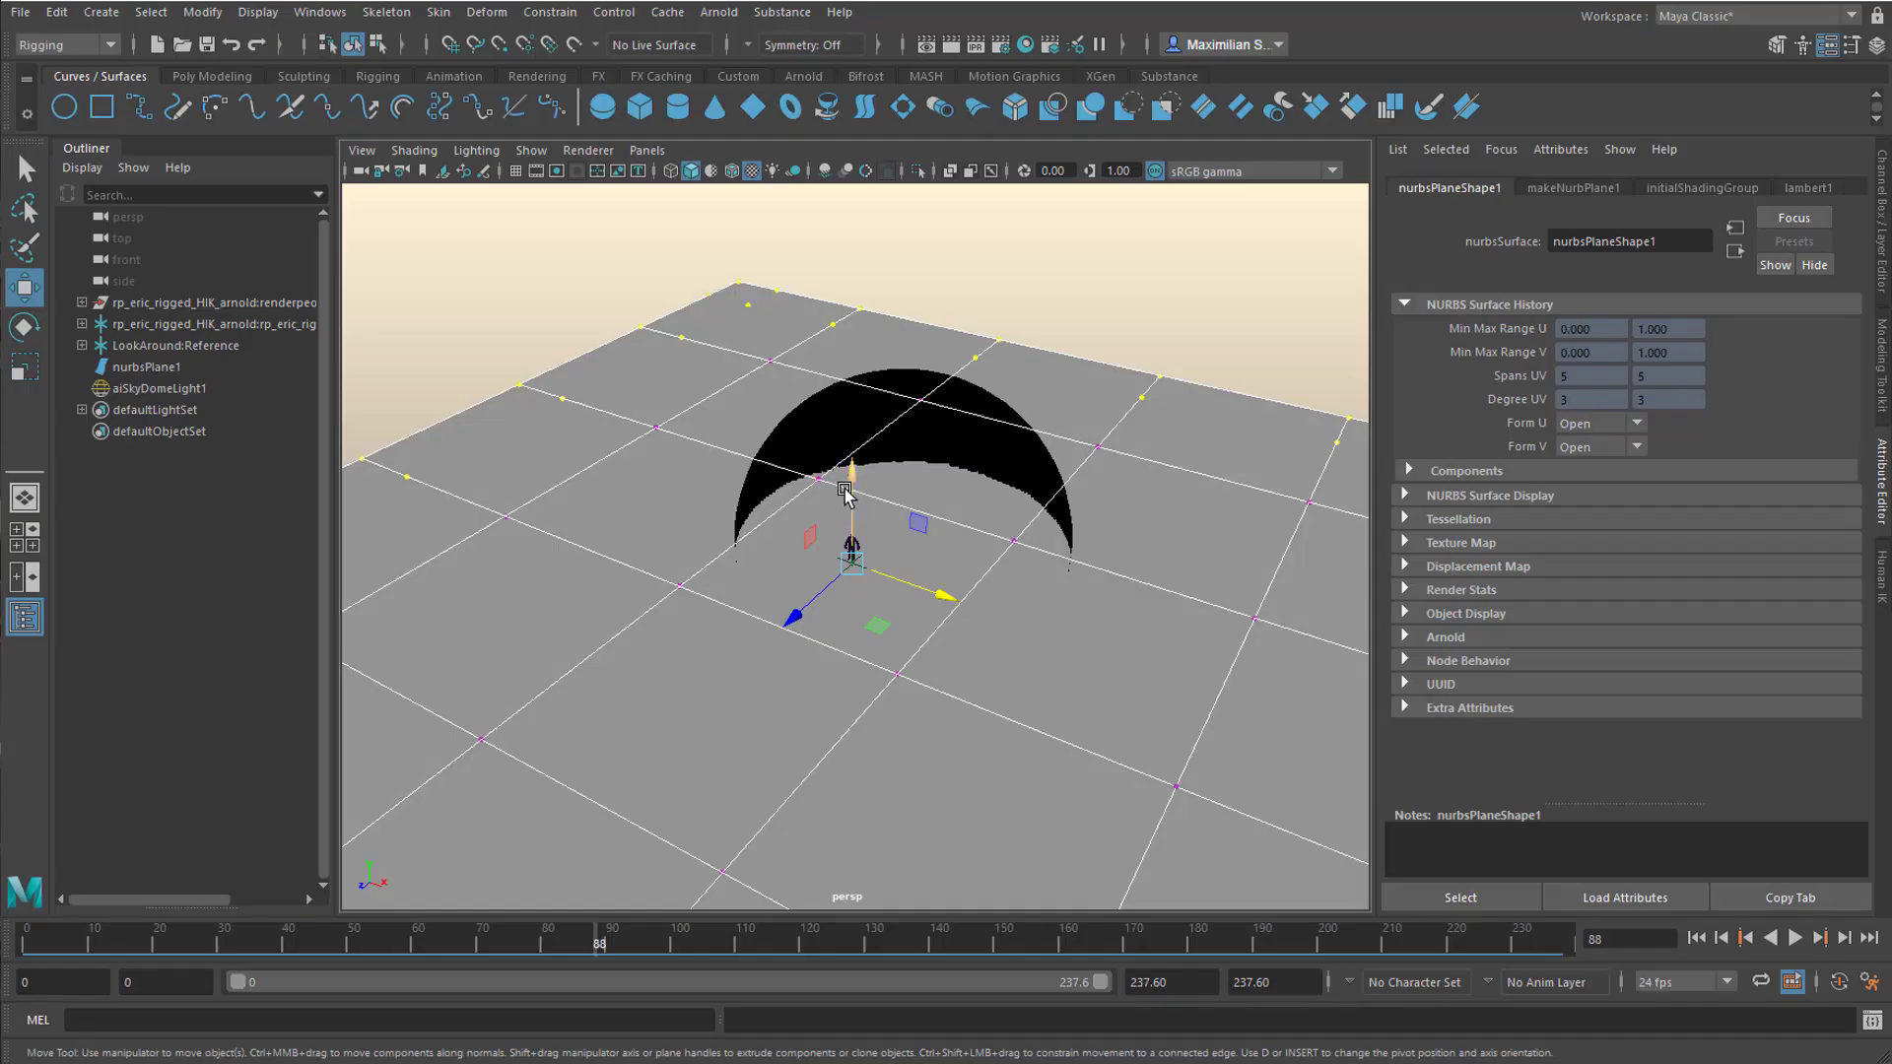
Step: Raise the selected border control vertices about 8.14 units along Y to form hills around the character
{"action": "left_click_drag", "start_coordinate": [980, 422], "coordinate": [981, 304]}
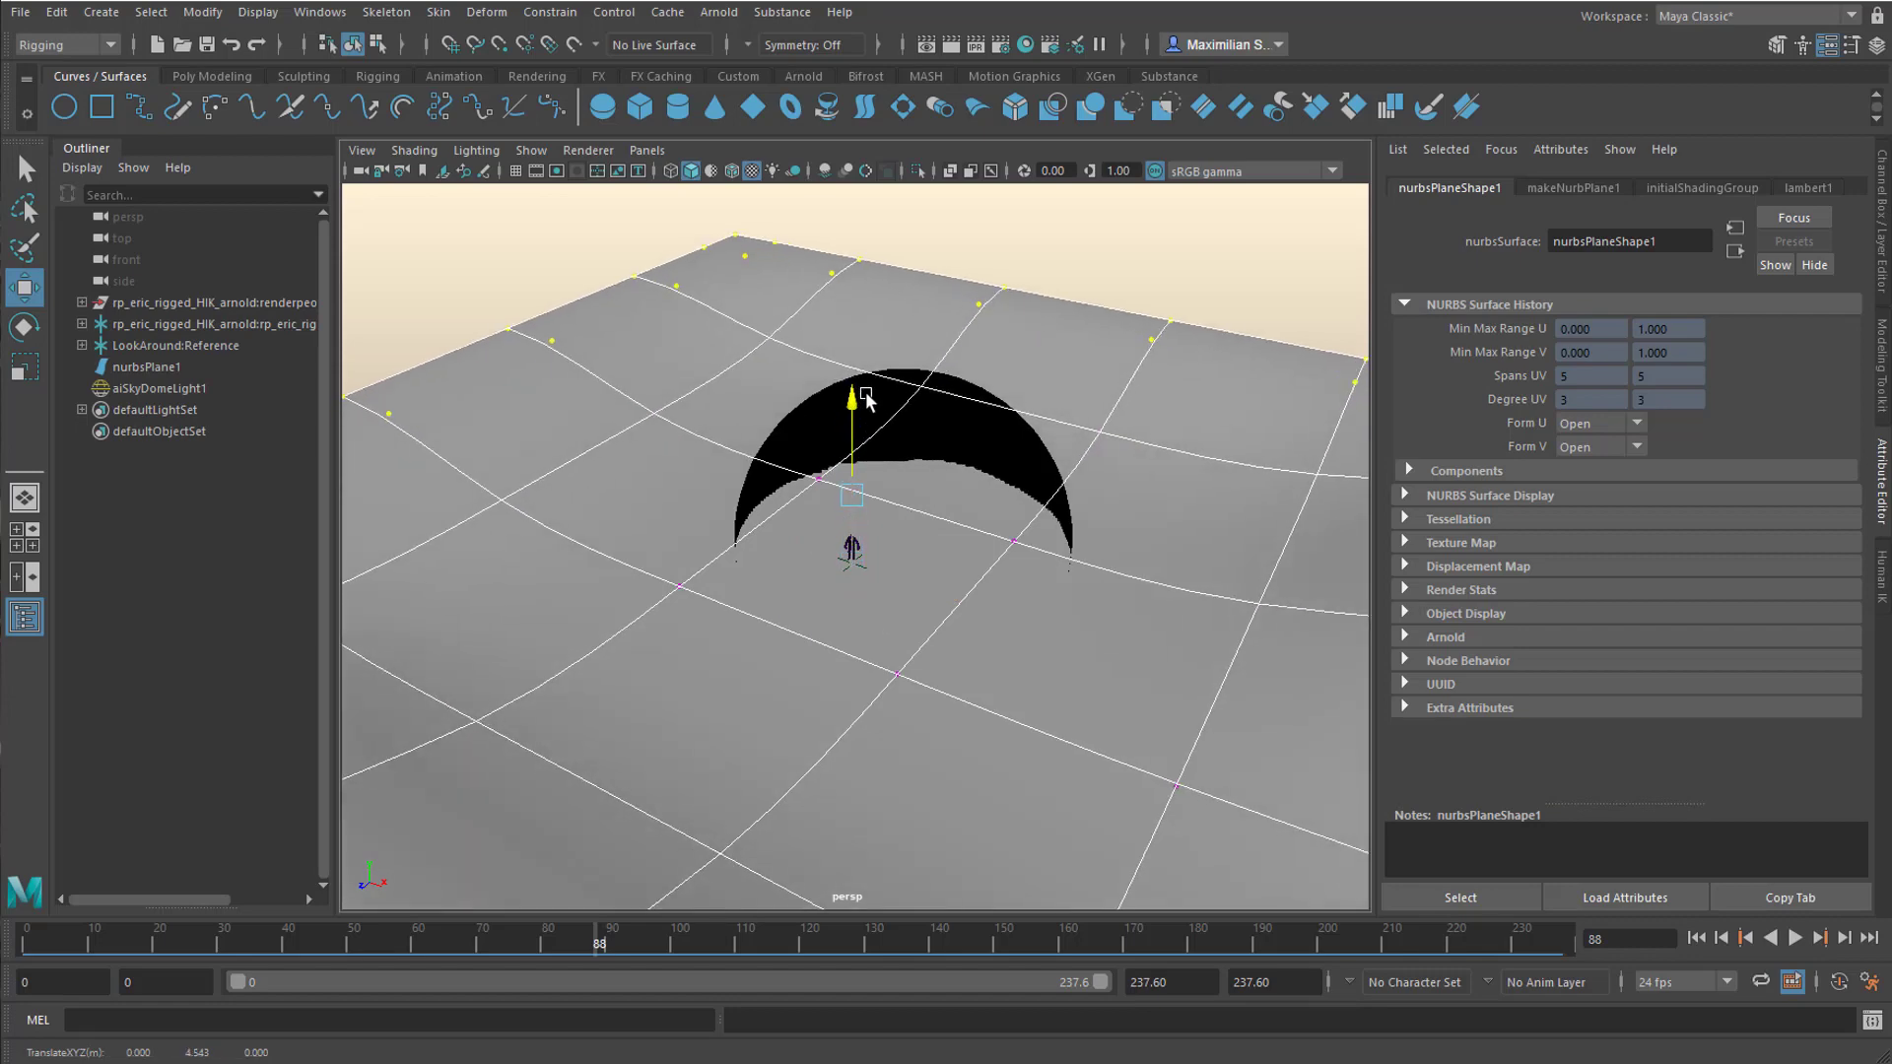
{"action": "left_click_drag", "start_coordinate": [866, 397], "coordinate": [885, 325]}
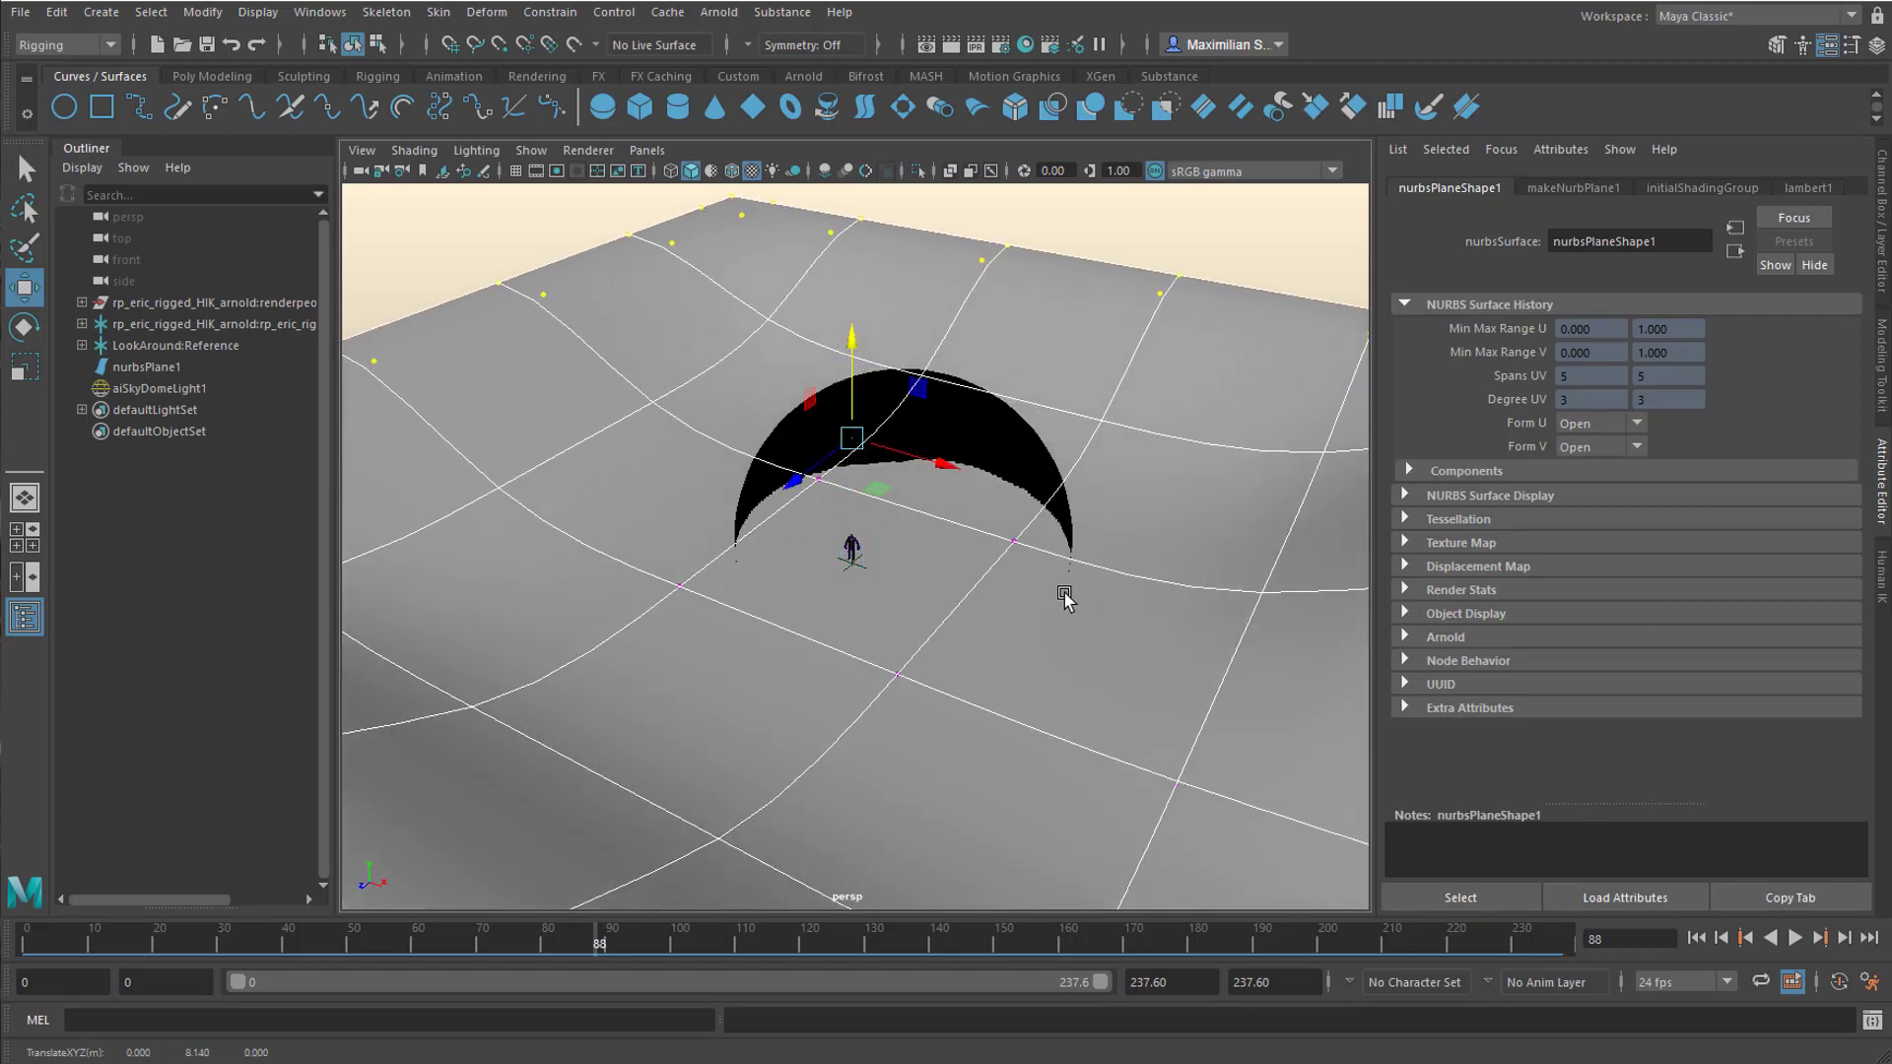
{"action": "left_click_drag", "start_coordinate": [1065, 598], "coordinate": [1012, 823], "text": "alt"}
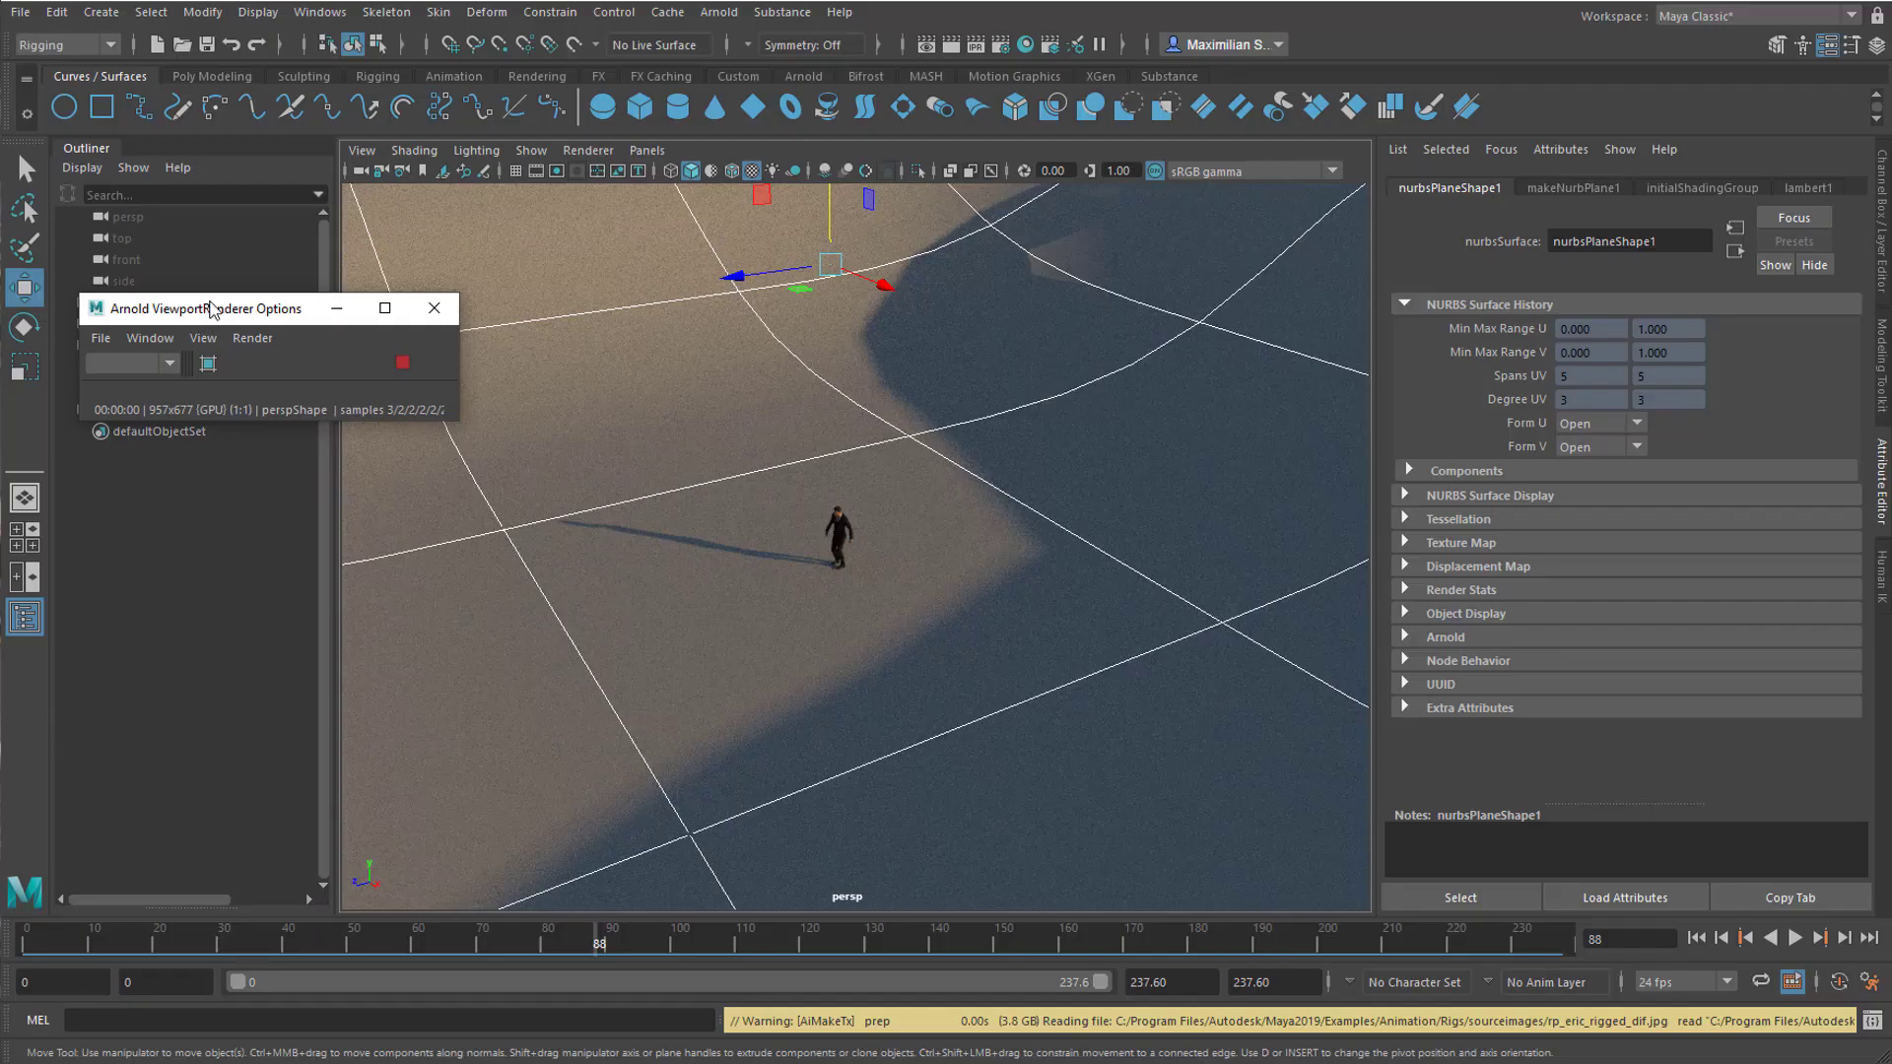
Step: Set the Elevation of the sky dome light's aiPhysicalSky1 node to about 39.341 and select that node
{"action": "left_click_drag", "start_coordinate": [211, 305], "coordinate": [273, 237]}
{"action": "left_click", "coordinate": [155, 391]}
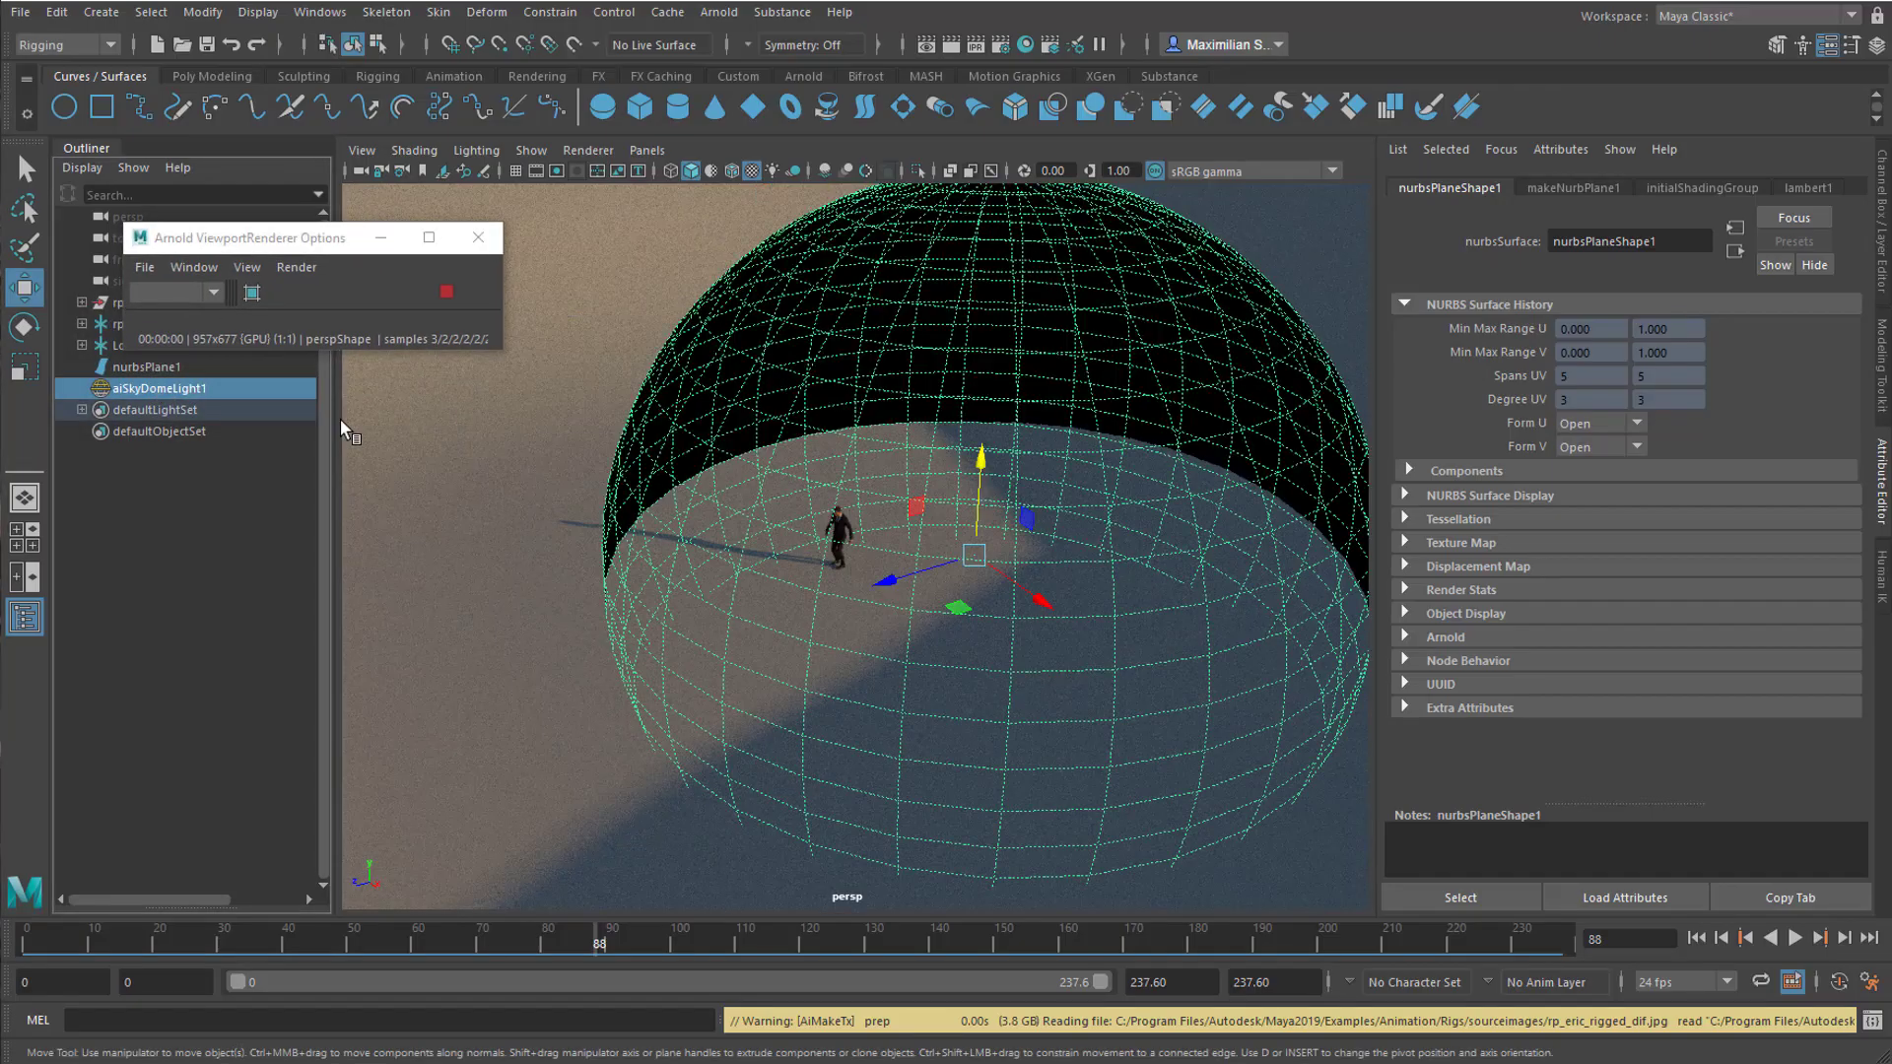
{"action": "left_click", "coordinate": [1820, 188]}
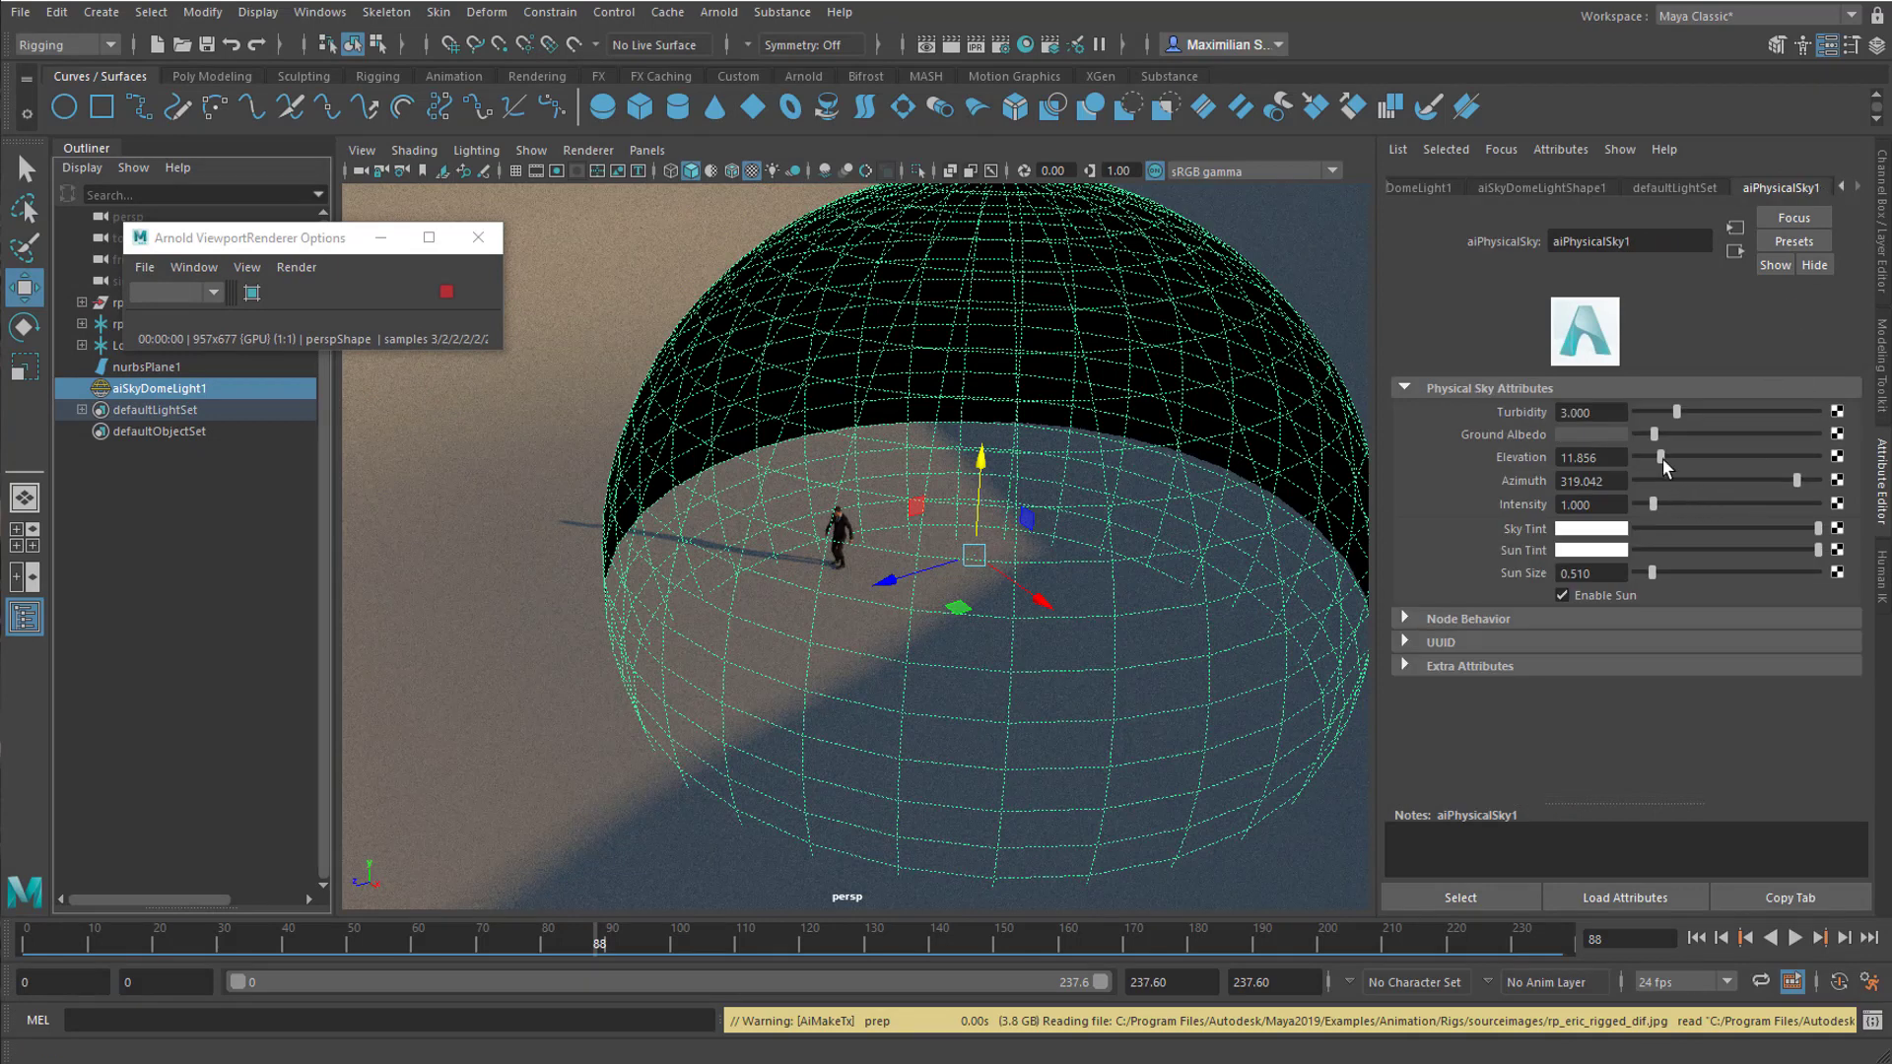
{"action": "left_click_drag", "start_coordinate": [1659, 457], "coordinate": [1716, 462]}
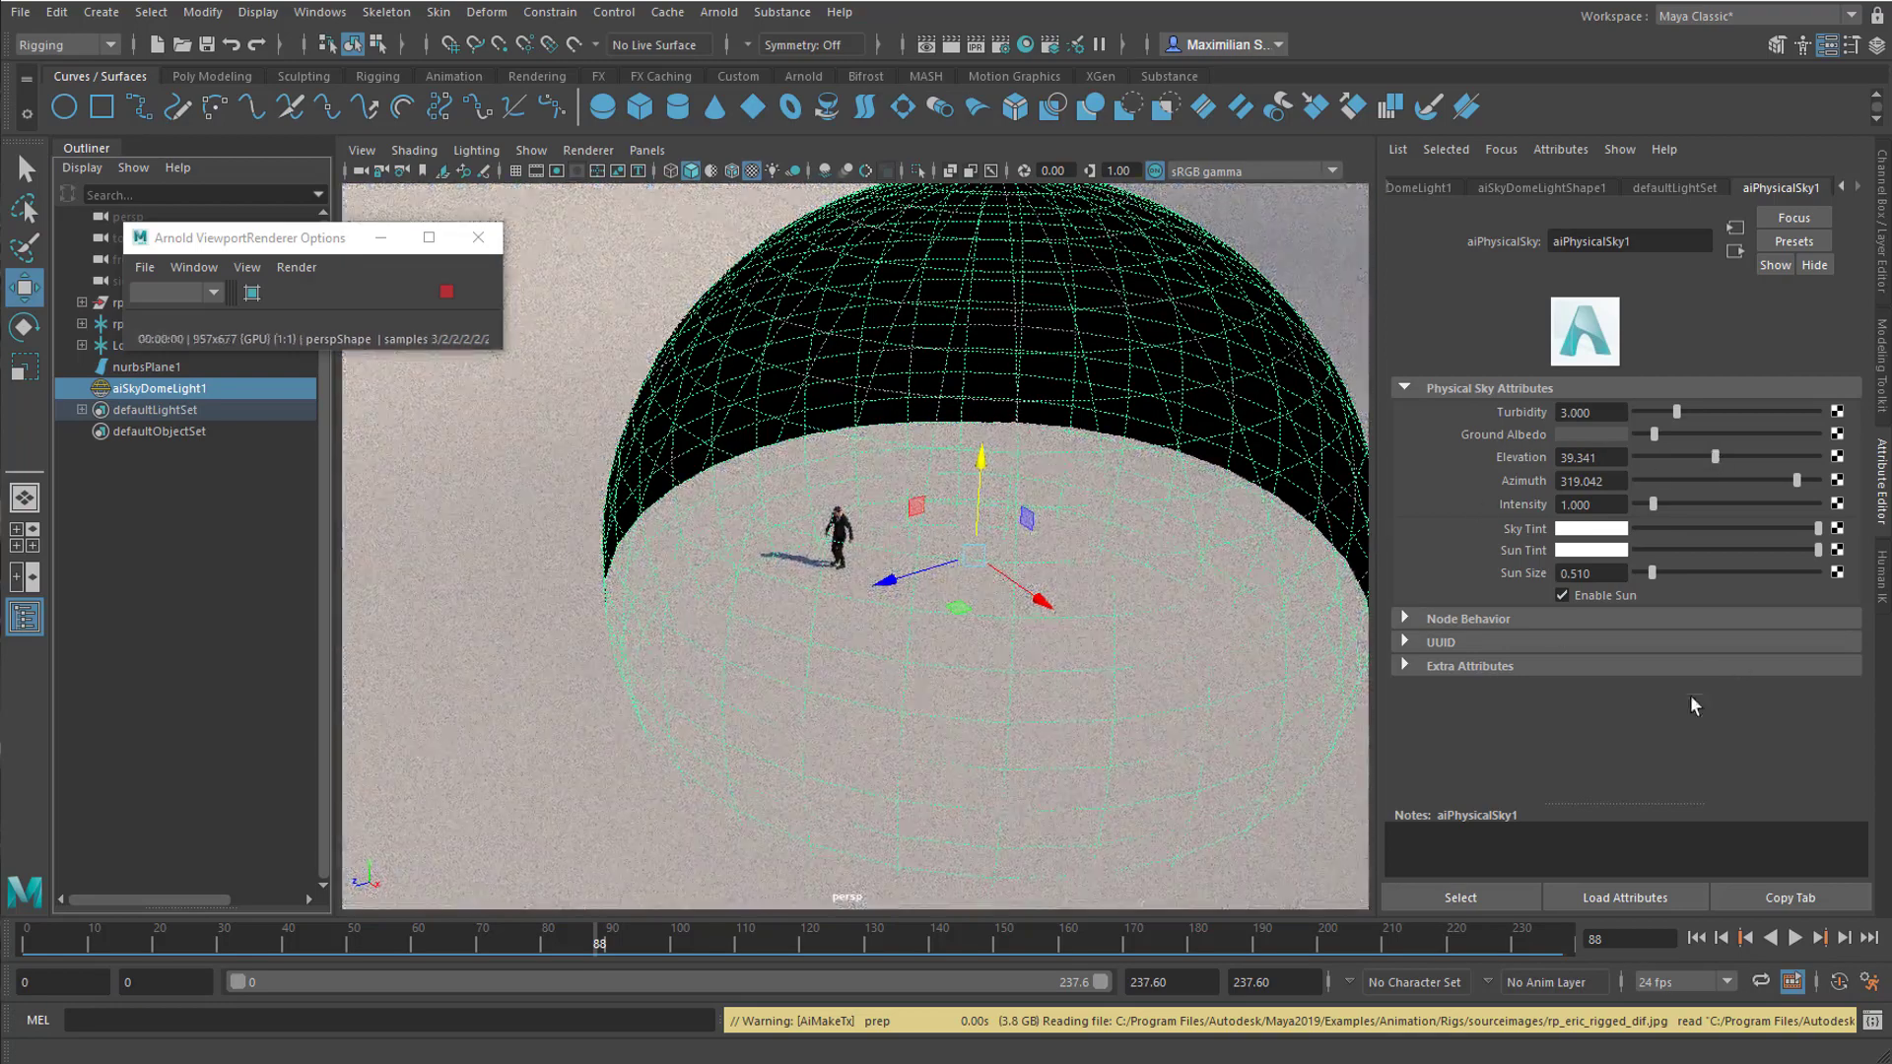
{"action": "left_click", "coordinate": [1495, 901]}
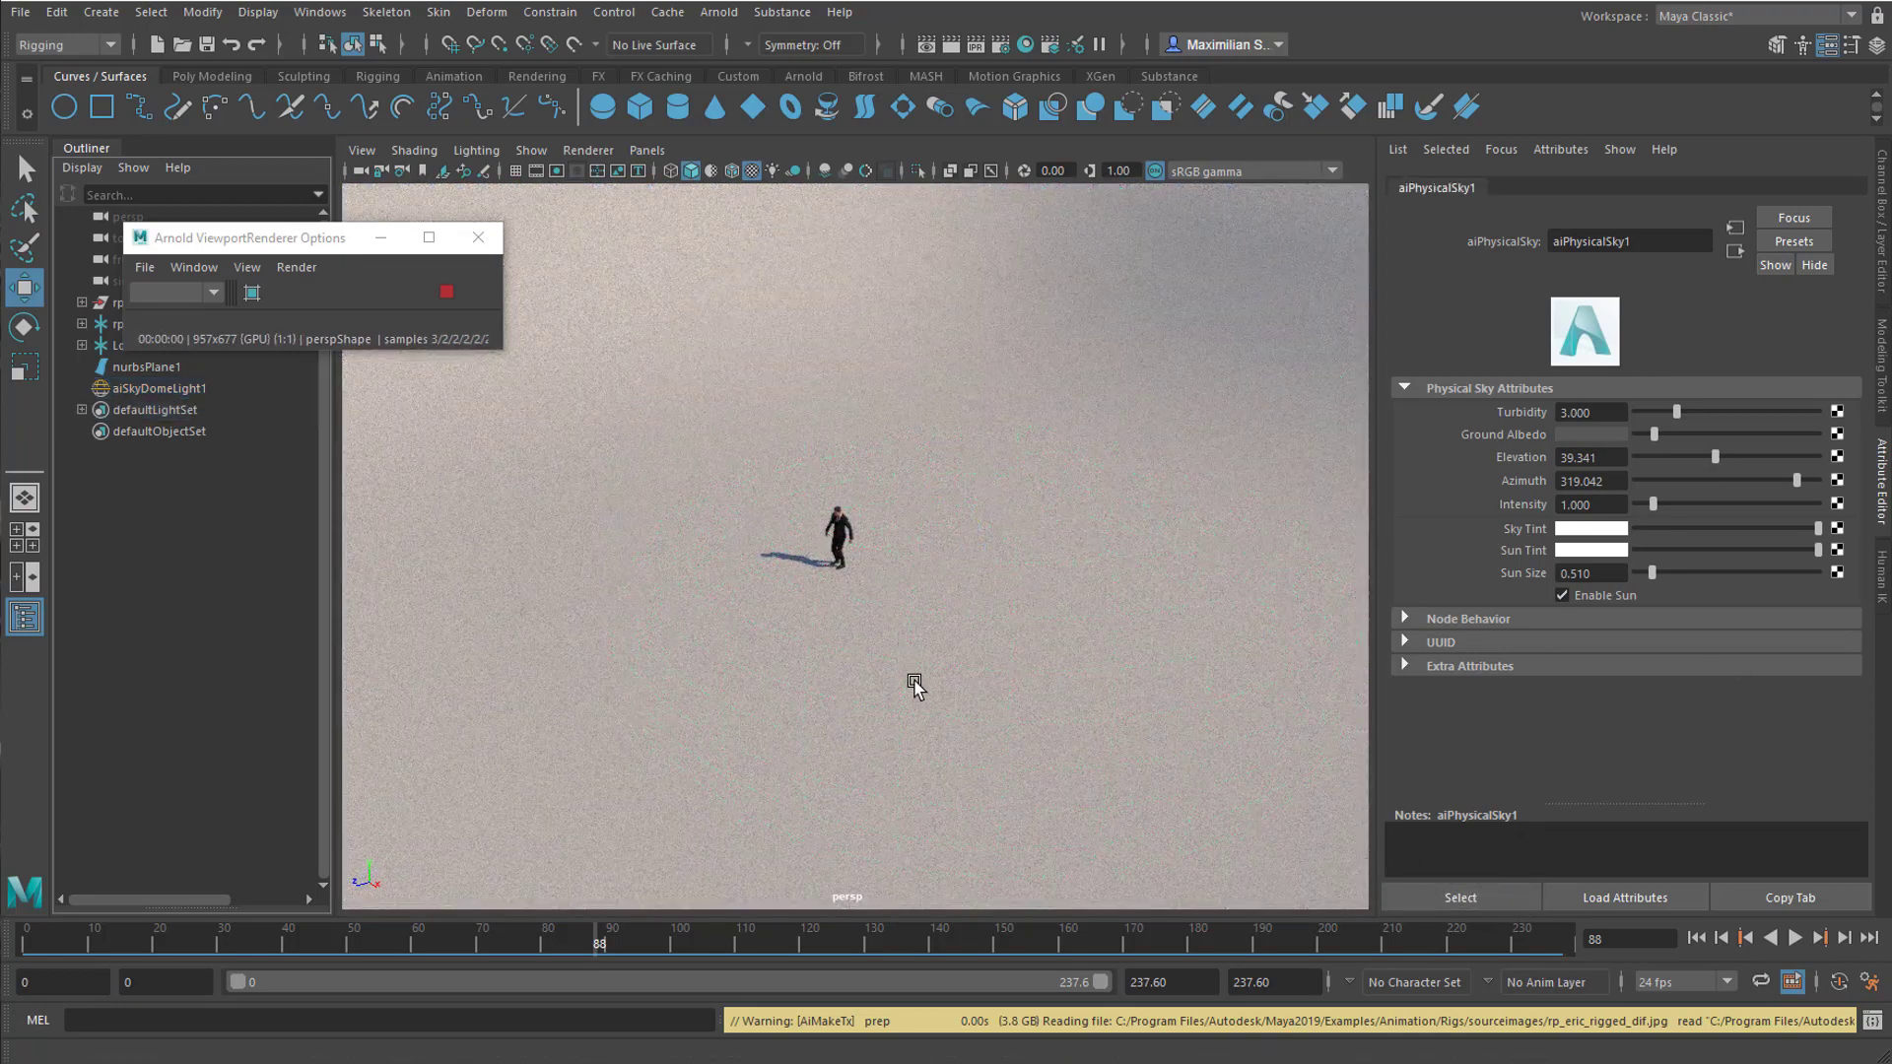
Step: Play the animation to frame 117 and examine the character, his shadow and the surrounding hills from several angles in the Arnold viewport
{"action": "scroll", "coordinate": [915, 687], "scroll_direction": "up", "scroll_amount": 5}
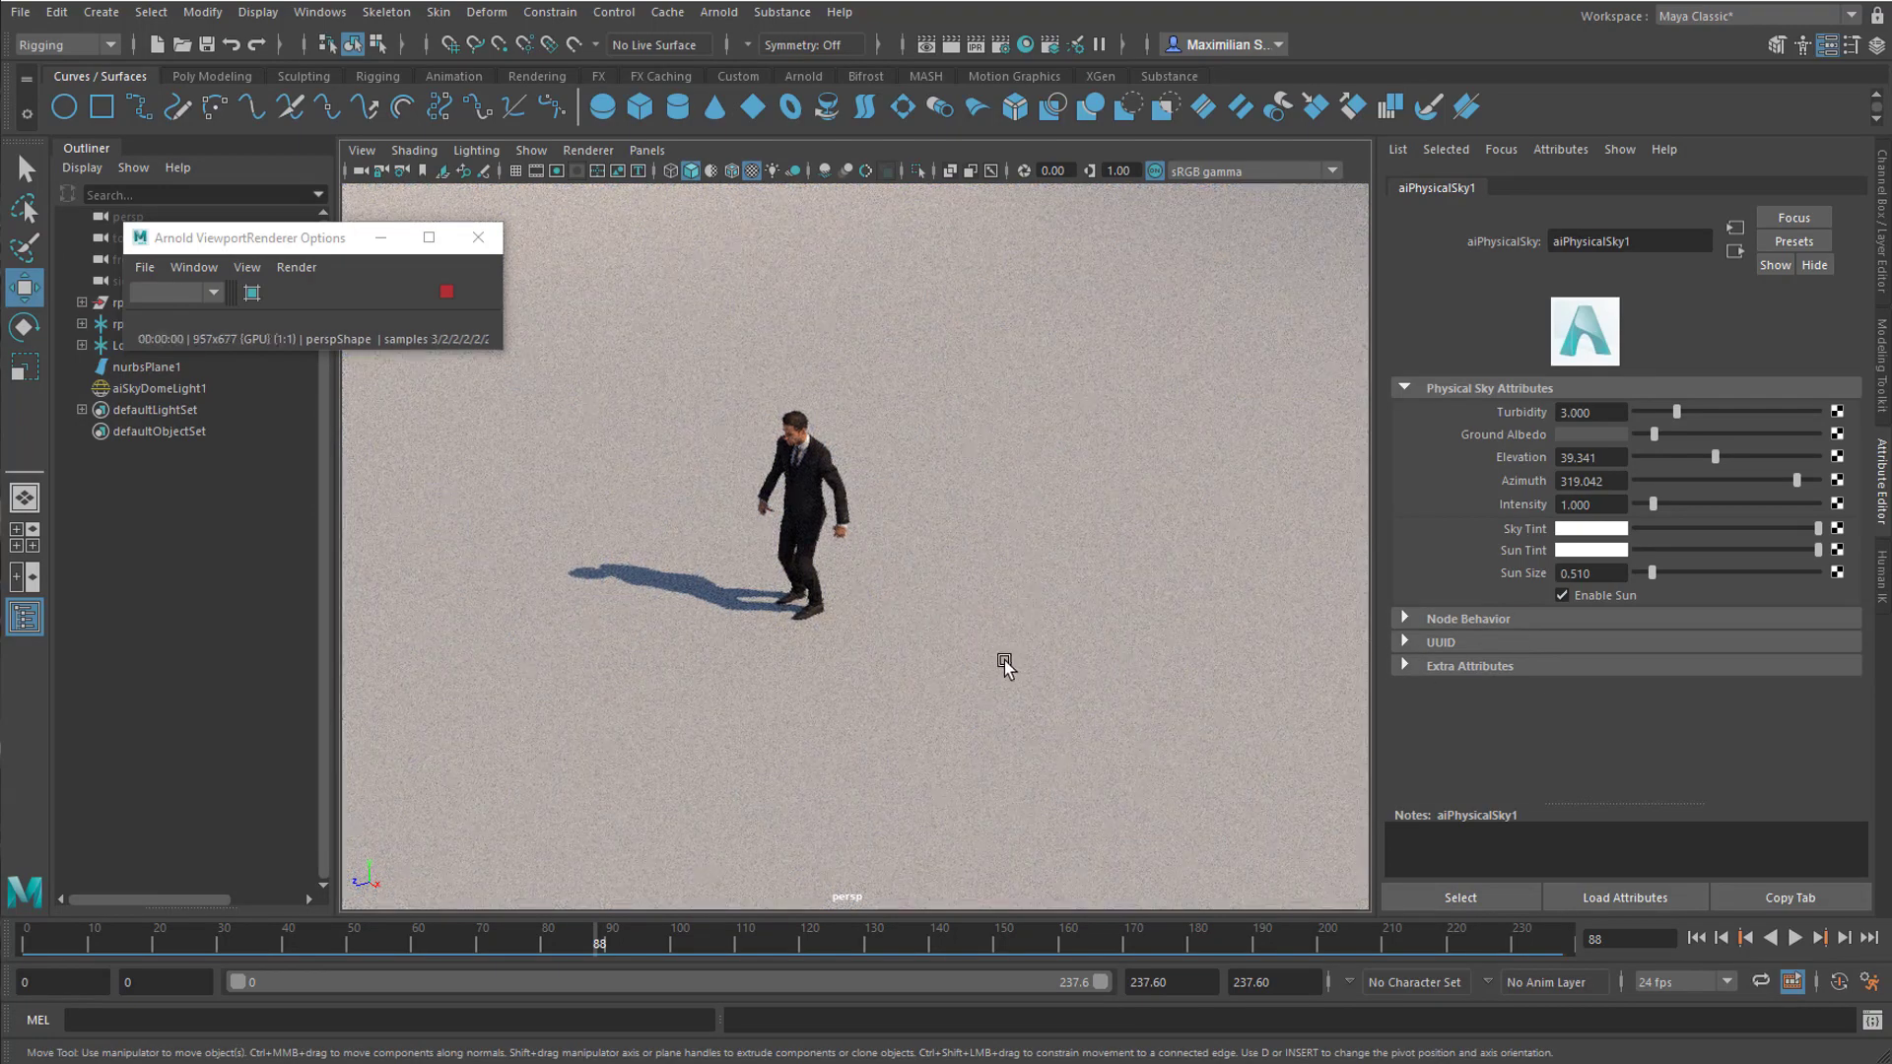
{"action": "key", "text": "alt+v"}
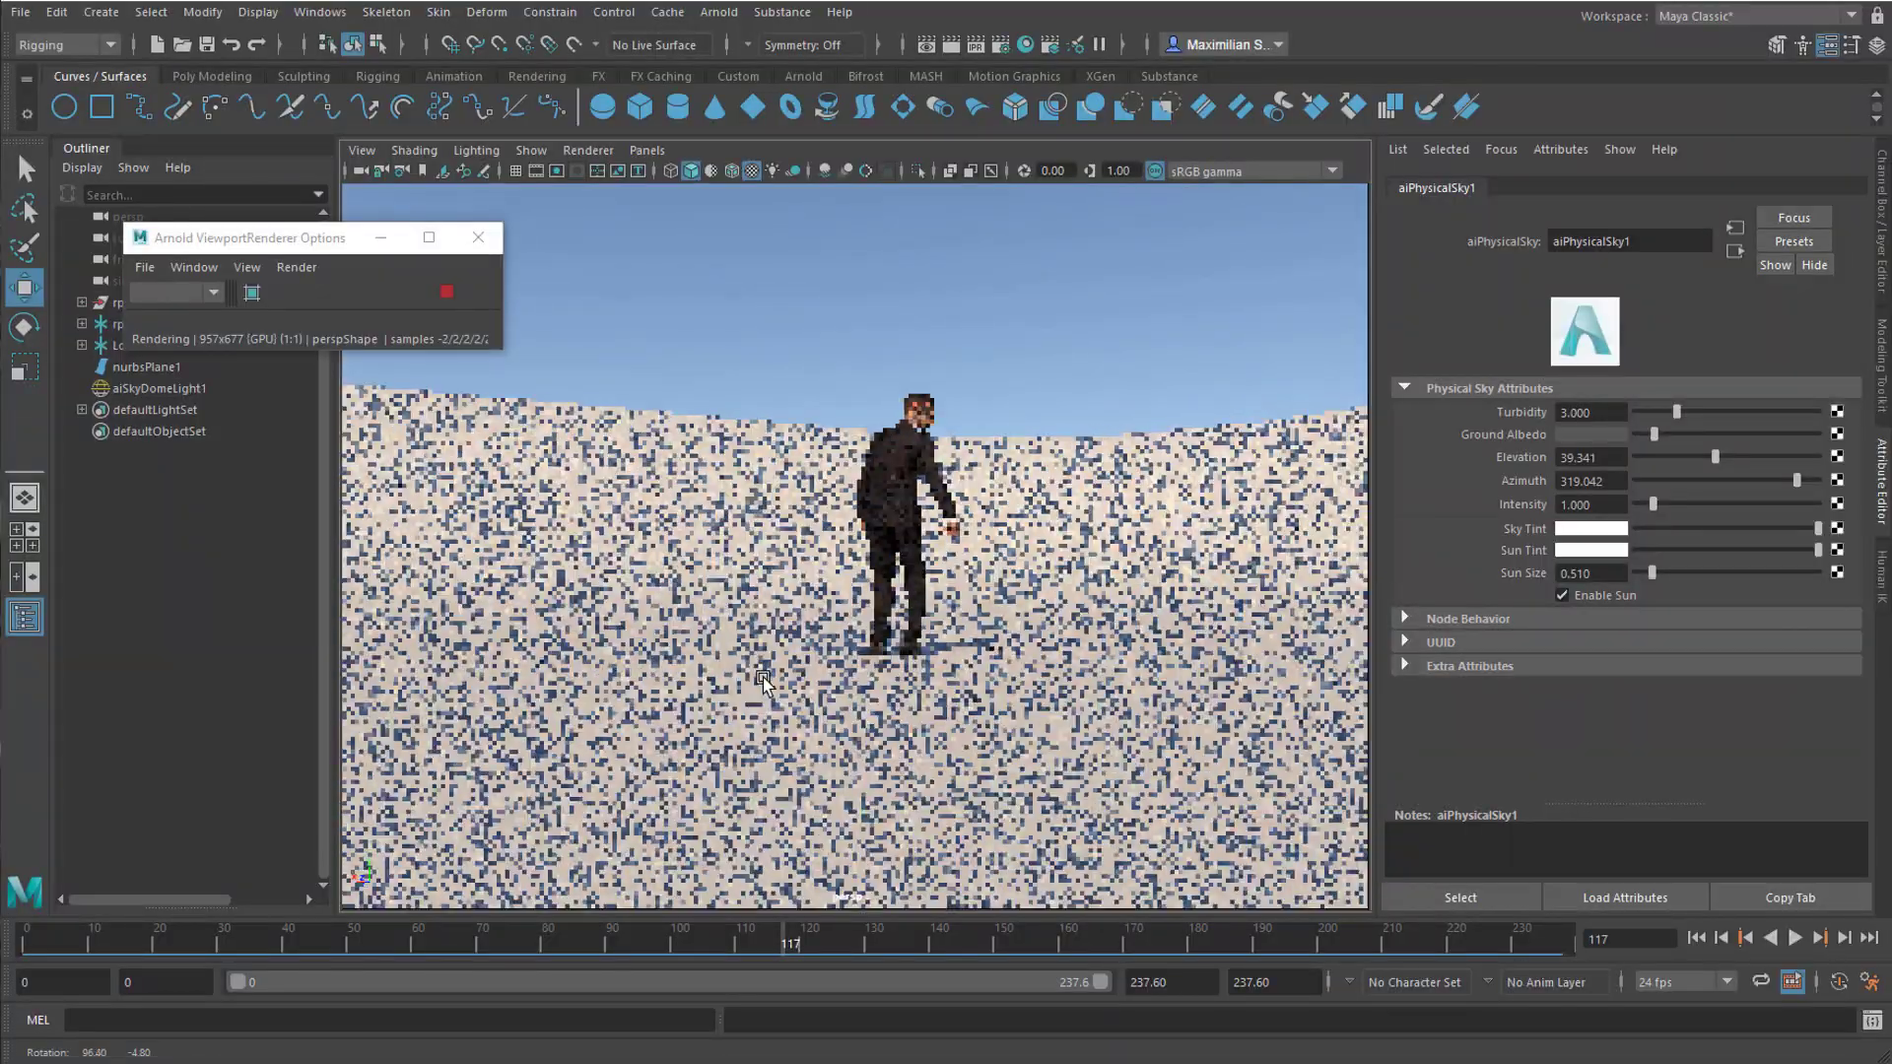
{"action": "mouse_move", "coordinate": [1014, 676]}
{"action": "left_mouse_down", "text": "alt"}
{"action": "mouse_move", "coordinate": [772, 683]}
{"action": "mouse_move", "coordinate": [1044, 675]}
{"action": "mouse_move", "coordinate": [1005, 676]}
{"action": "left_mouse_up", "text": "alt"}
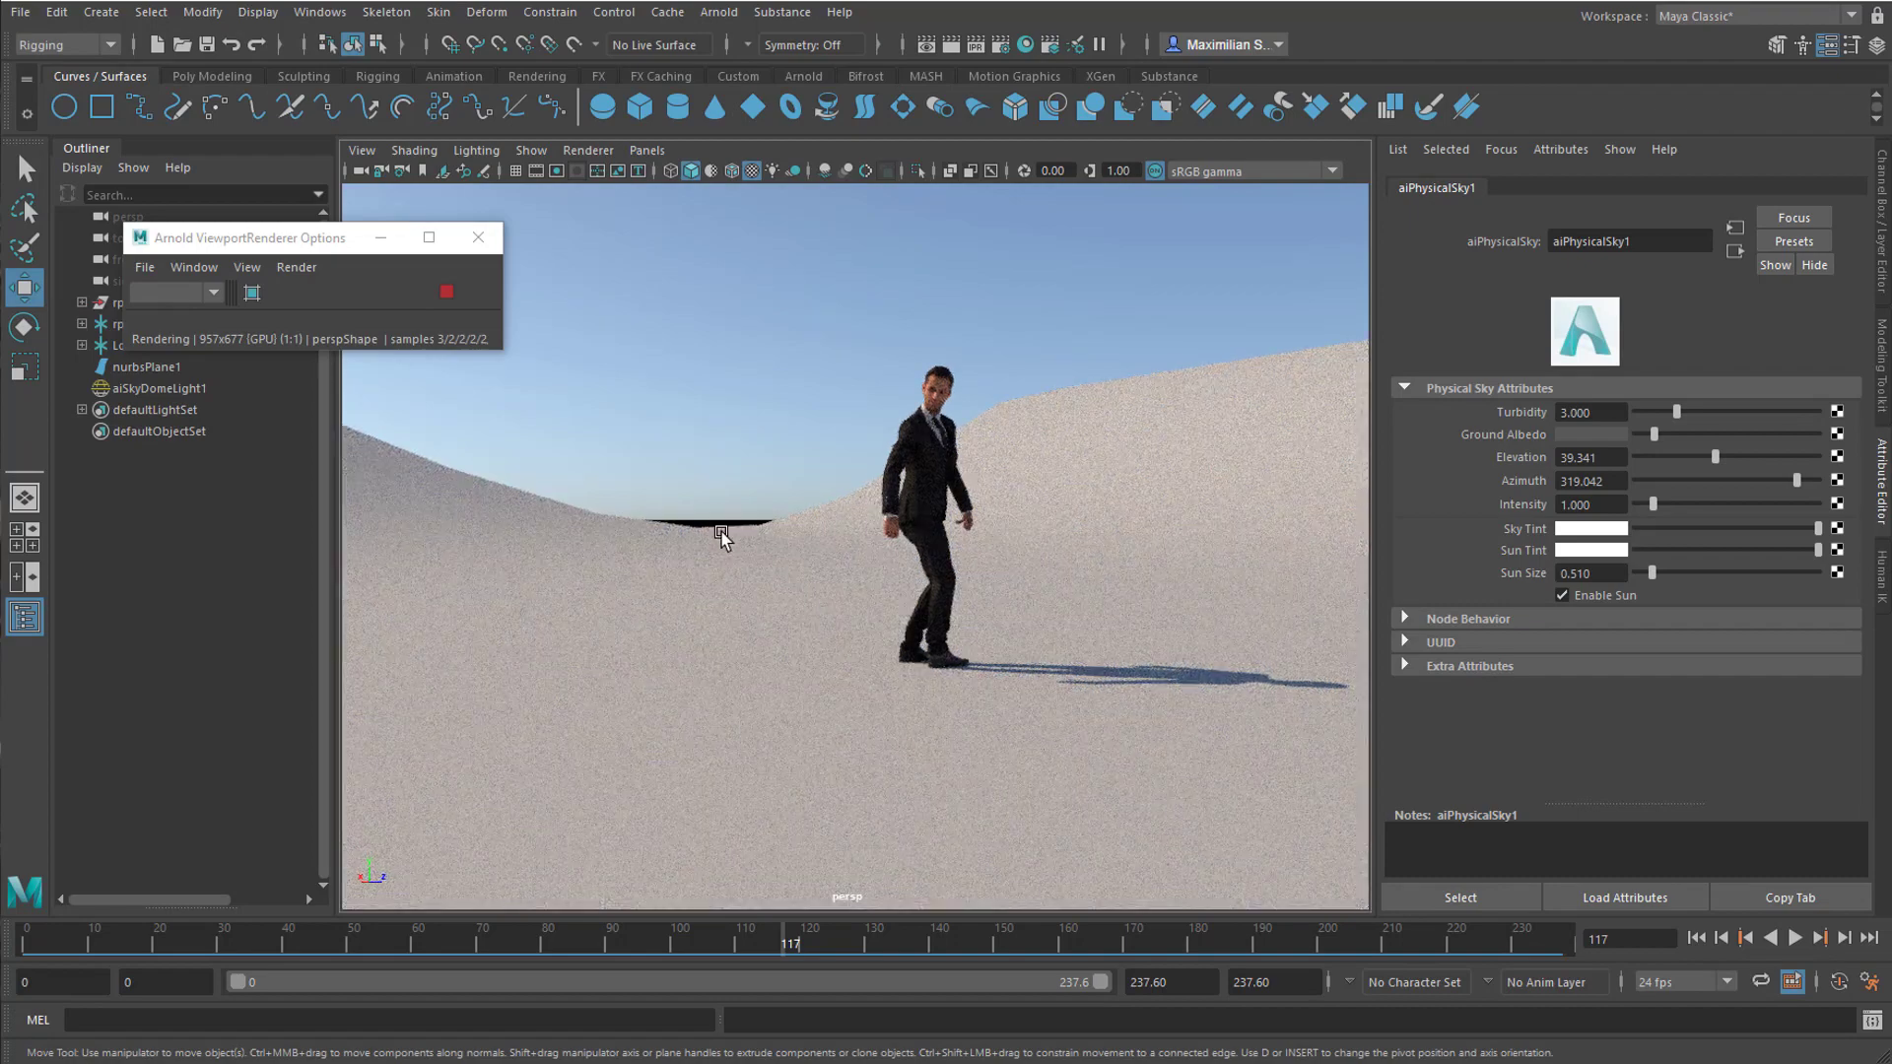
{"action": "left_click_drag", "start_coordinate": [879, 616], "coordinate": [892, 632], "text": "alt"}
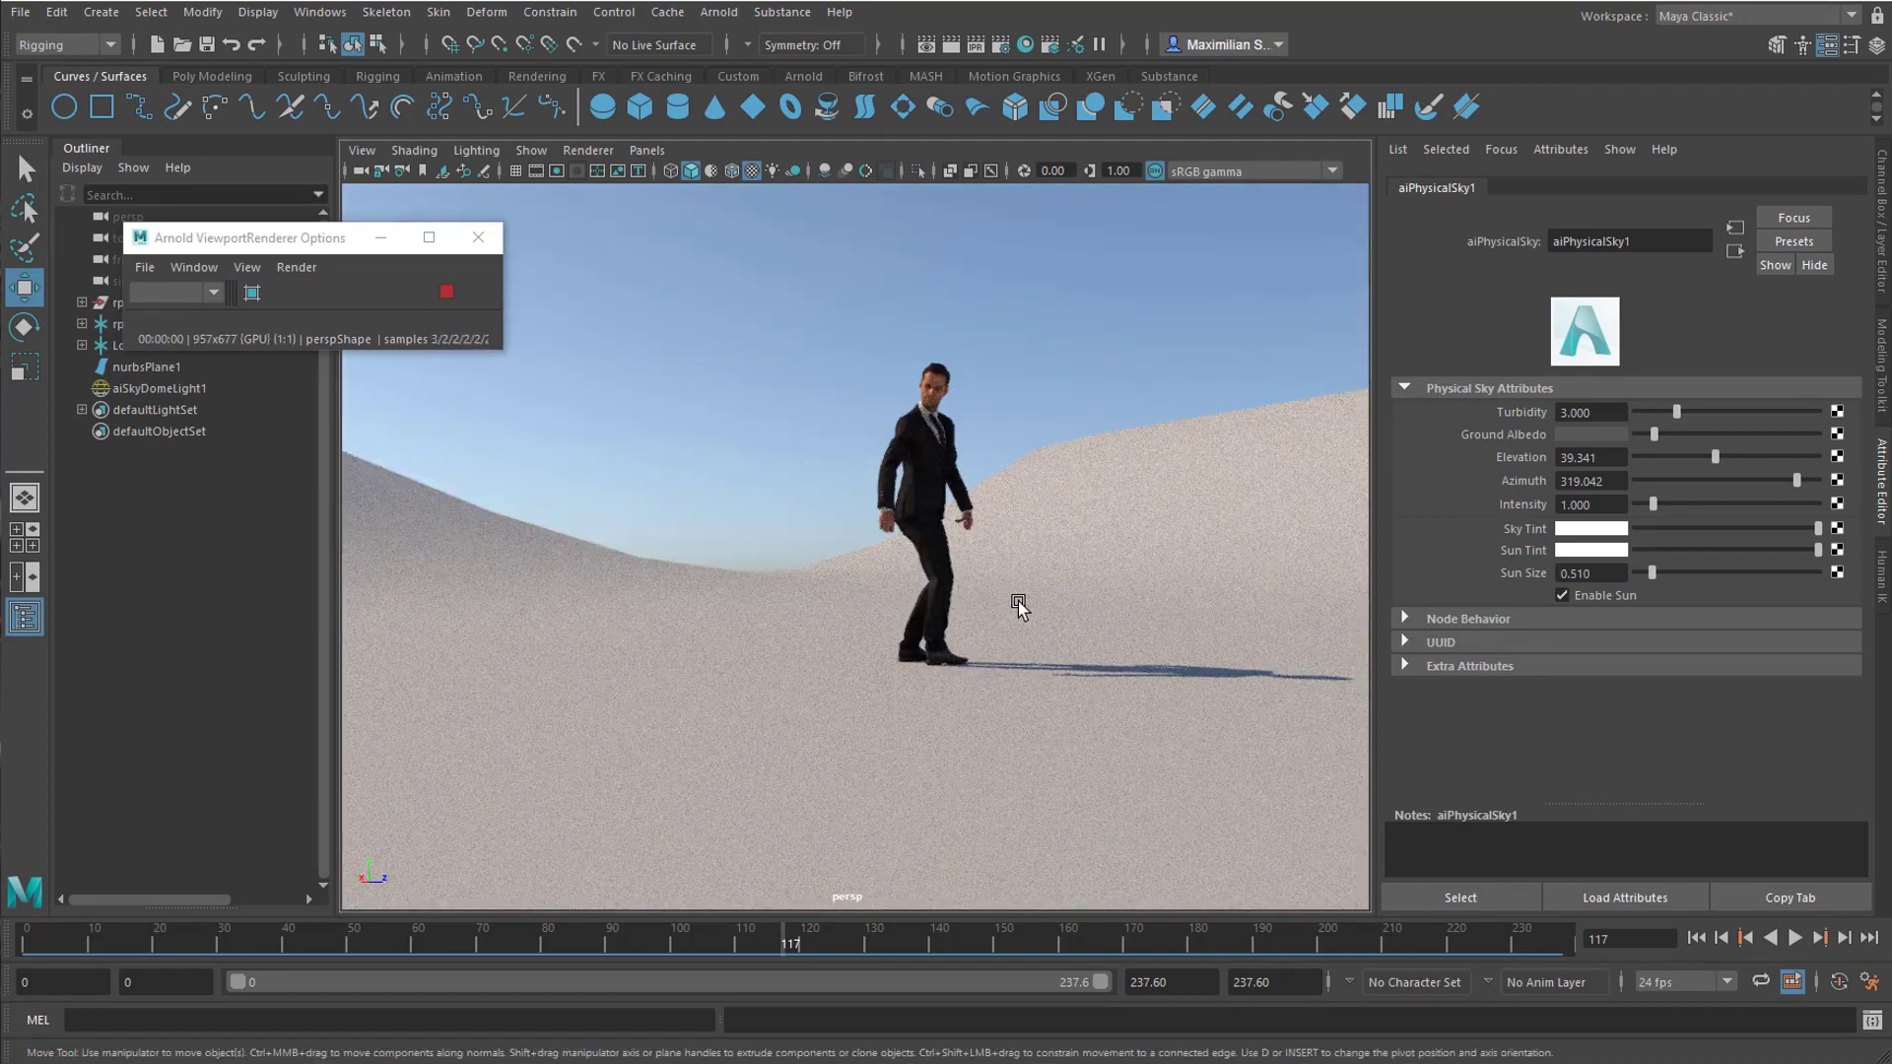
{"action": "left_click_drag", "start_coordinate": [1094, 679], "coordinate": [904, 745], "text": "alt"}
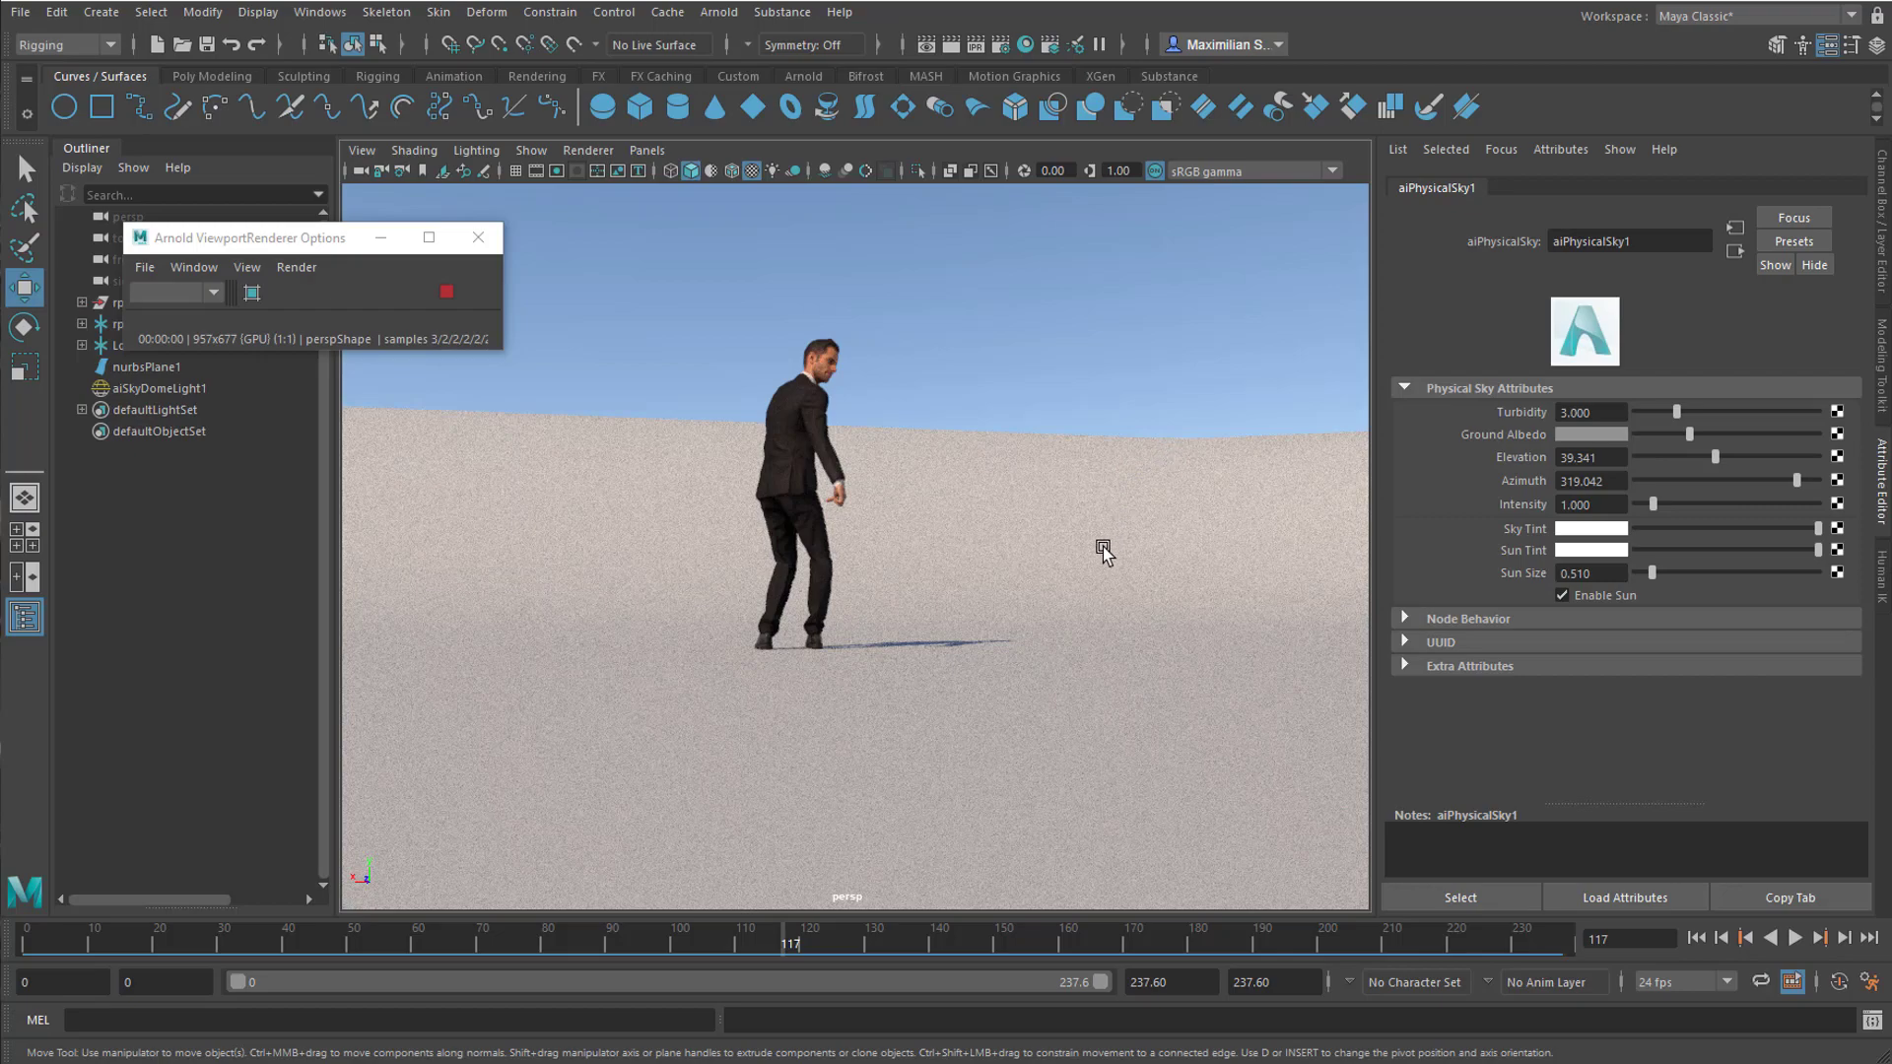
{"action": "left_click_drag", "start_coordinate": [1073, 566], "coordinate": [1179, 566], "text": "alt"}
{"action": "left_click_drag", "start_coordinate": [1064, 588], "coordinate": [1104, 572], "text": "alt"}
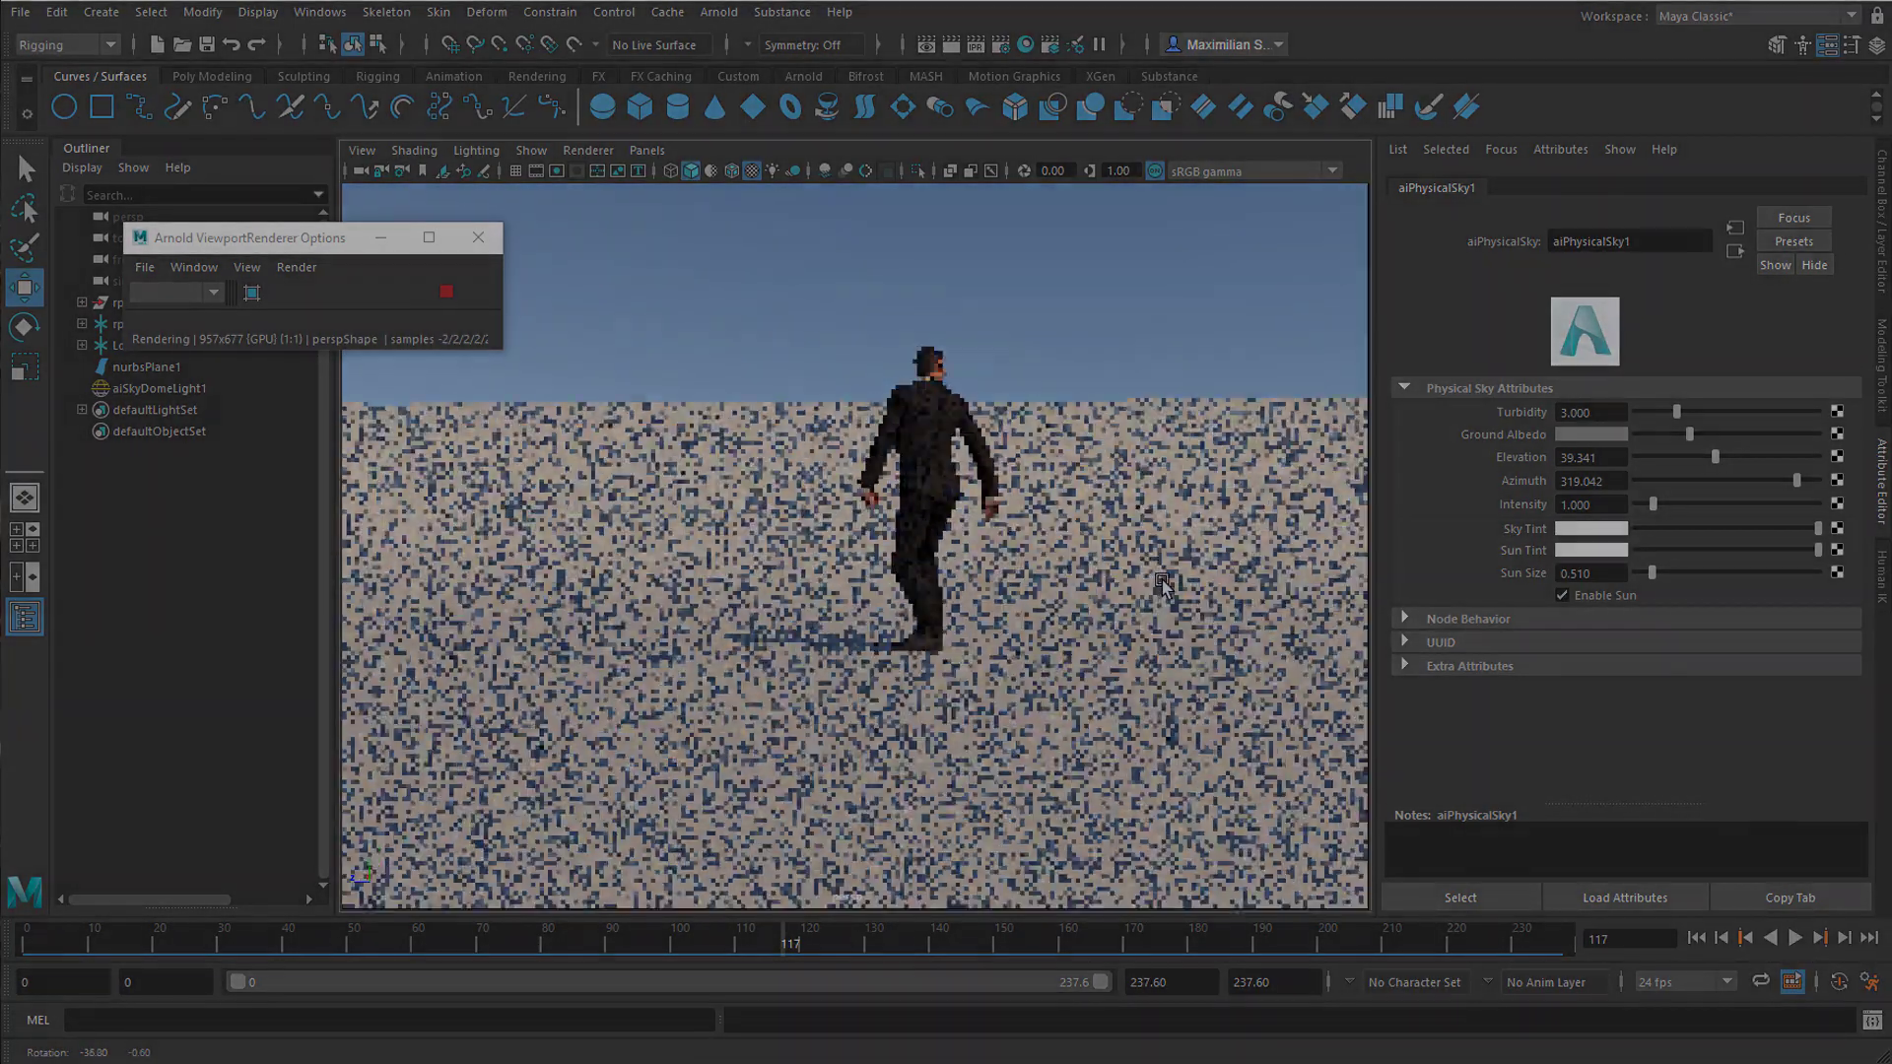
{"action": "middle_click_drag", "start_coordinate": [1086, 565], "coordinate": [979, 577], "text": "alt"}
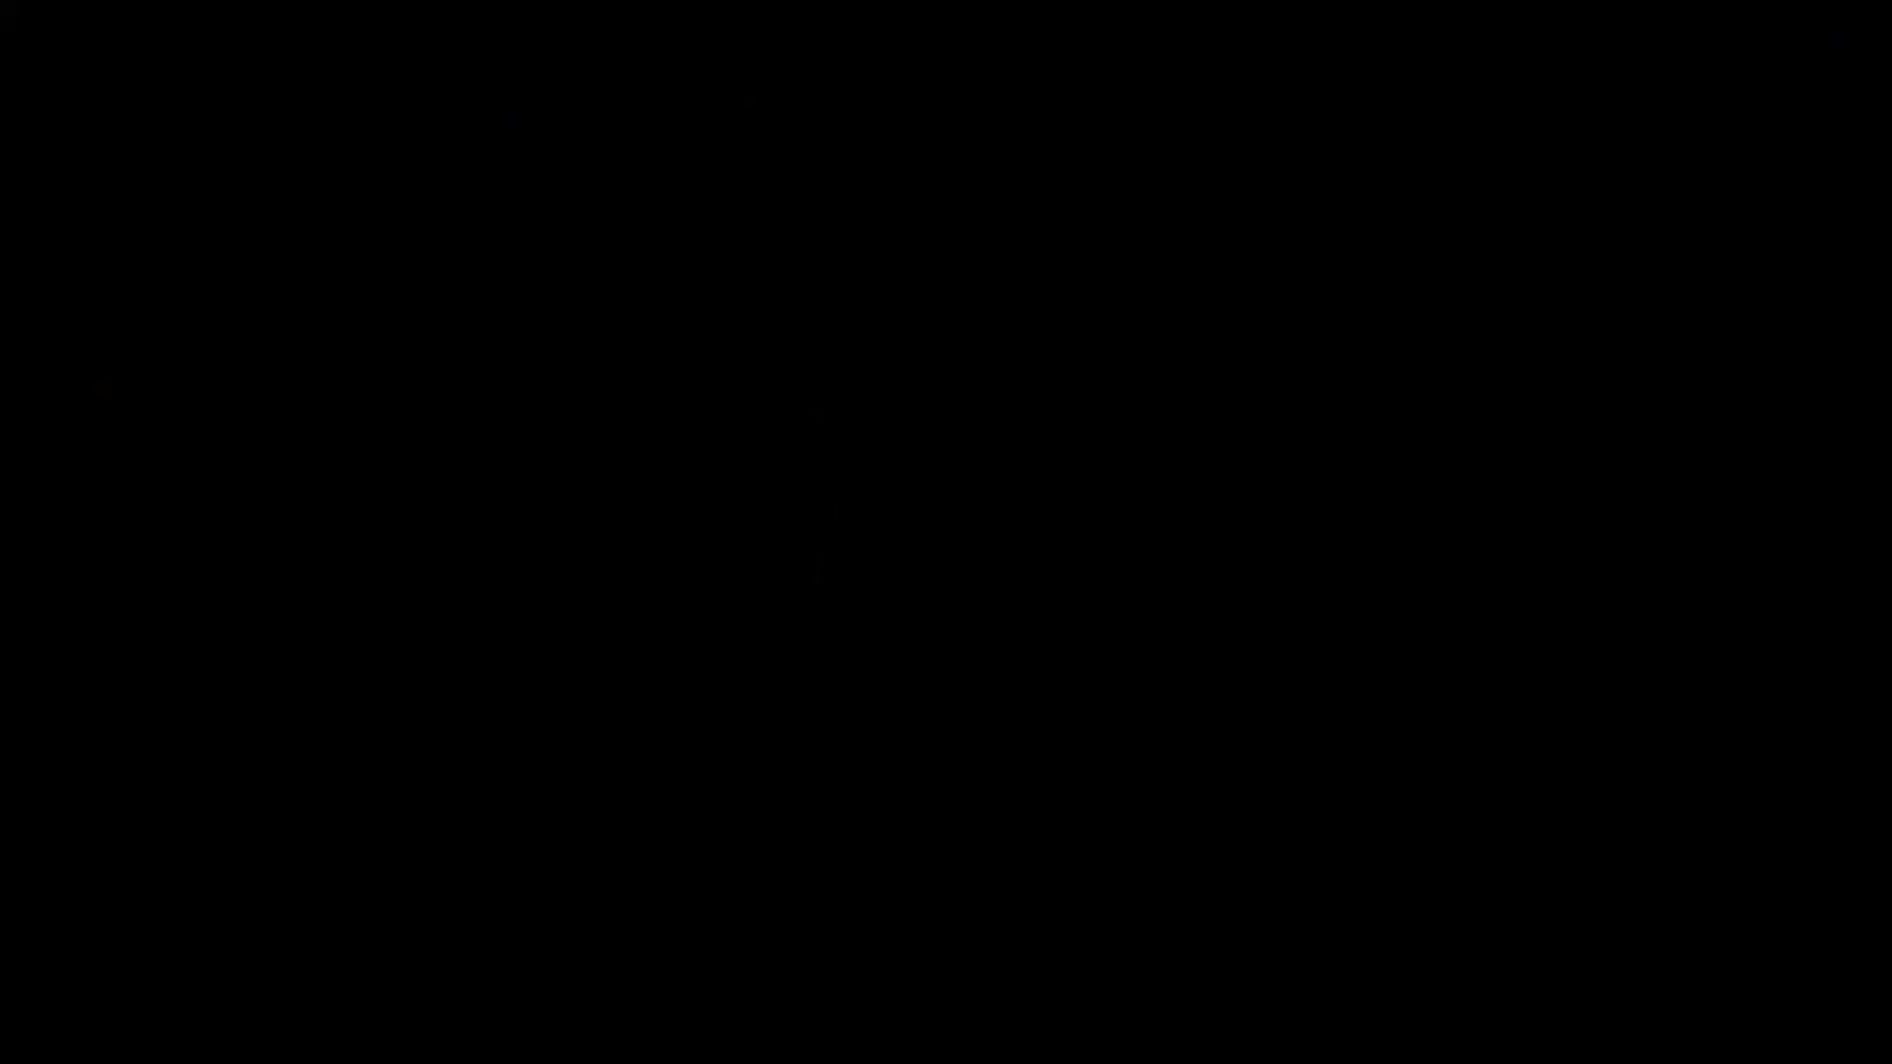